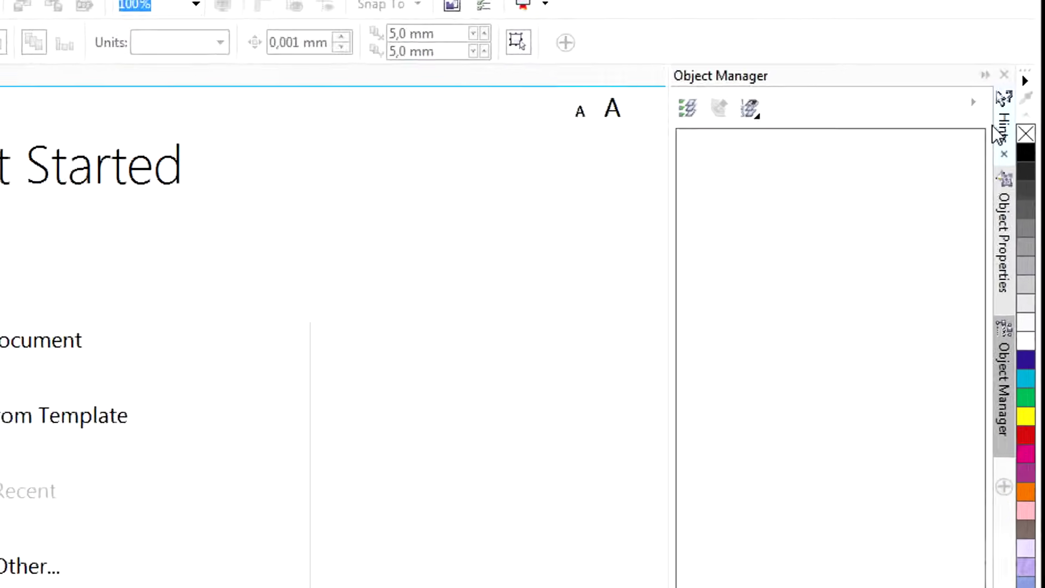
pyautogui.click(972, 126)
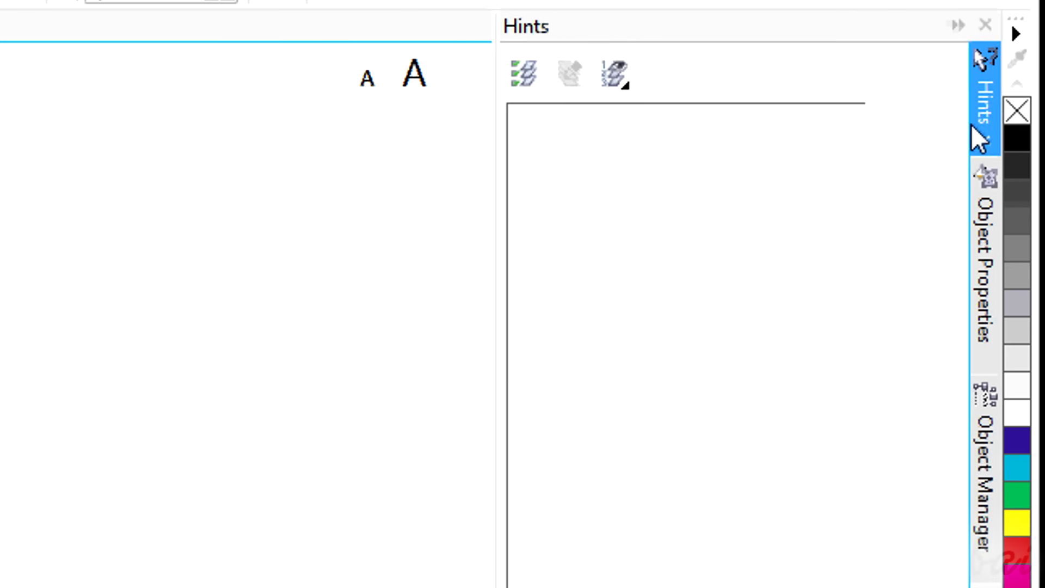
pyautogui.click(632, 385)
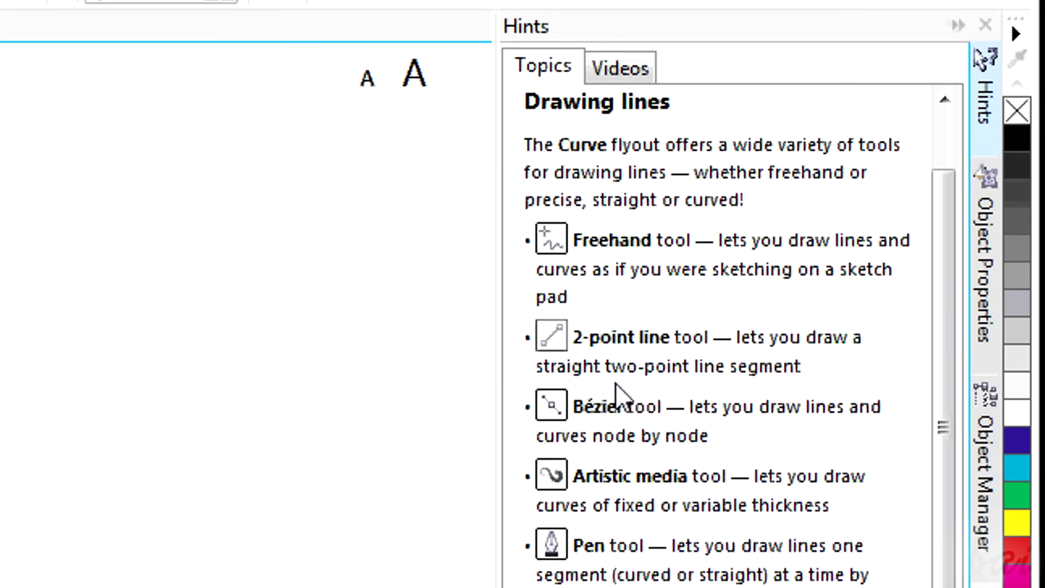
pyautogui.scroll(-3, 665, 490)
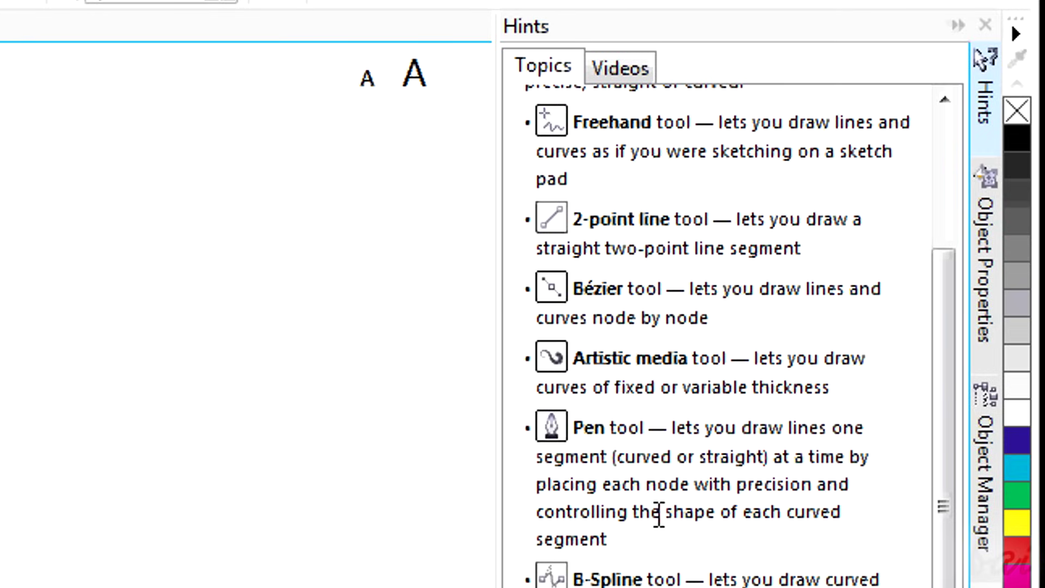
pyautogui.scroll(-2, 659, 567)
pyautogui.scroll(6, 707, 381)
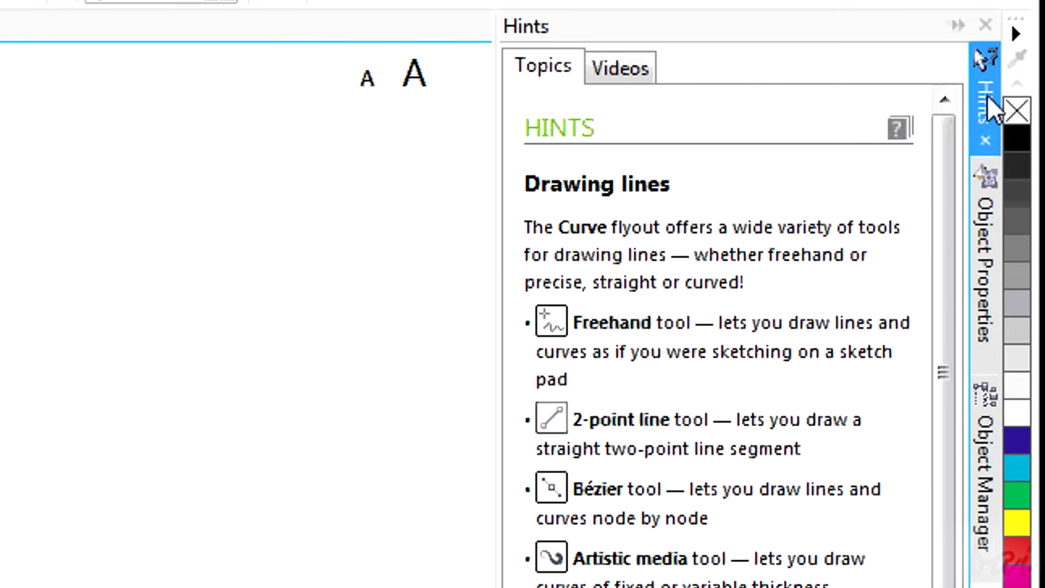
pyautogui.click(987, 144)
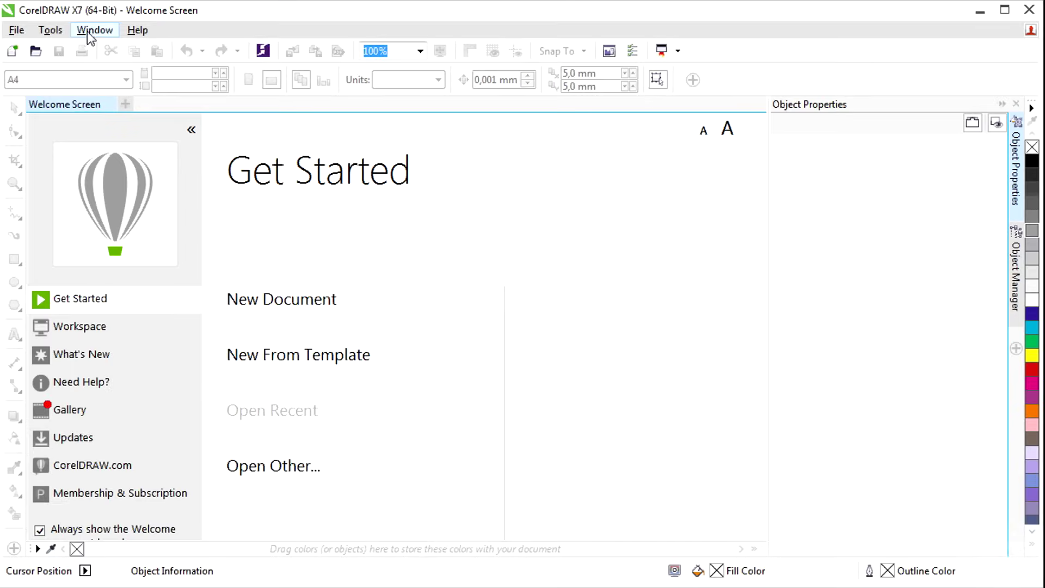
pyautogui.click(87, 31)
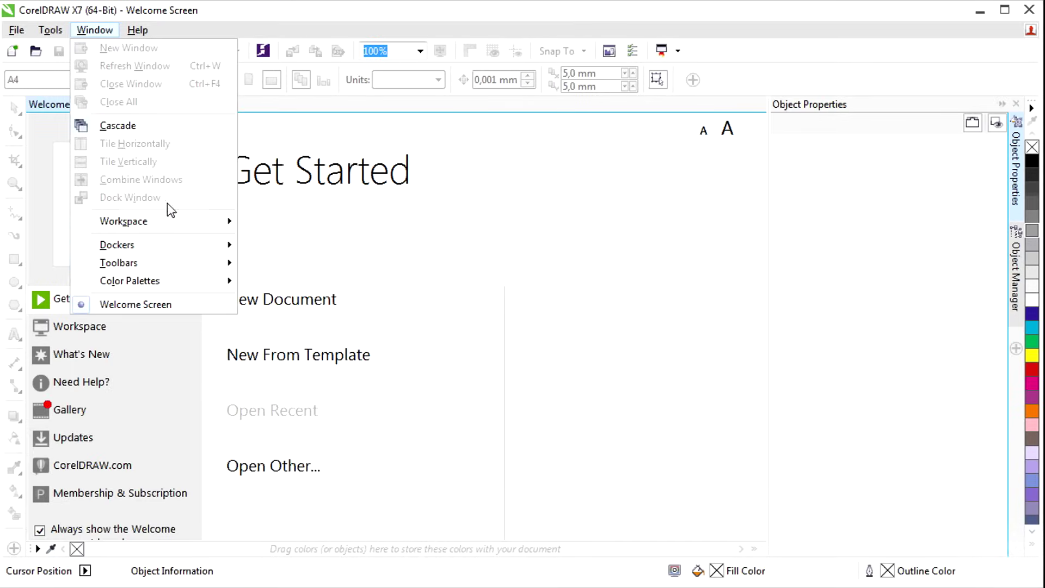
pyautogui.moveTo(181, 251)
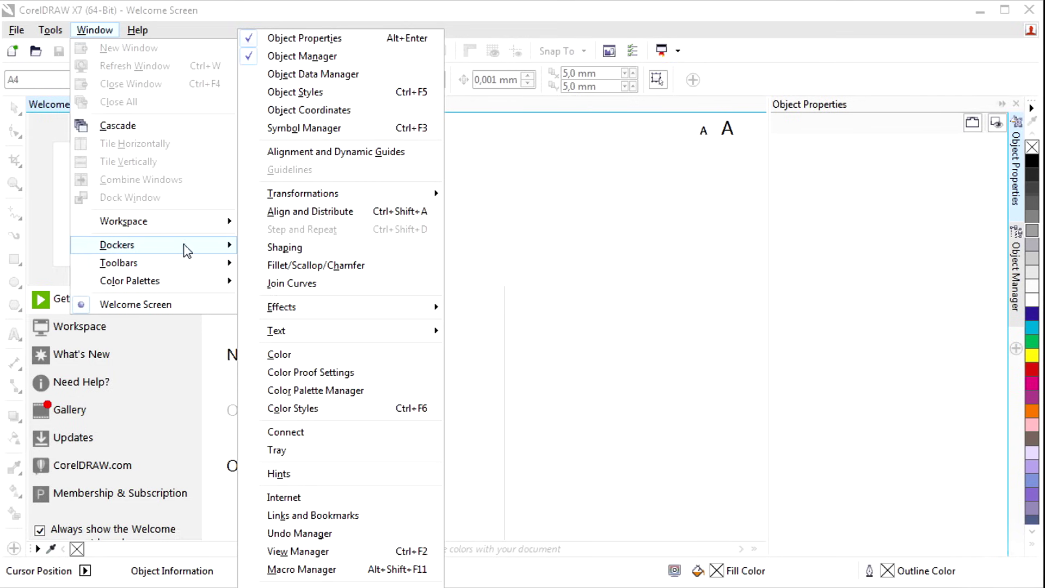
pyautogui.click(326, 476)
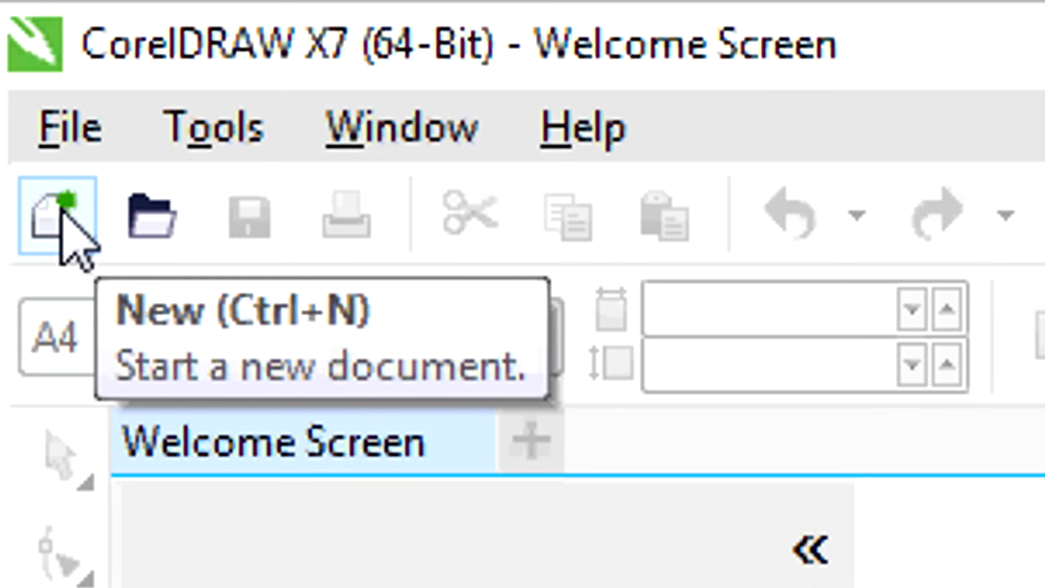
# Start a new document, trying more pages, inch units and a larger page width and height.
pyautogui.click(61, 209)
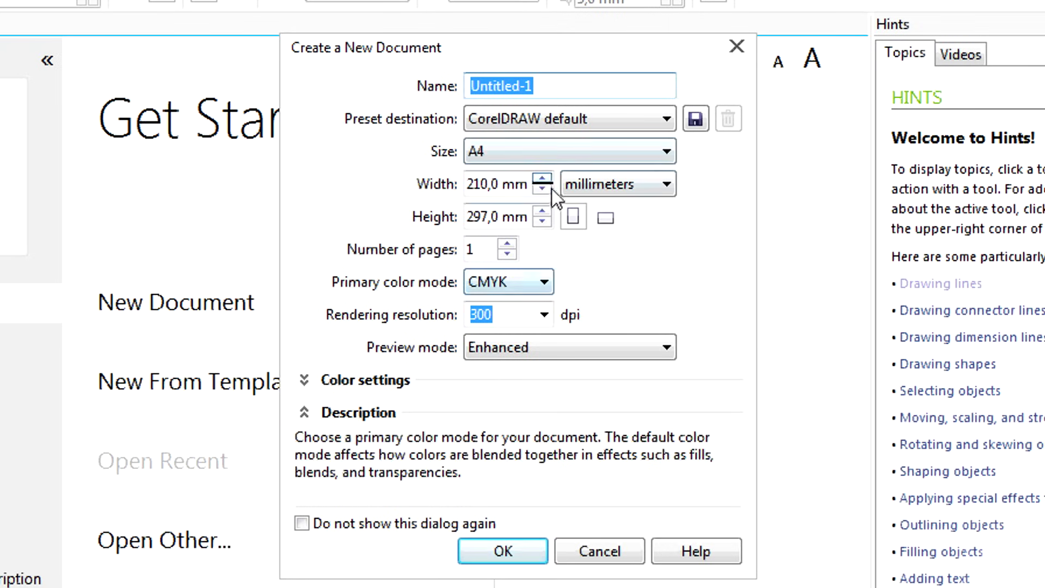
pyautogui.click(506, 243)
pyautogui.click(506, 243)
pyautogui.click(506, 254)
pyautogui.click(507, 253)
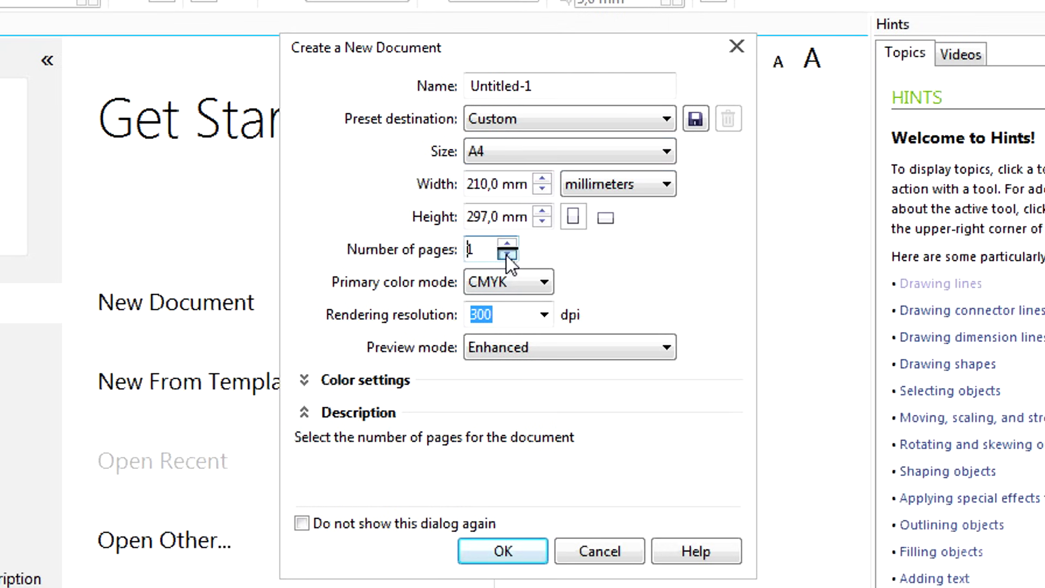
pyautogui.click(613, 175)
pyautogui.click(582, 203)
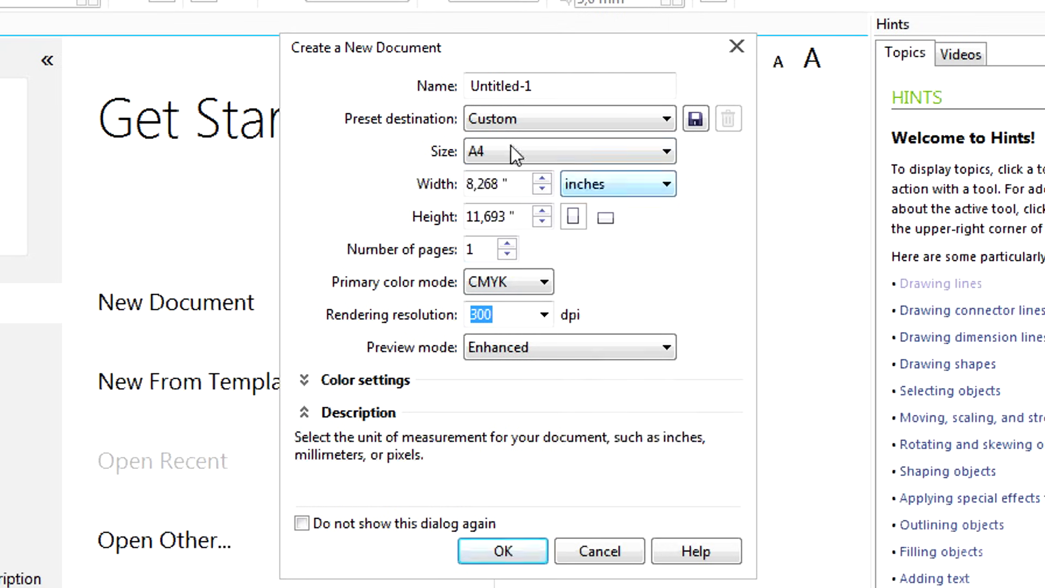
pyautogui.click(542, 179)
pyautogui.click(542, 179)
pyautogui.click(542, 179)
pyautogui.click(544, 210)
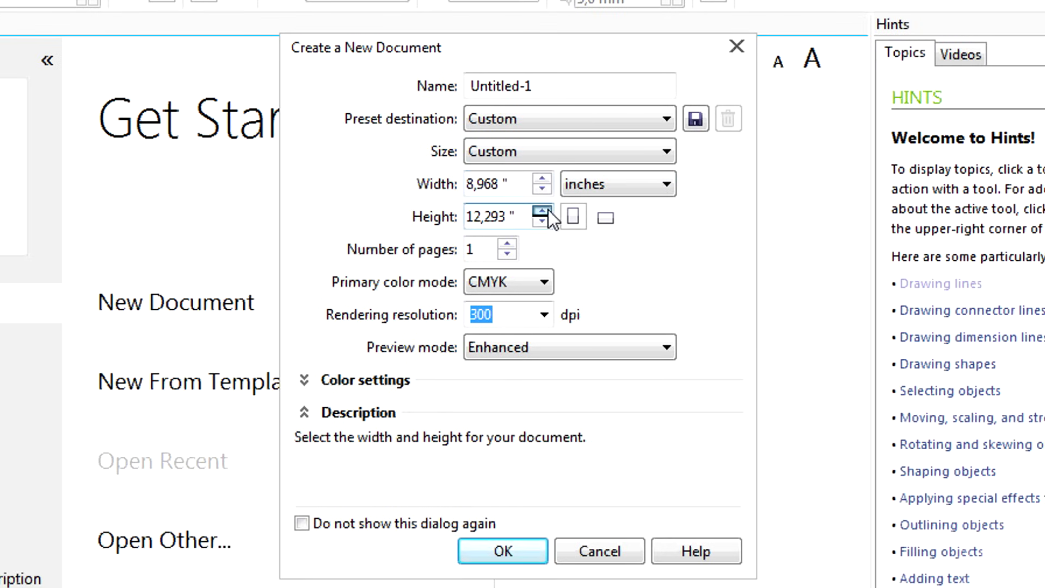
# Browse the preset page sizes, settle on A4 (210 × 297 mm) and create the document.
pyautogui.click(588, 155)
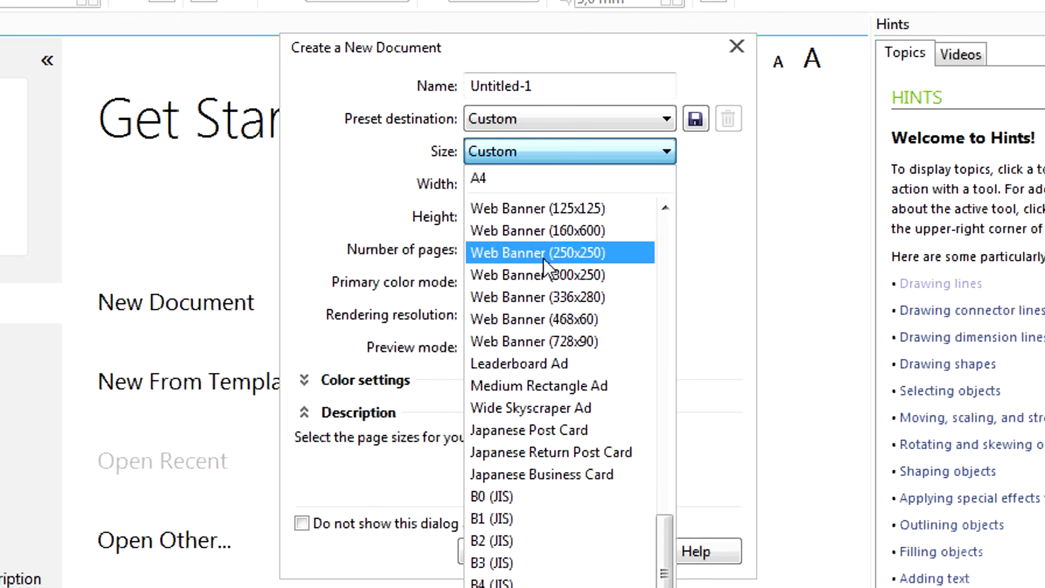
pyautogui.click(528, 520)
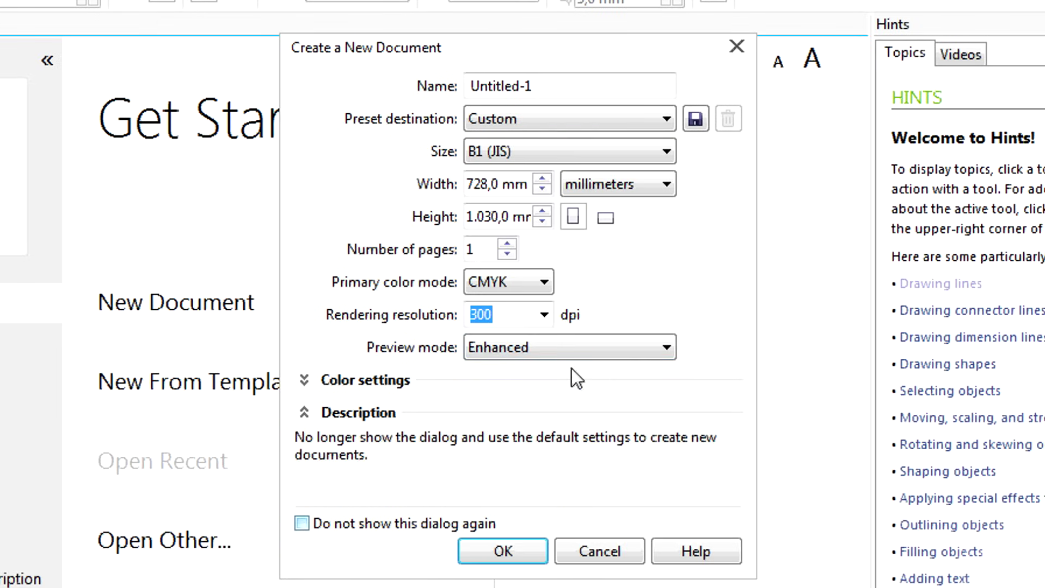
pyautogui.scroll(5, 490, 151)
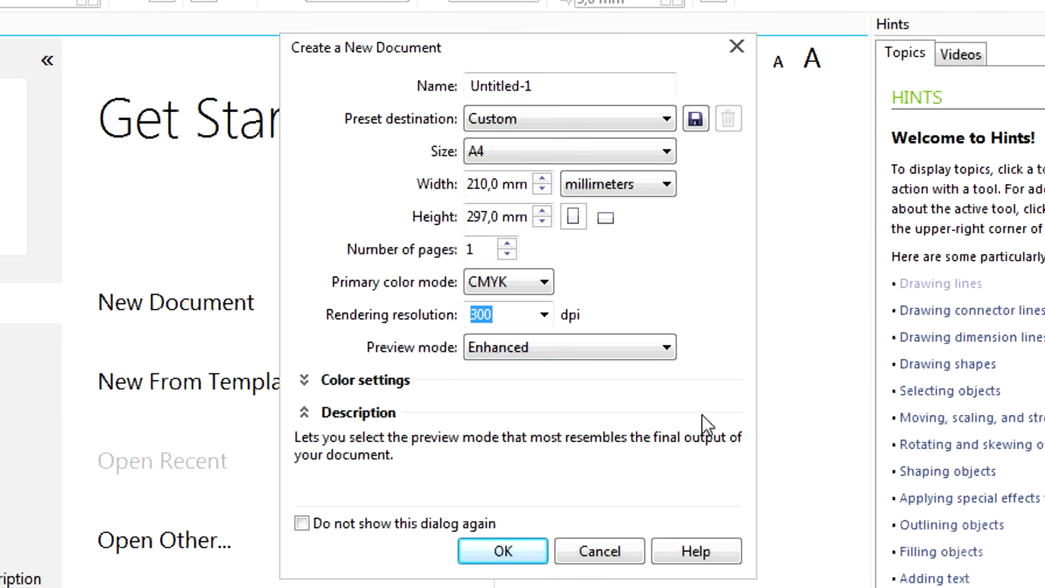
pyautogui.click(515, 554)
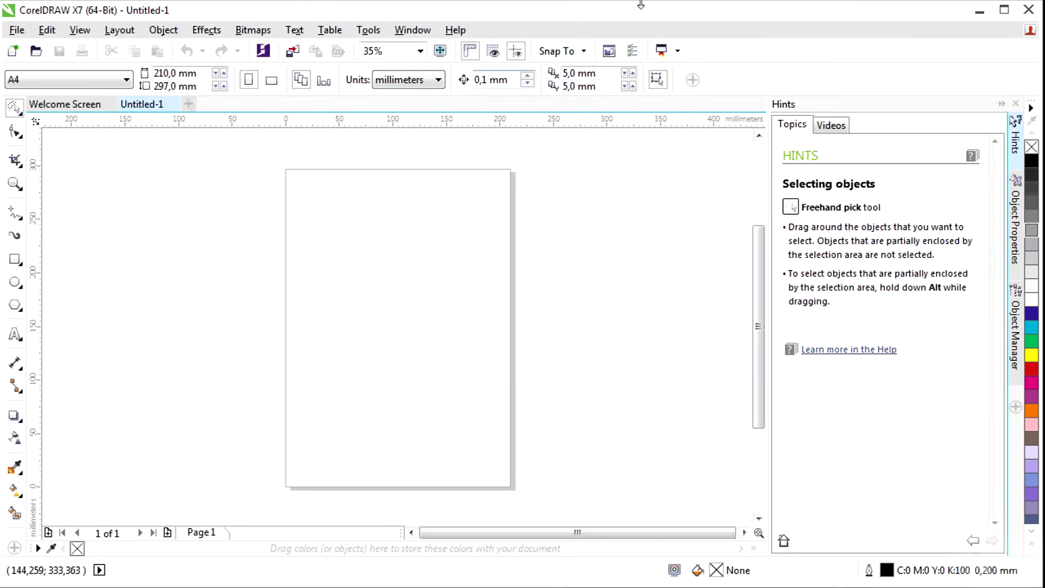
# Browse the File and Layout menus, then dismiss them.
pyautogui.click(17, 30)
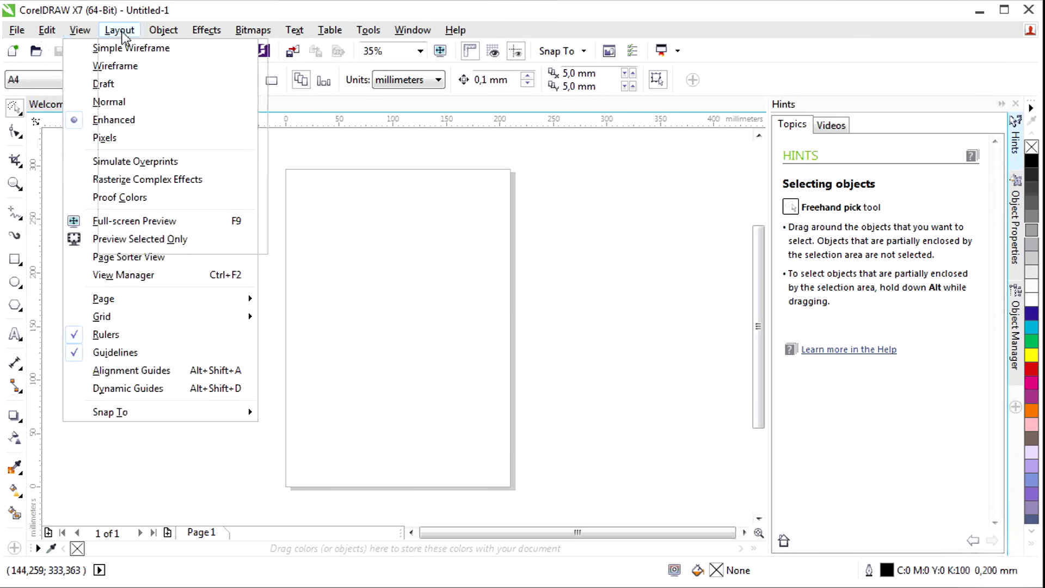
pyautogui.moveTo(161, 37)
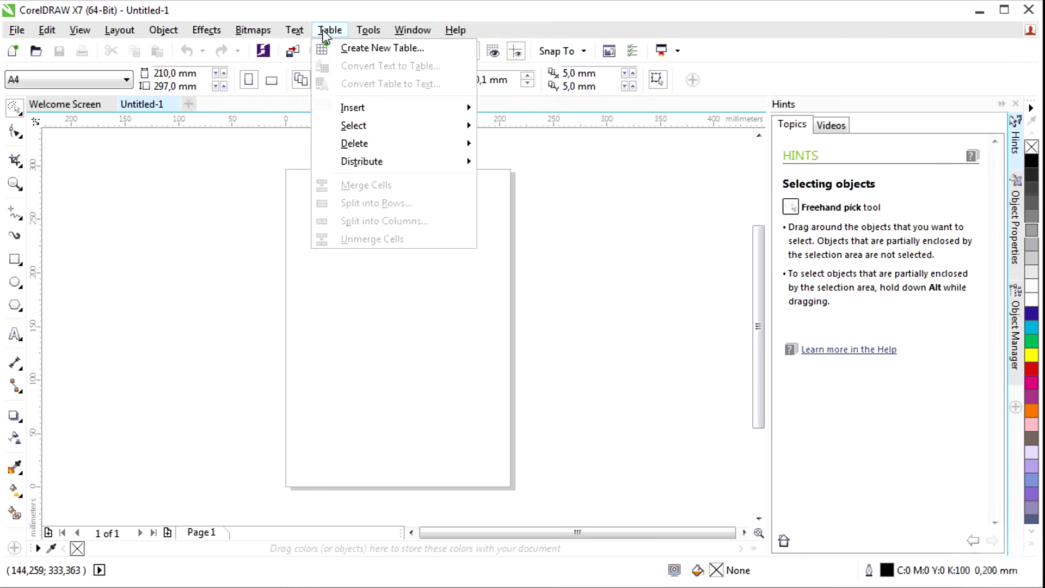
pyautogui.click(154, 12)
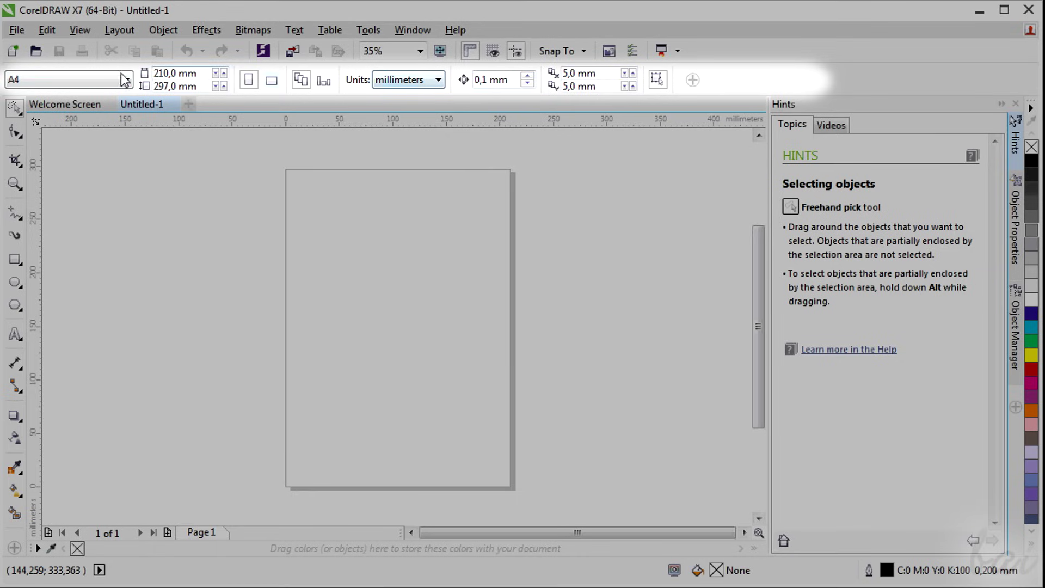
# Cycle through the Shape, Crop, Zoom and Freehand tools, ending on Artistic Media with its hints.
pyautogui.click(20, 133)
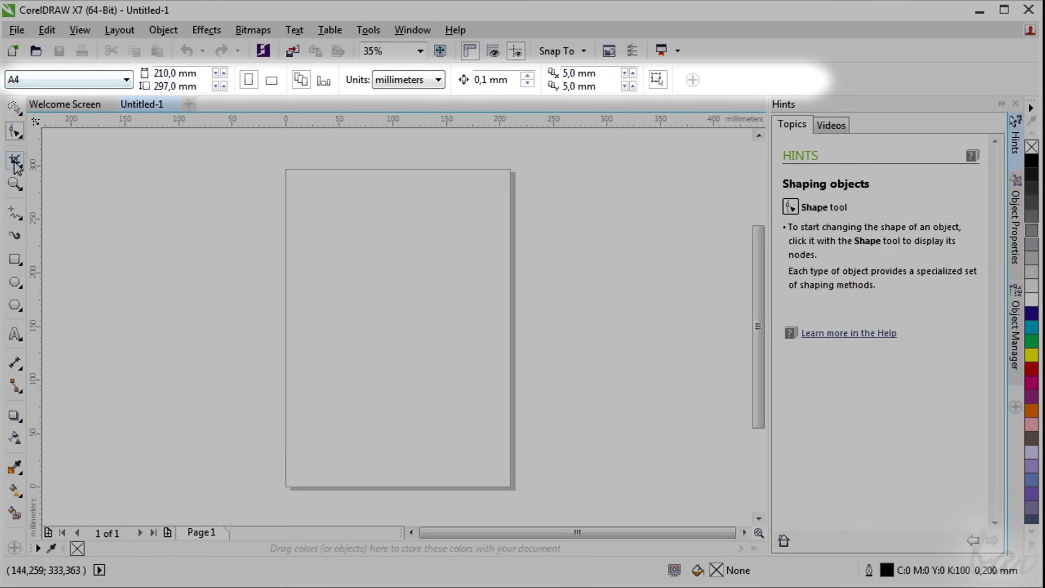
pyautogui.click(15, 161)
pyautogui.click(14, 184)
pyautogui.click(15, 212)
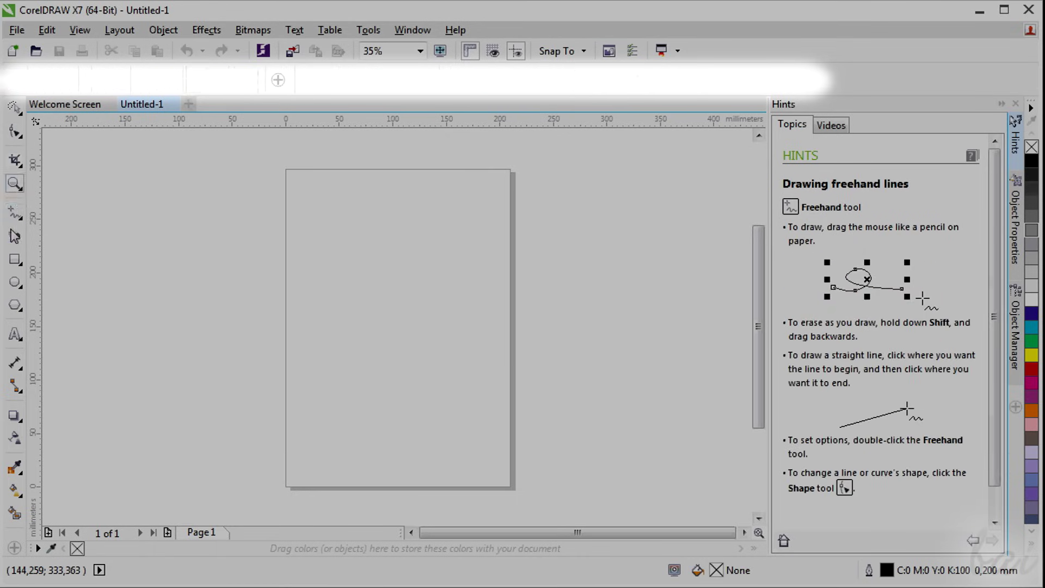
pyautogui.click(15, 237)
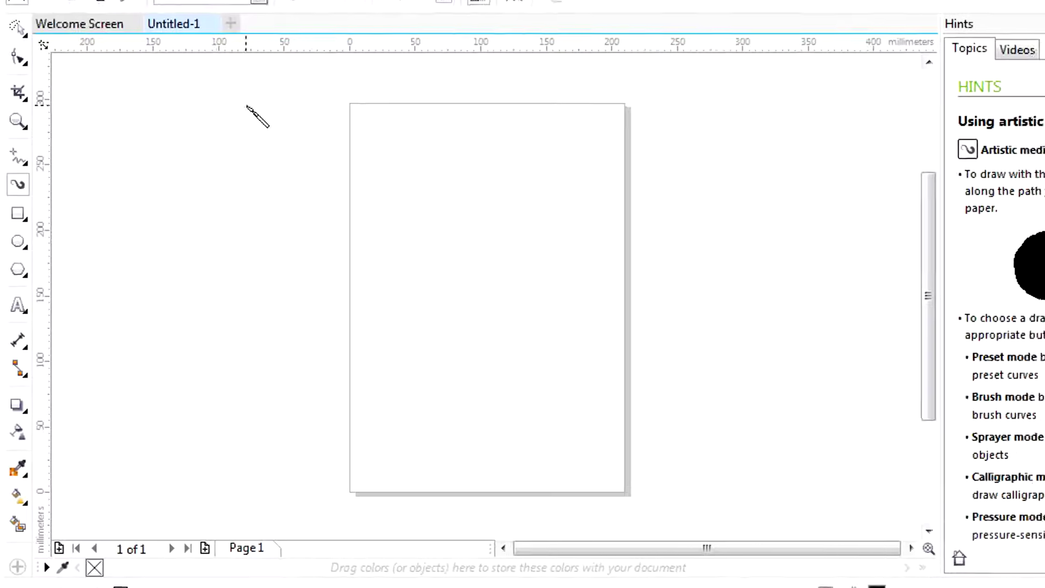
# Draw a closed freehand loop near the page top and inspect it in Object Properties and Object Manager.
pyautogui.click(17, 150)
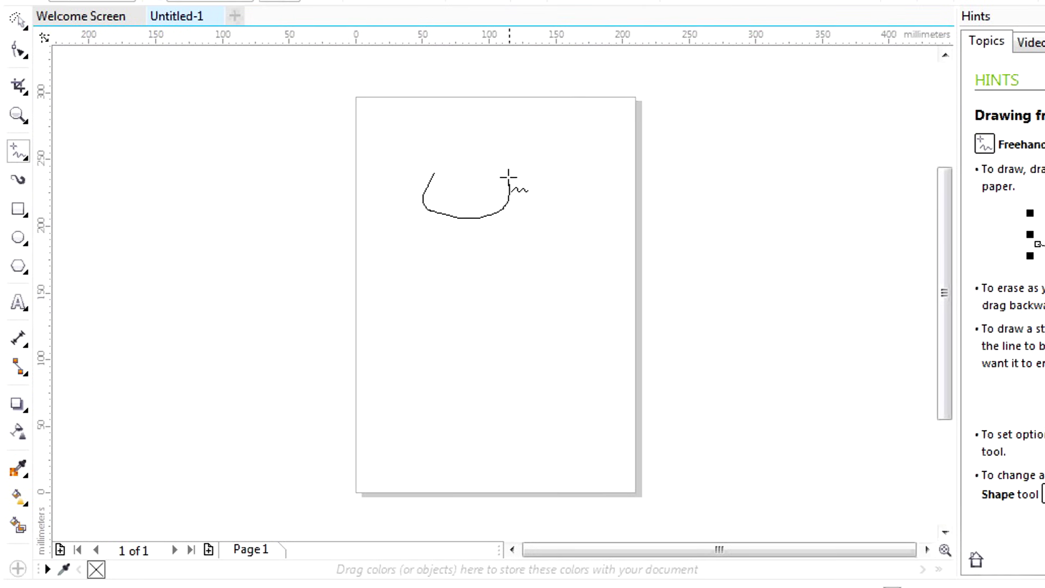
pyautogui.moveTo(509, 175); pyautogui.dragTo(430, 166)
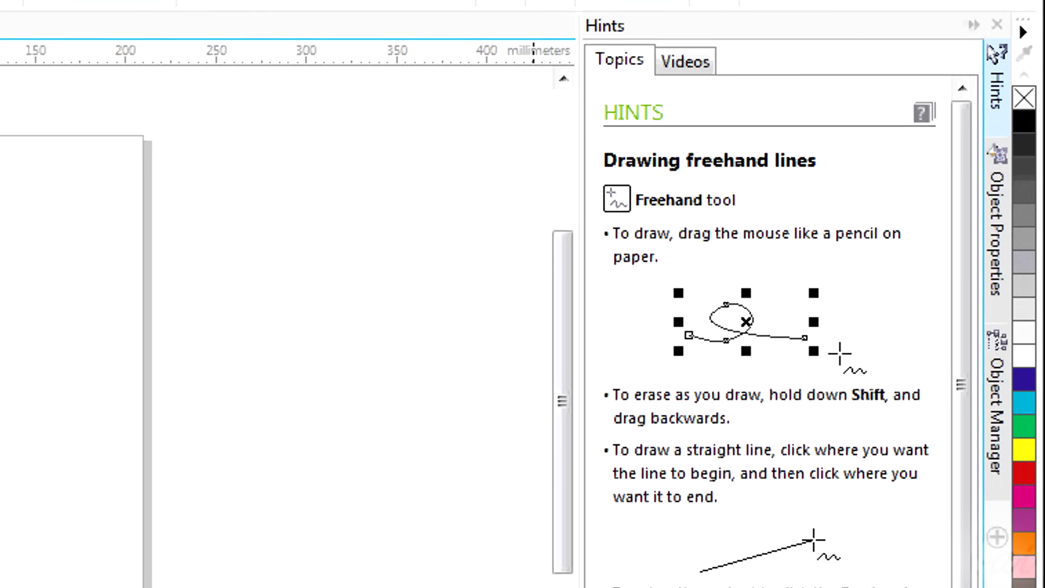
pyautogui.click(997, 223)
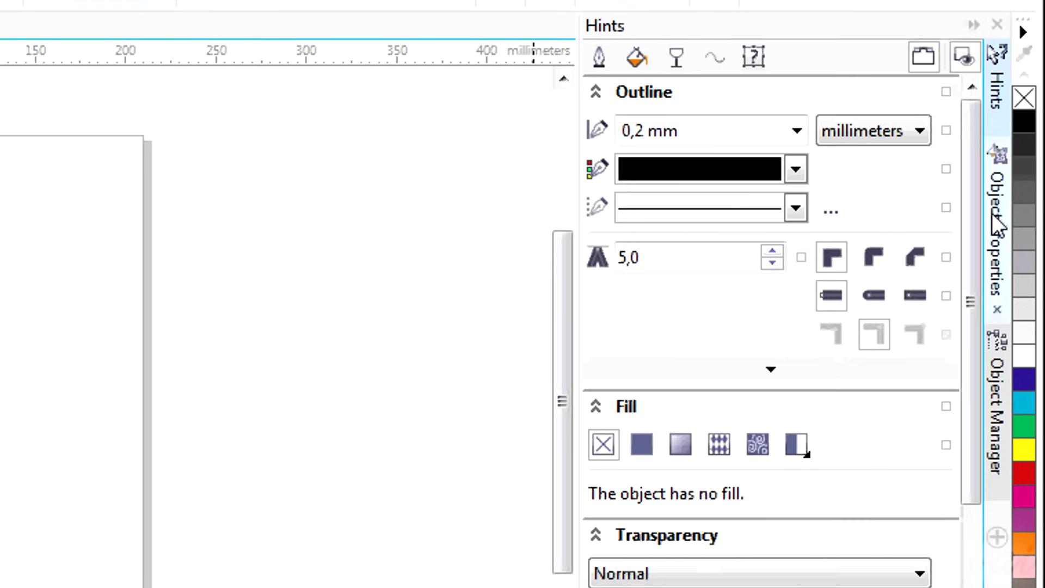
pyautogui.click(990, 397)
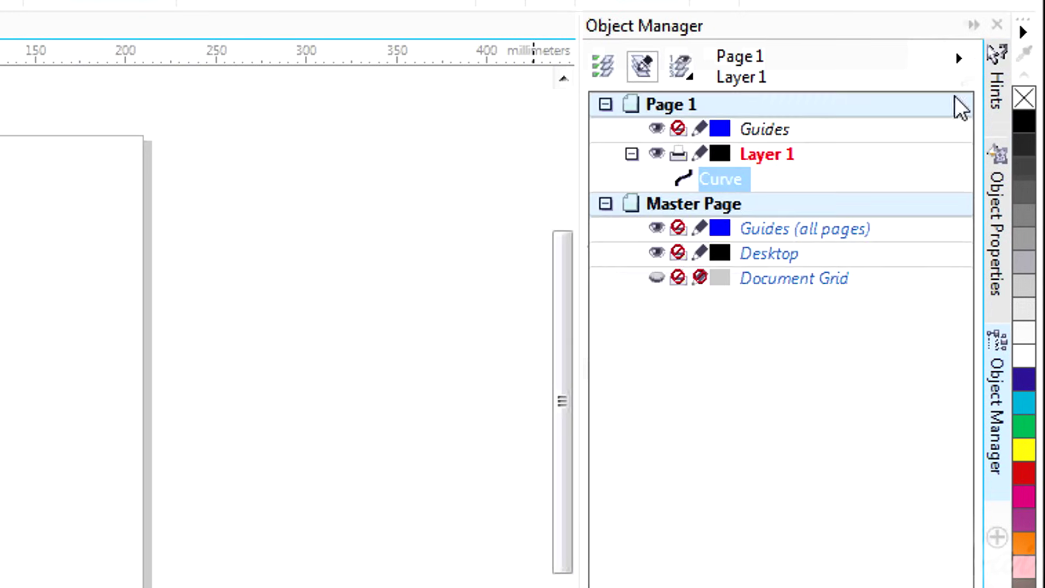
pyautogui.click(1001, 90)
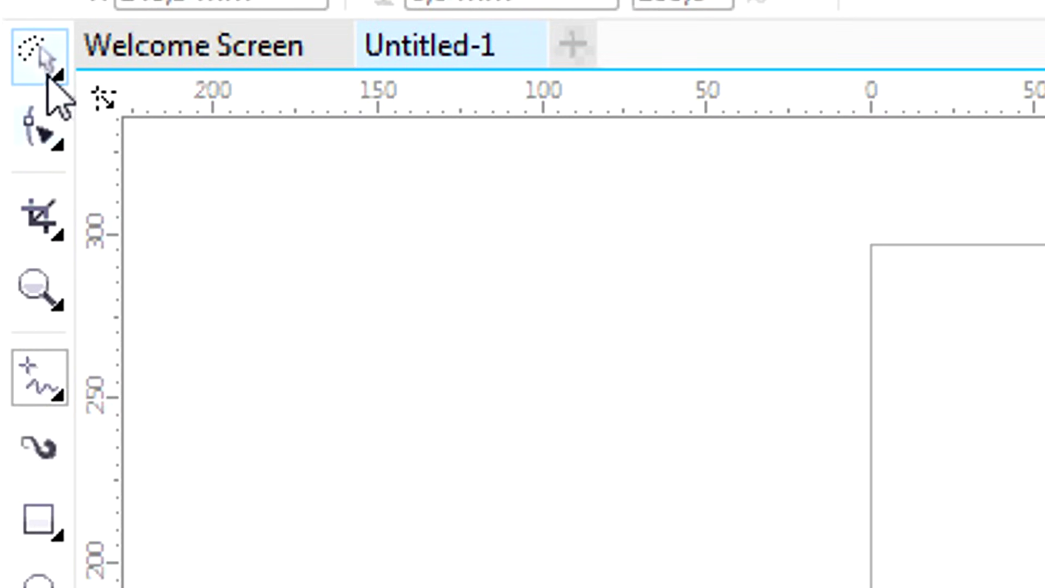
# Draw a closed egg-shaped freehand curve near the top of the page.
pyautogui.click(49, 63)
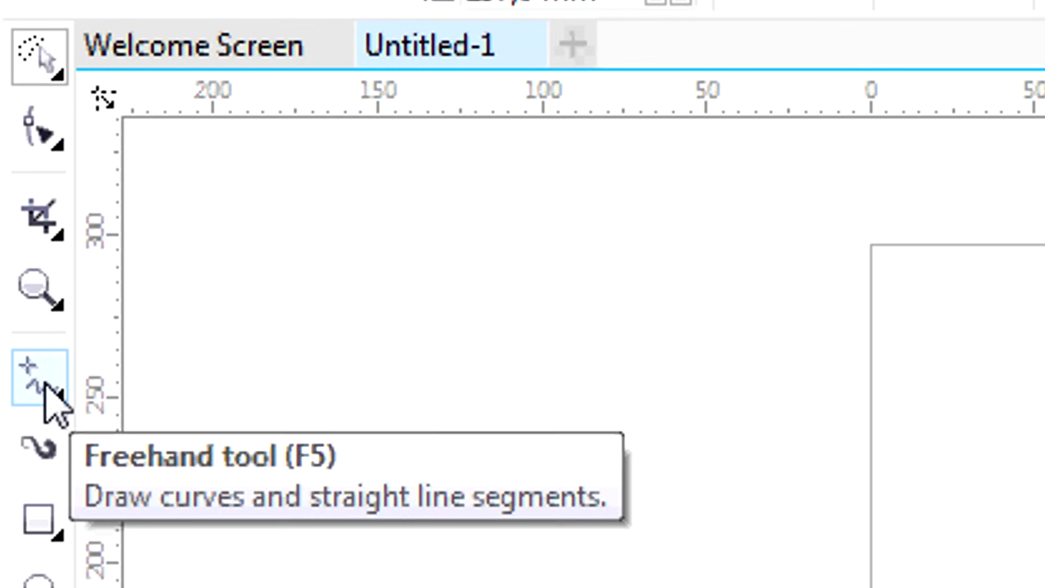
pyautogui.click(45, 385)
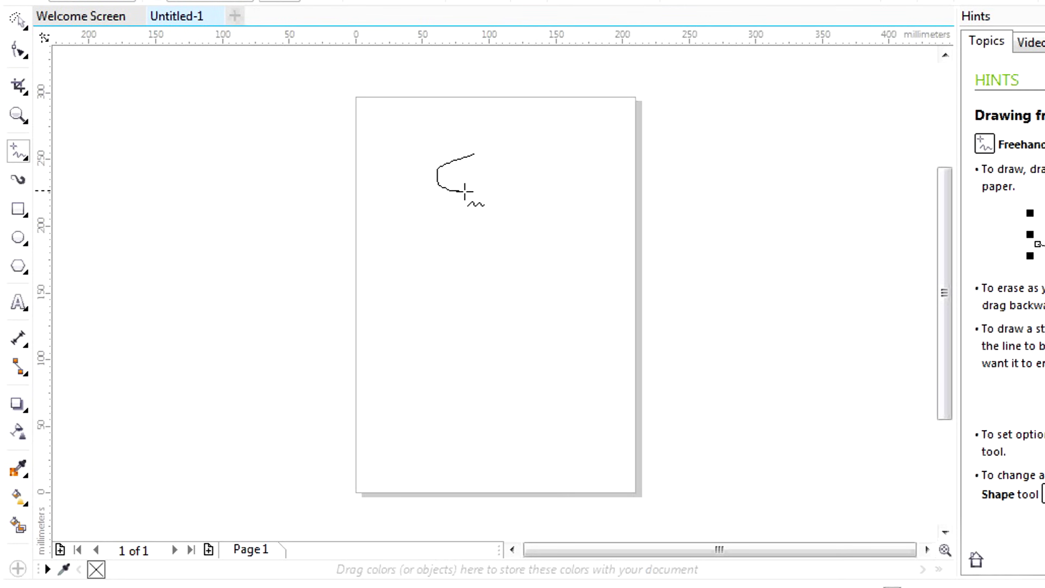
pyautogui.moveTo(478, 156); pyautogui.dragTo(479, 157)
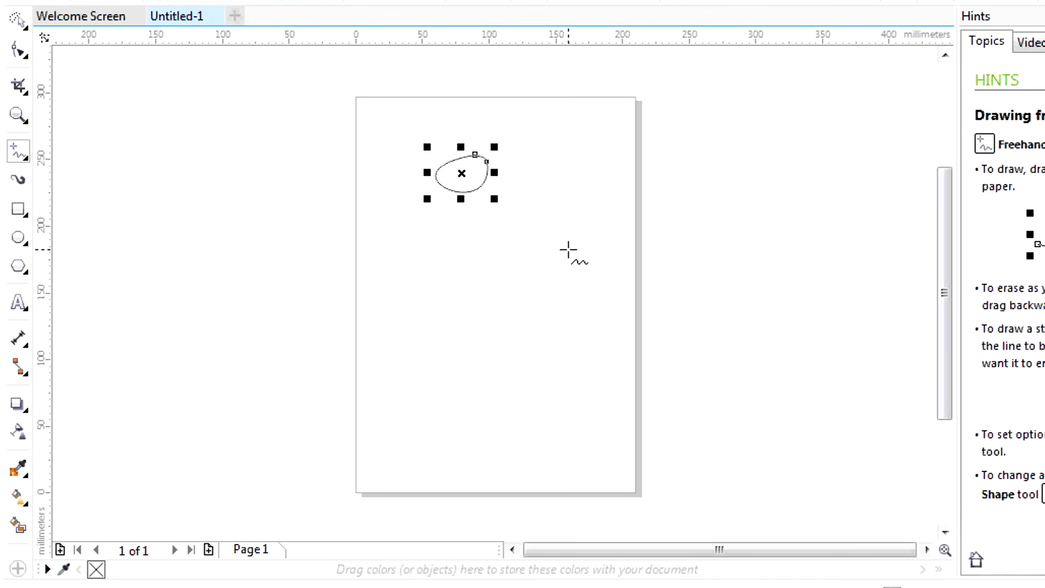
# Zoom in on the curve and pan the magnified view to frame it.
pyautogui.scroll(5, 504, 196)
pyautogui.scroll(-3, 588, 117)
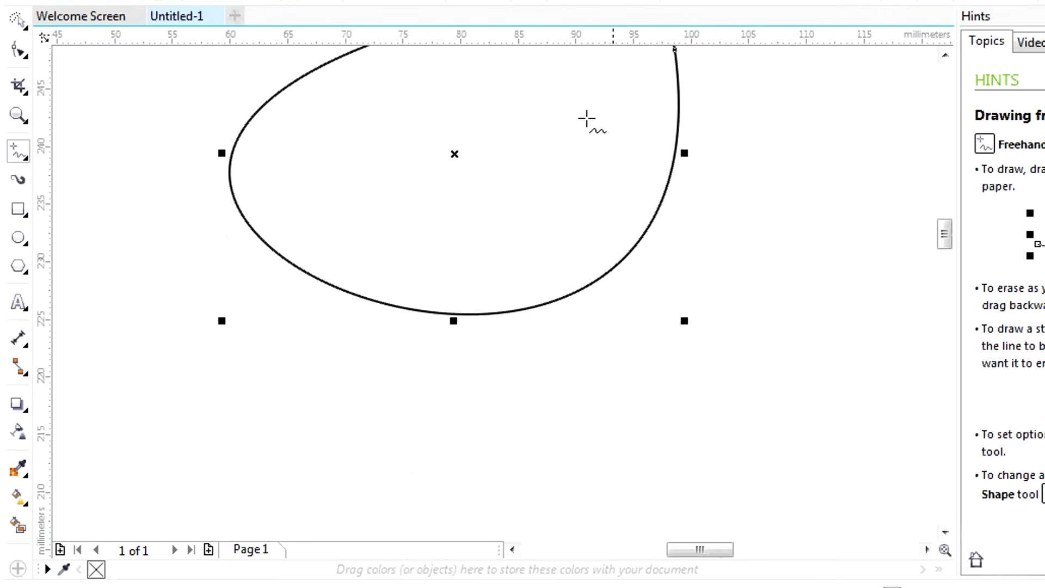
pyautogui.scroll(2, 544, 98)
pyautogui.scroll(-3, 532, 93)
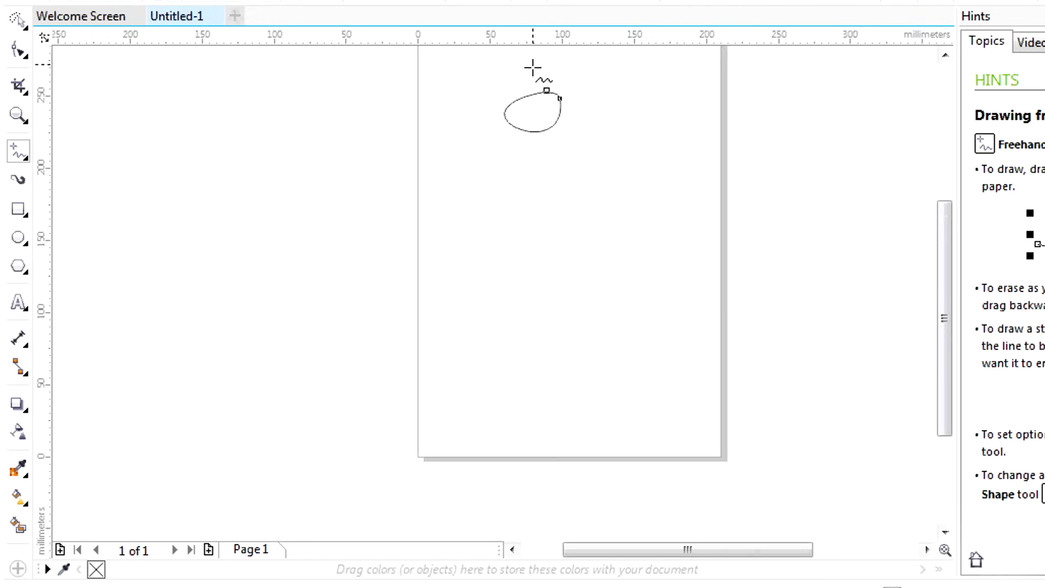
pyautogui.scroll(6, 531, 63)
pyautogui.click(22, 117)
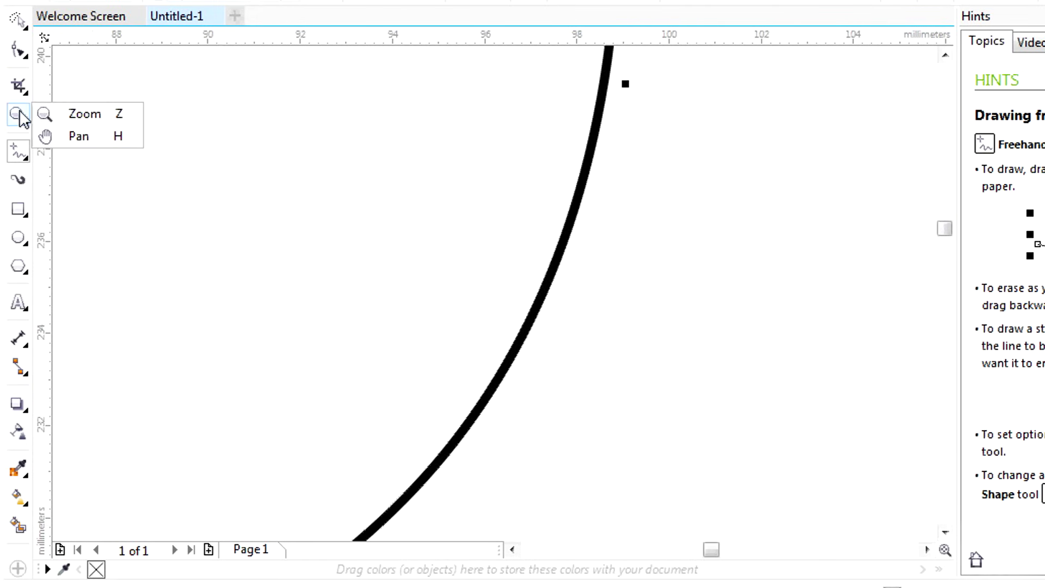
pyautogui.click(103, 139)
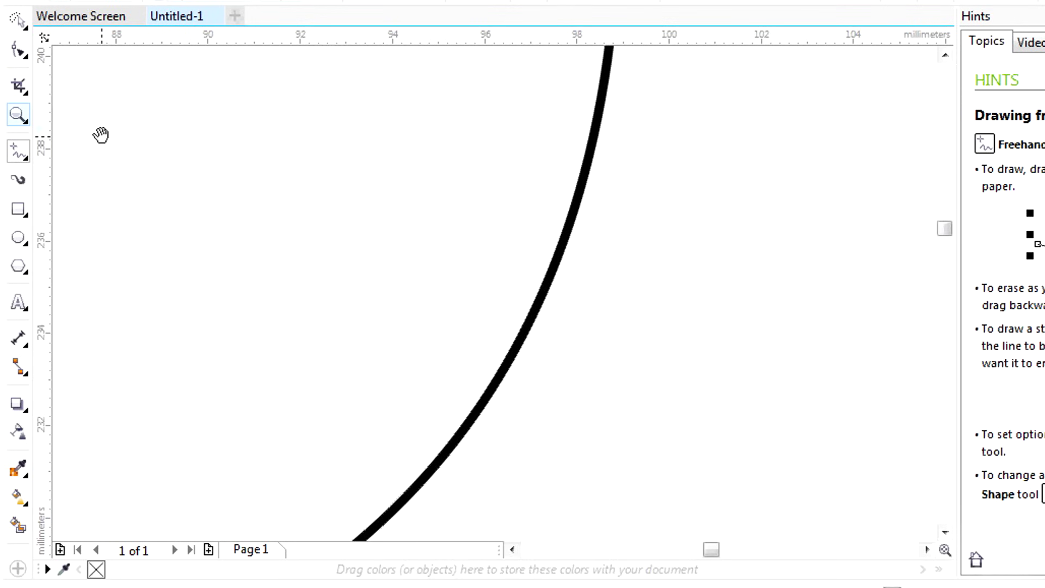
pyautogui.moveTo(656, 133); pyautogui.dragTo(563, 196)
# Browse the Zoom, Crop and Freehand toolbox flyouts without changing tools.
pyautogui.scroll(-5, 564, 196)
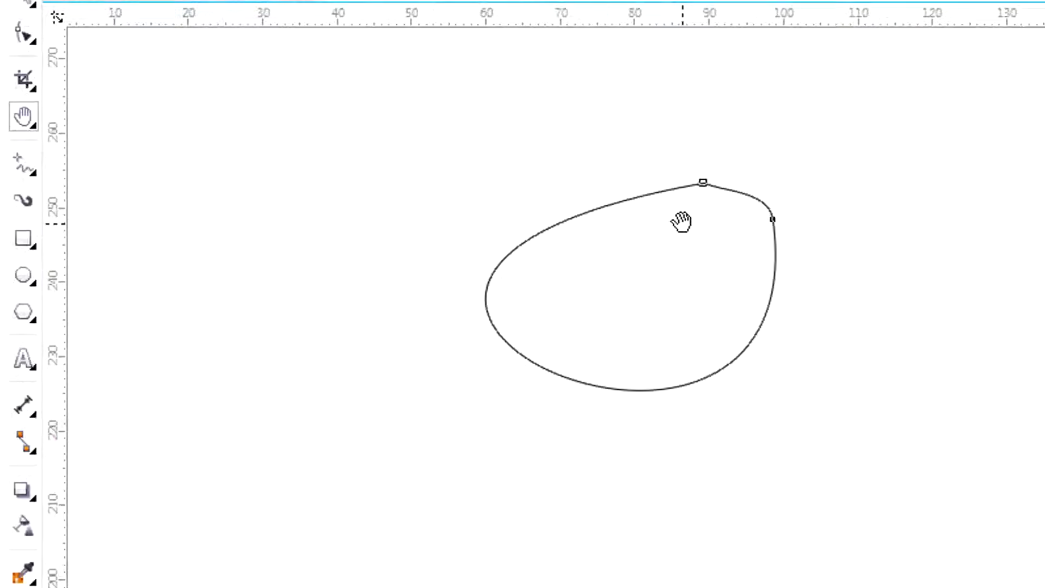
pyautogui.click(39, 136)
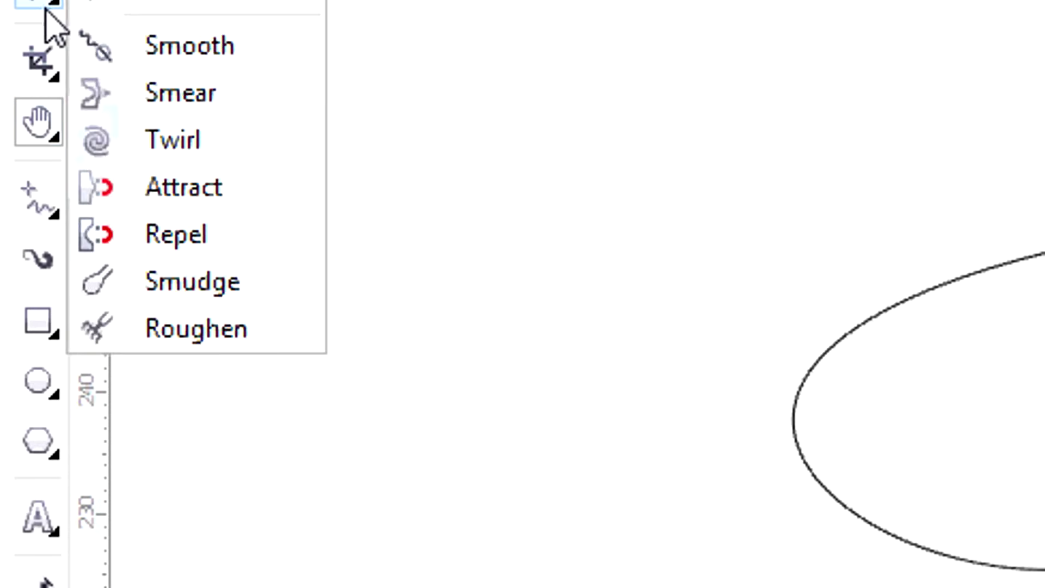
pyautogui.click(40, 64)
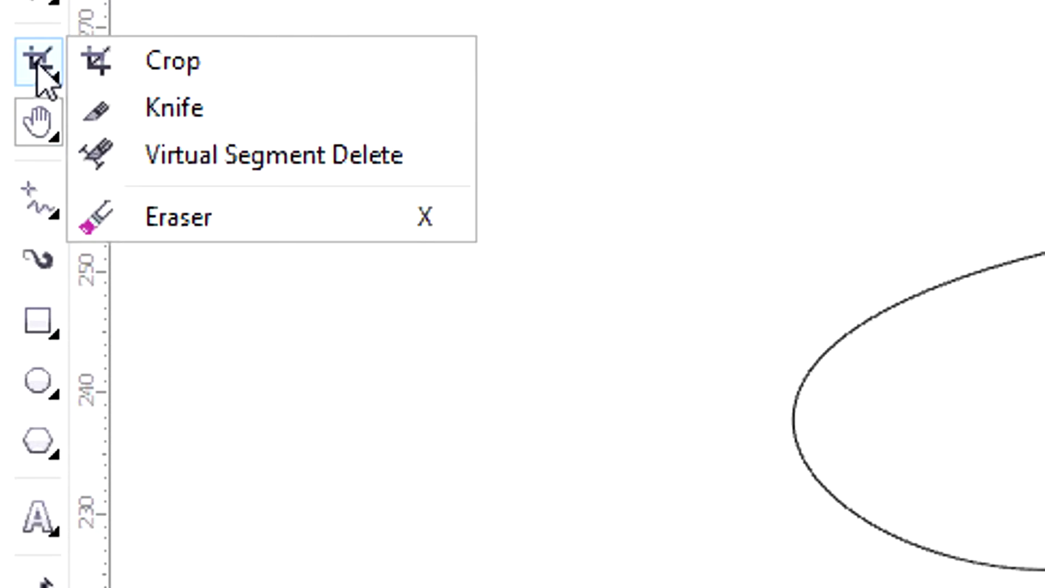
pyautogui.click(149, 25)
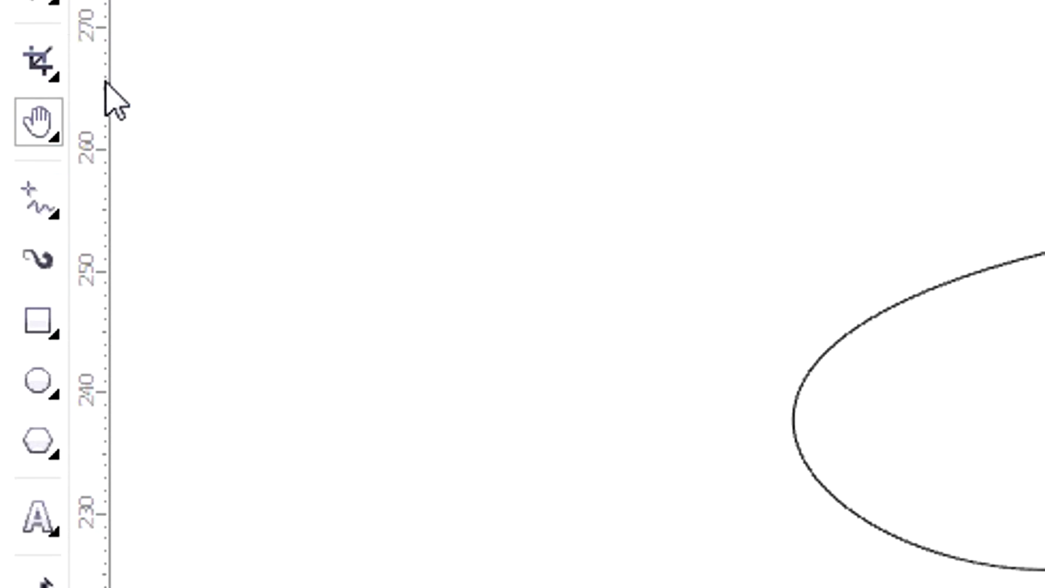
pyautogui.click(45, 199)
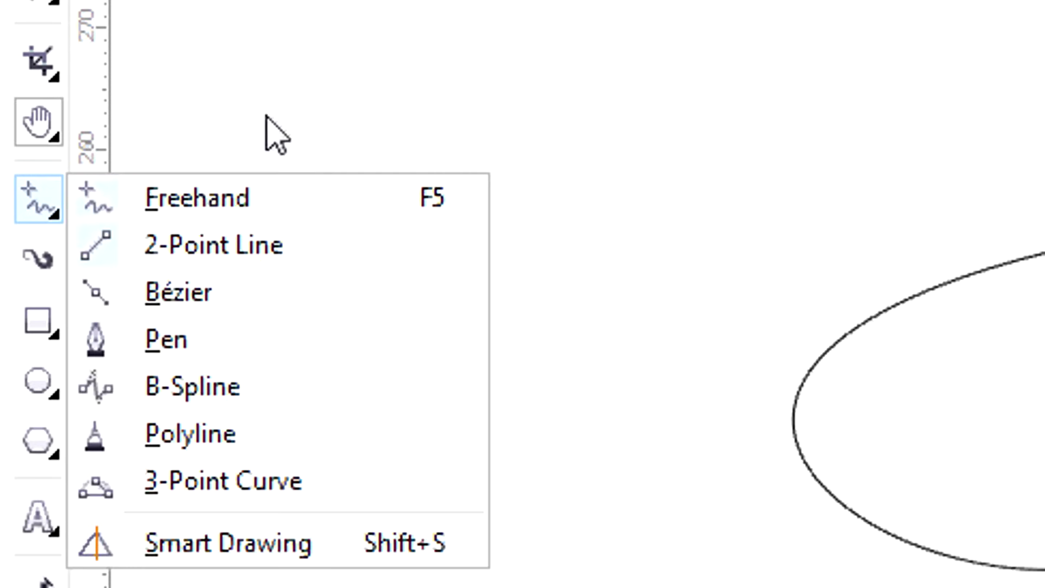
pyautogui.click(268, 108)
# Switch between Zoom and Pan, return to Pick, and magnify the curve to about 306%.
pyautogui.click(39, 133)
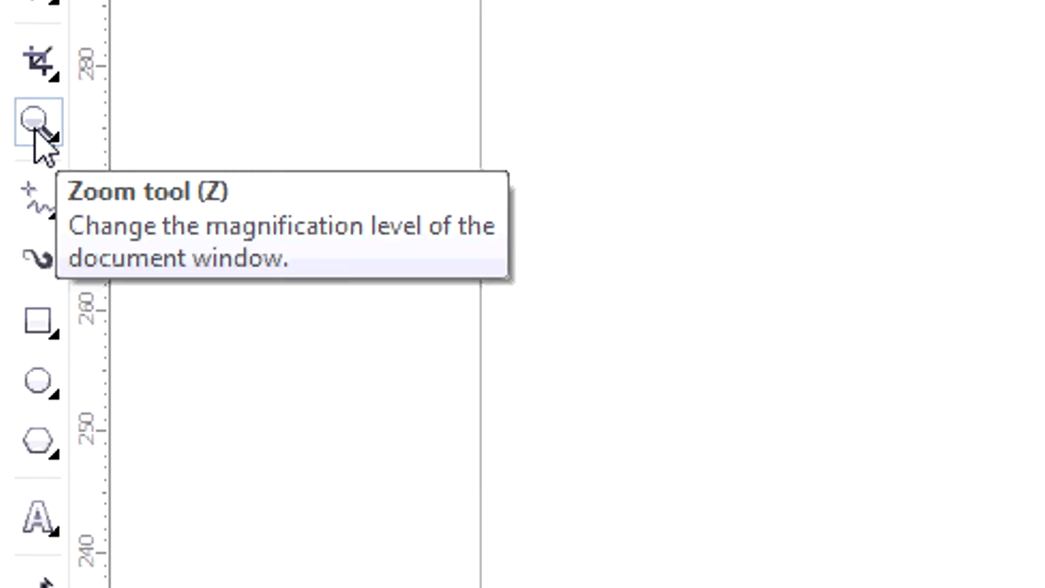
pyautogui.click(35, 131)
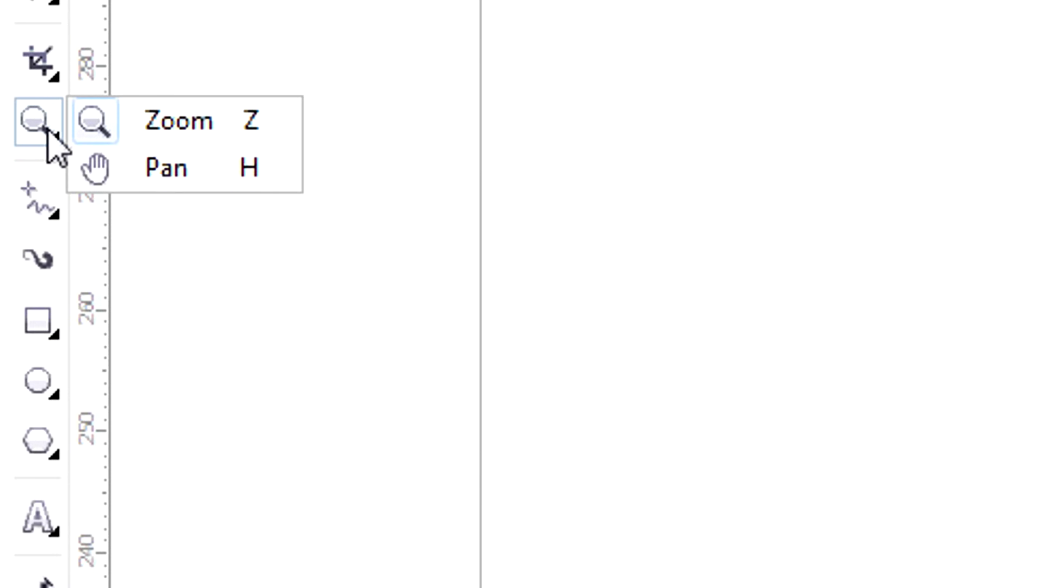
pyautogui.click(183, 168)
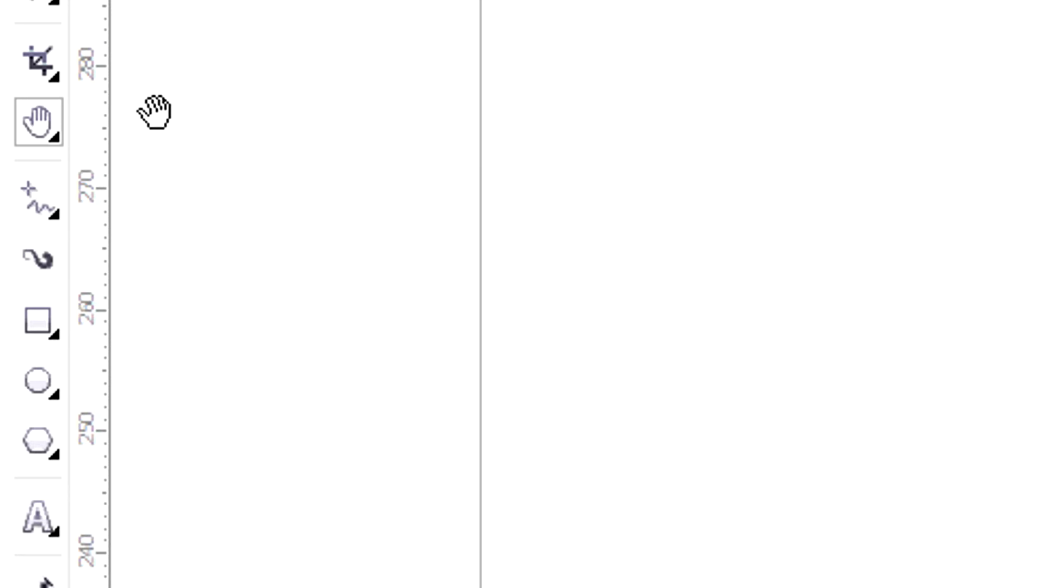
pyautogui.press('space')
pyautogui.scroll(1, 352, 343)
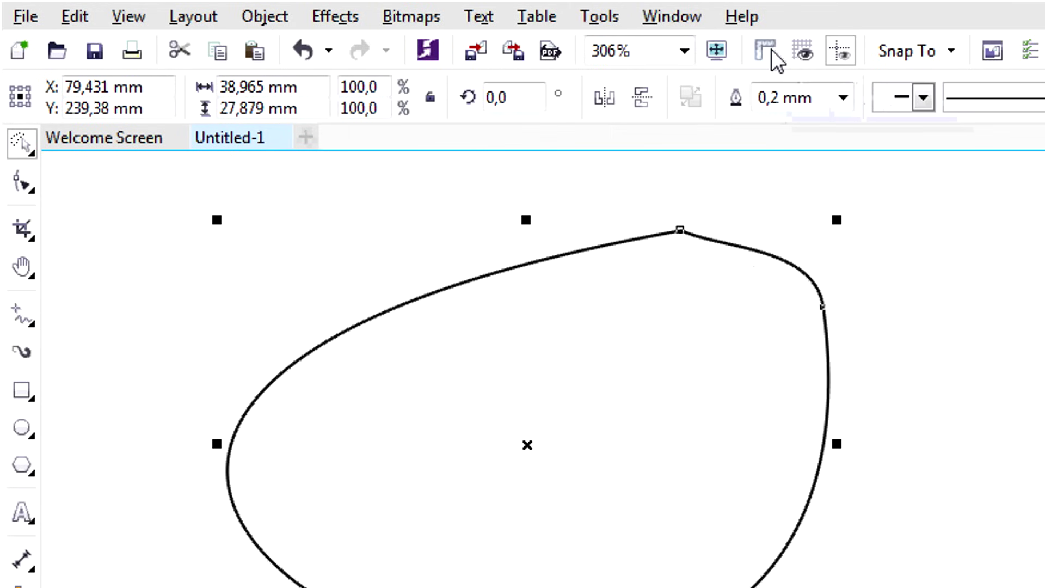
# Turn the rulers back on along the canvas edges.
pyautogui.click(772, 52)
pyautogui.click(772, 53)
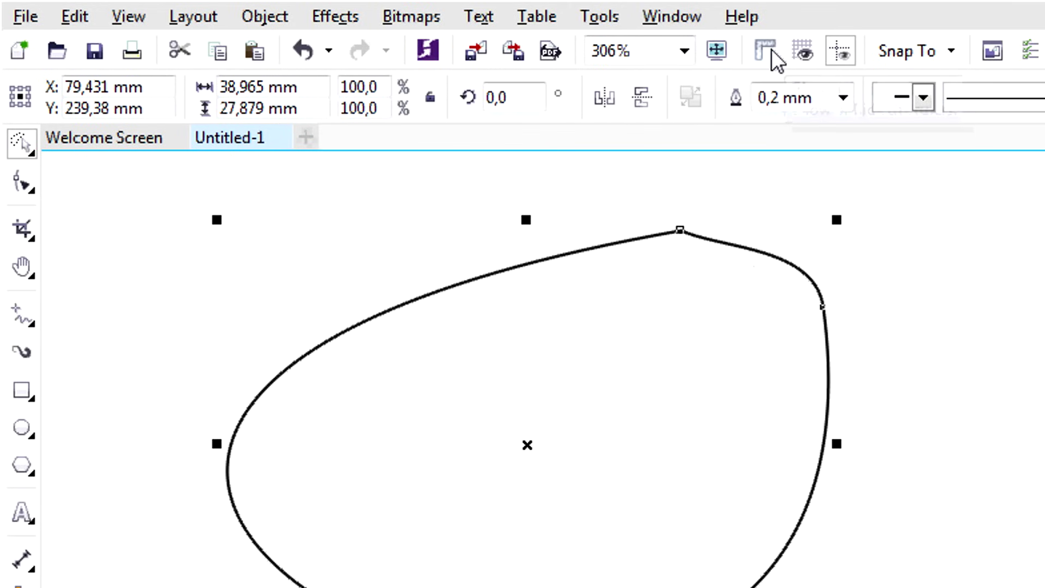
pyautogui.click(772, 53)
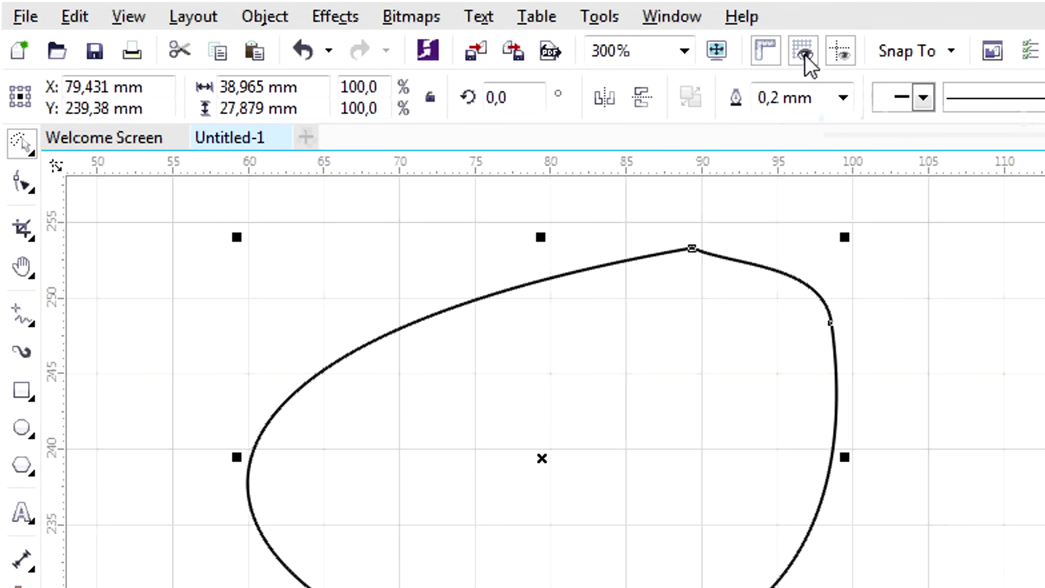
# Toggle the document grid on and off, leaving it hidden, then pick the Freehand tool.
pyautogui.click(803, 52)
pyautogui.click(804, 53)
pyautogui.click(804, 53)
pyautogui.click(804, 52)
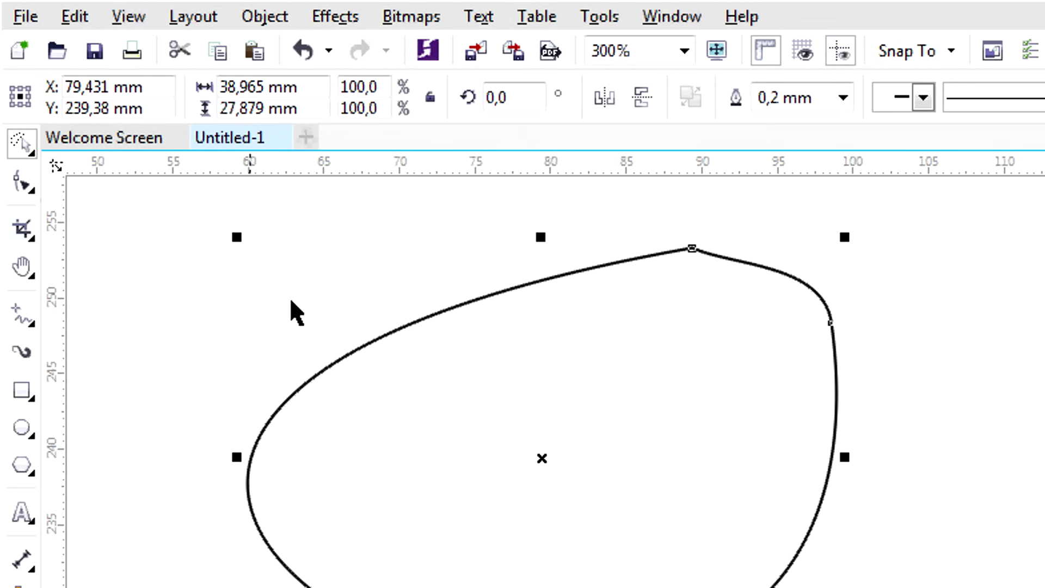
pyautogui.click(21, 315)
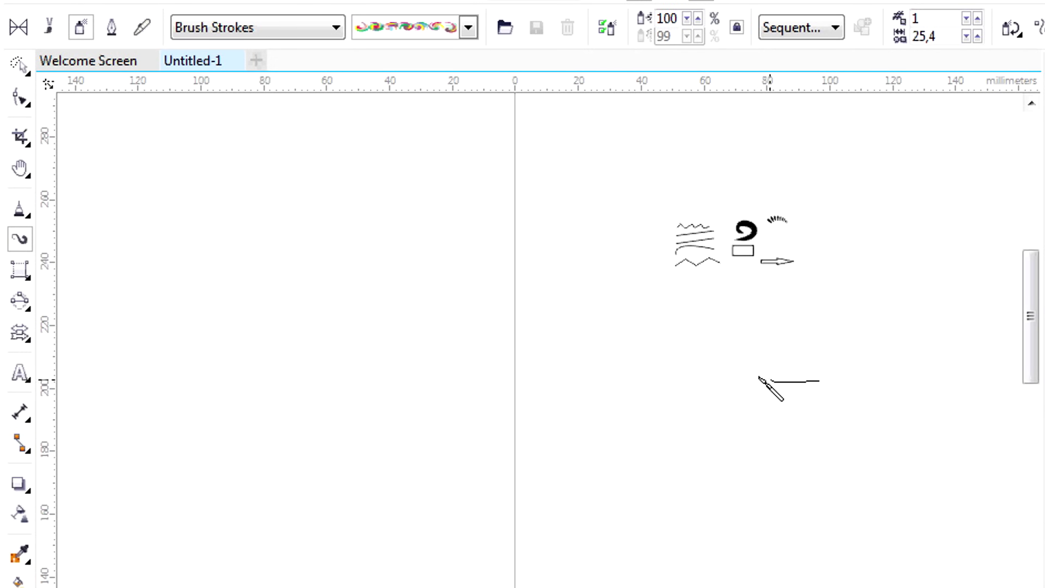
# Try an artistic brush stroke and a radial blur preview, leaving the page clear of the egg curve.
pyautogui.moveTo(717, 360); pyautogui.dragTo(673, 433)
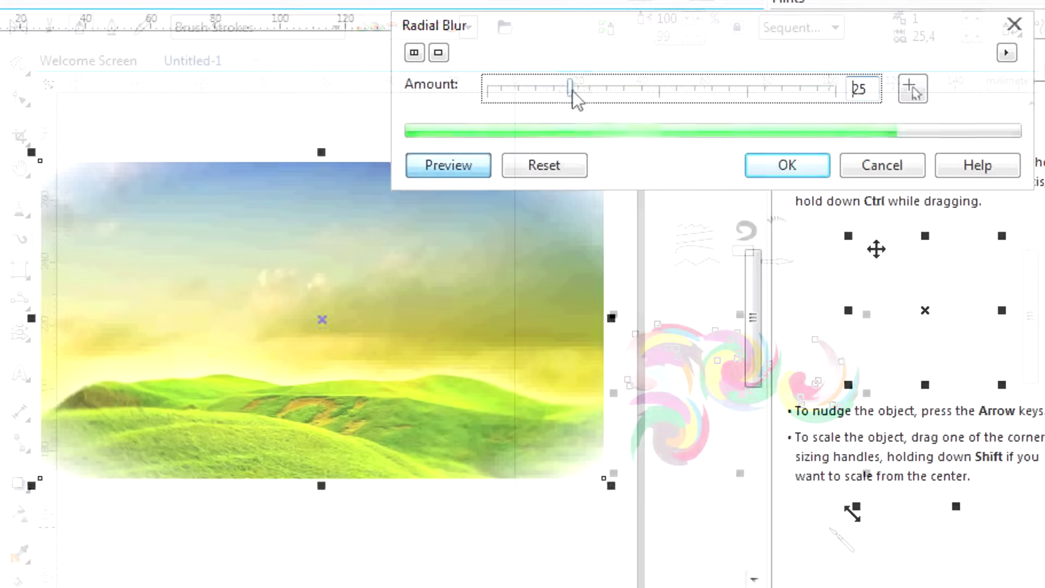
pyautogui.press('Return')
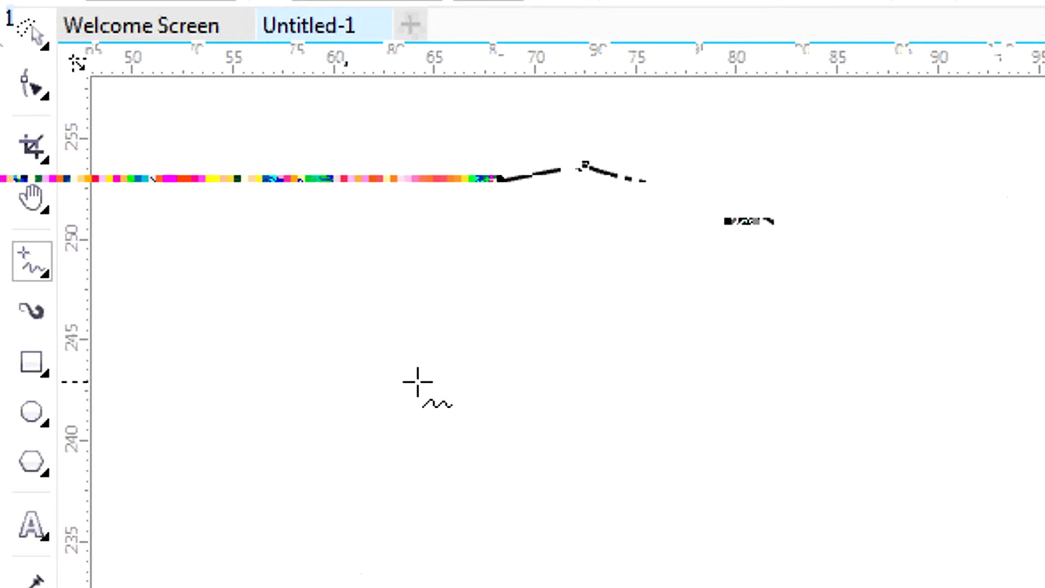
pyautogui.scroll(-3, 417, 381)
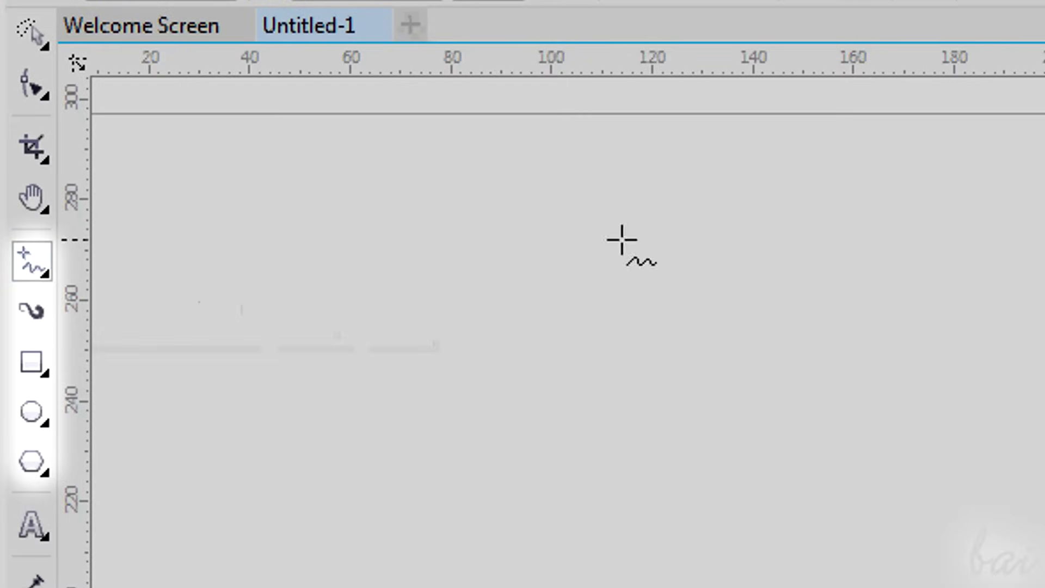
# Draw a wavy freehand stroke across the page and a straight sloping line beneath it.
pyautogui.scroll(3, 320, 352)
pyautogui.scroll(2, 329, 357)
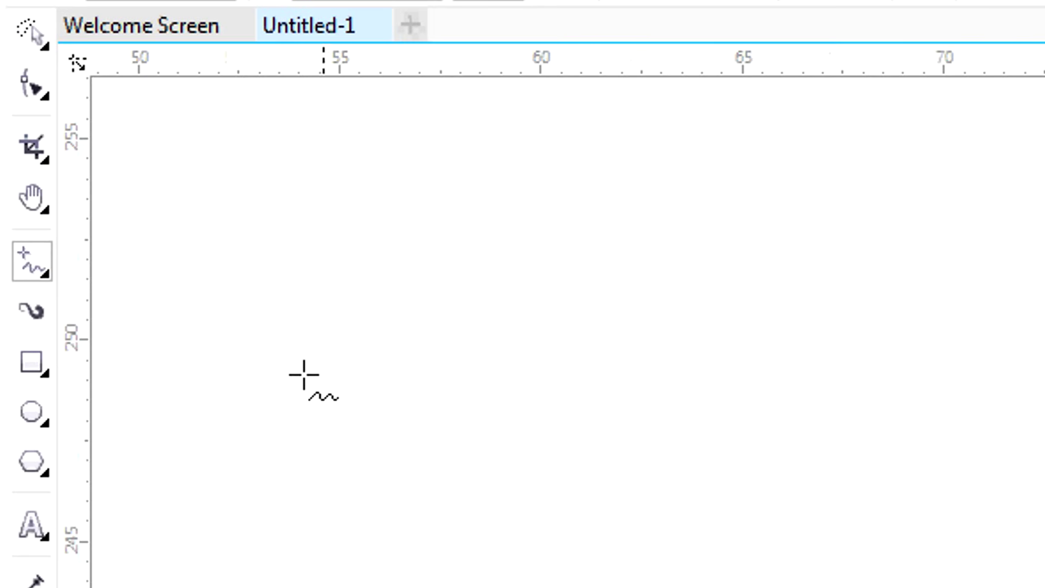
pyautogui.click(42, 275)
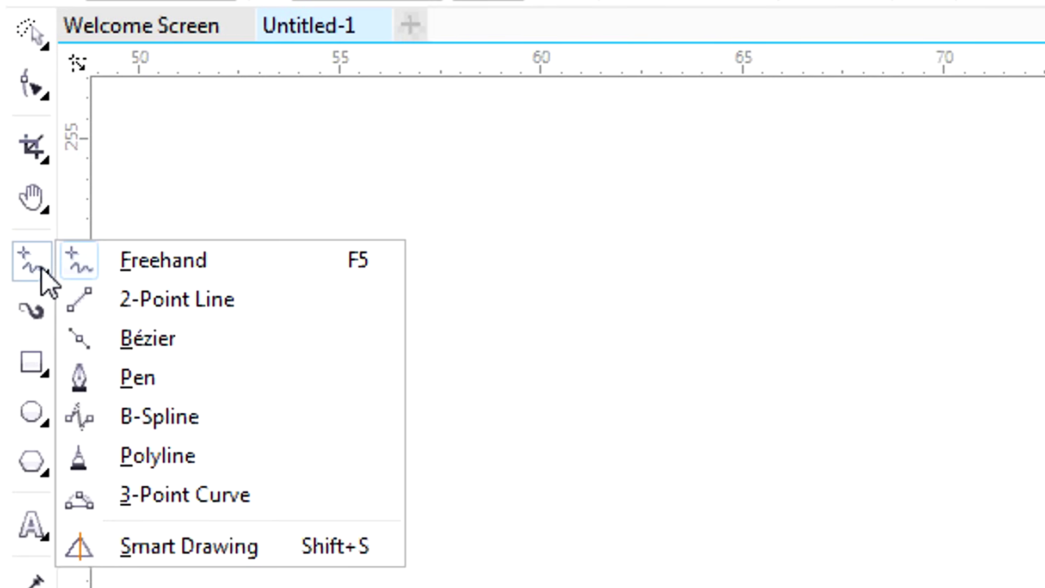
pyautogui.click(158, 264)
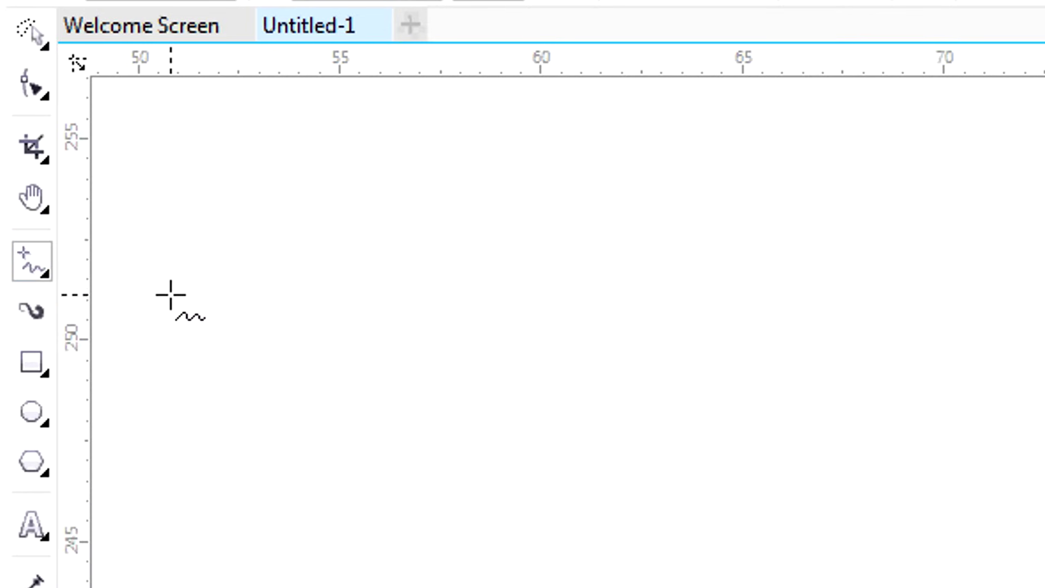
pyautogui.moveTo(192, 291)
pyautogui.mouseDown()
pyautogui.moveTo(243, 249)
pyautogui.moveTo(307, 299)
pyautogui.moveTo(390, 255)
pyautogui.moveTo(435, 291)
pyautogui.moveTo(512, 259)
pyautogui.moveTo(612, 278)
pyautogui.mouseUp()
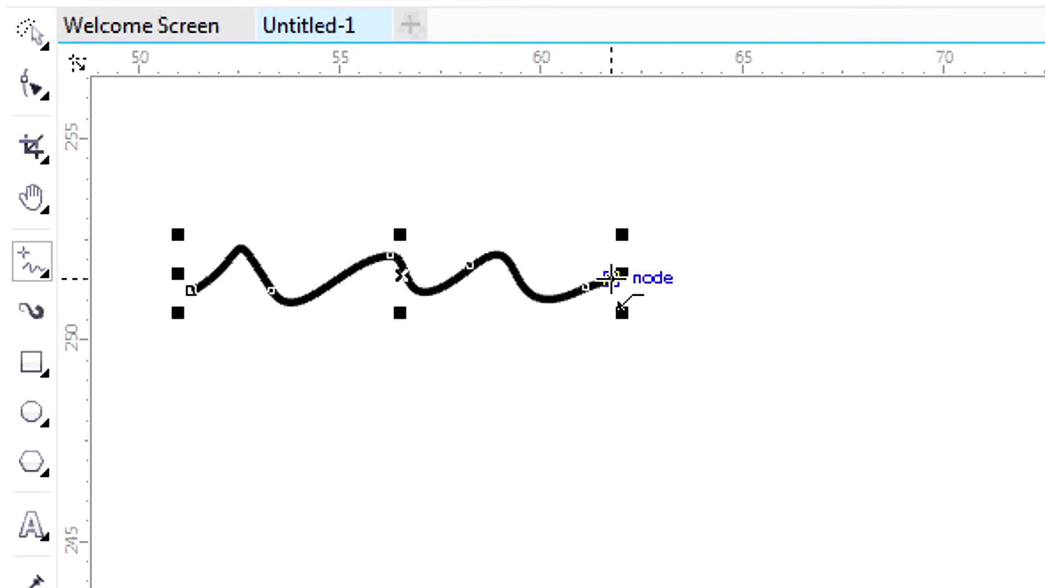
pyautogui.click(183, 398)
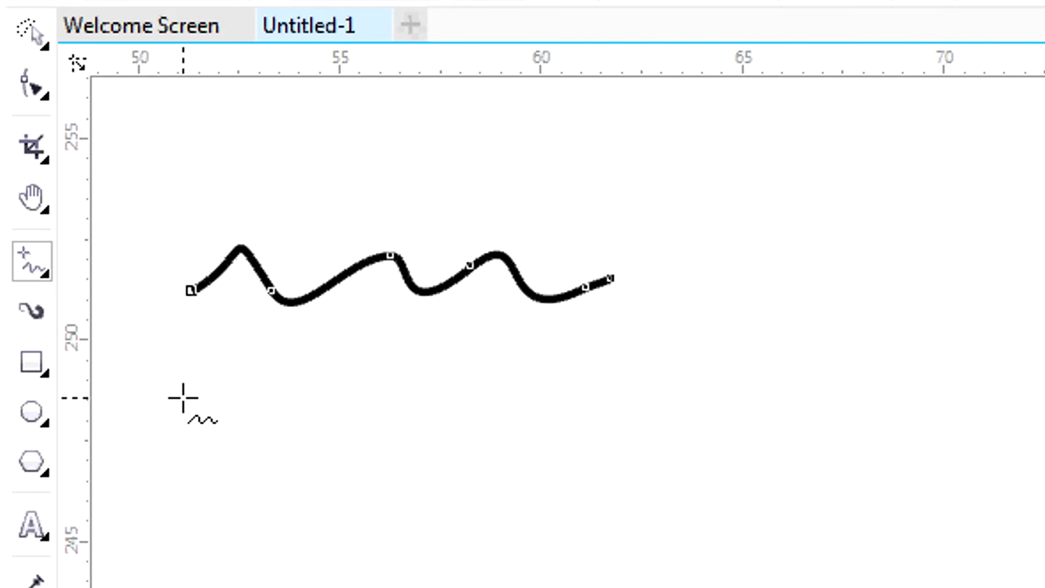
pyautogui.click(661, 338)
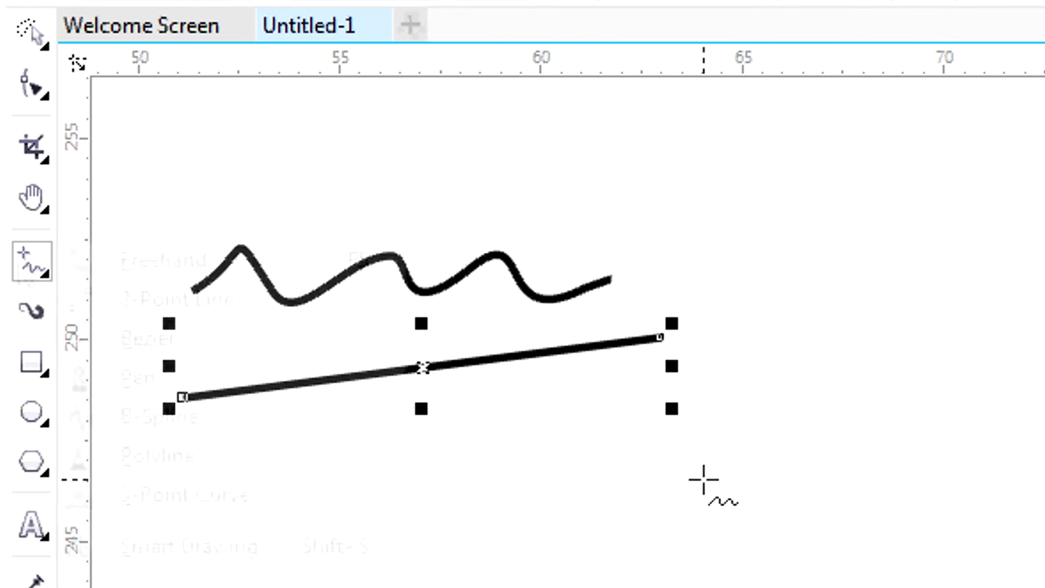
# Draw a second sloping straight line below the first with the 2-Point Line tool.
pyautogui.click(43, 272)
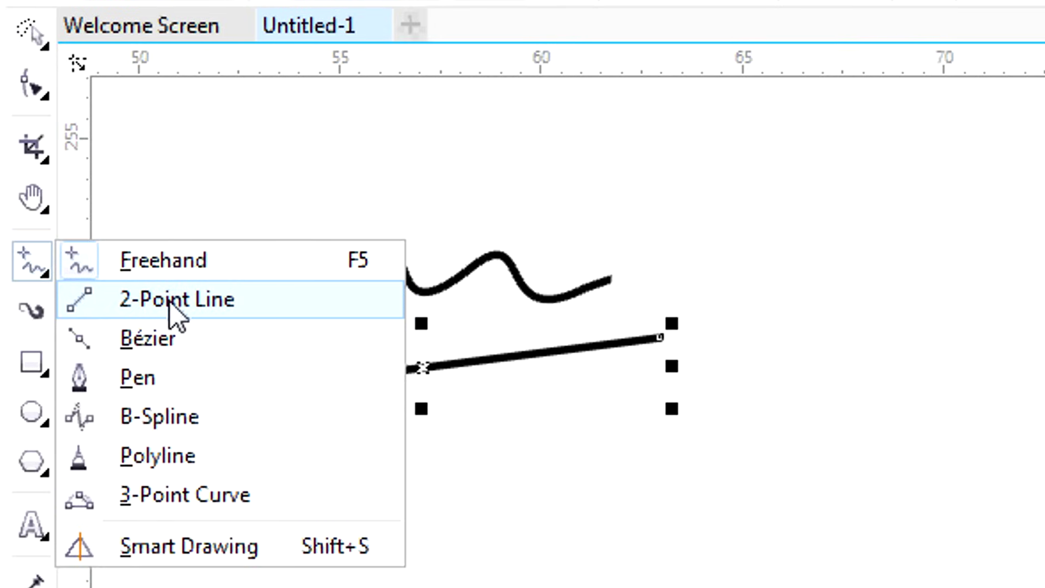
pyautogui.click(173, 308)
pyautogui.moveTo(181, 499); pyautogui.dragTo(672, 431)
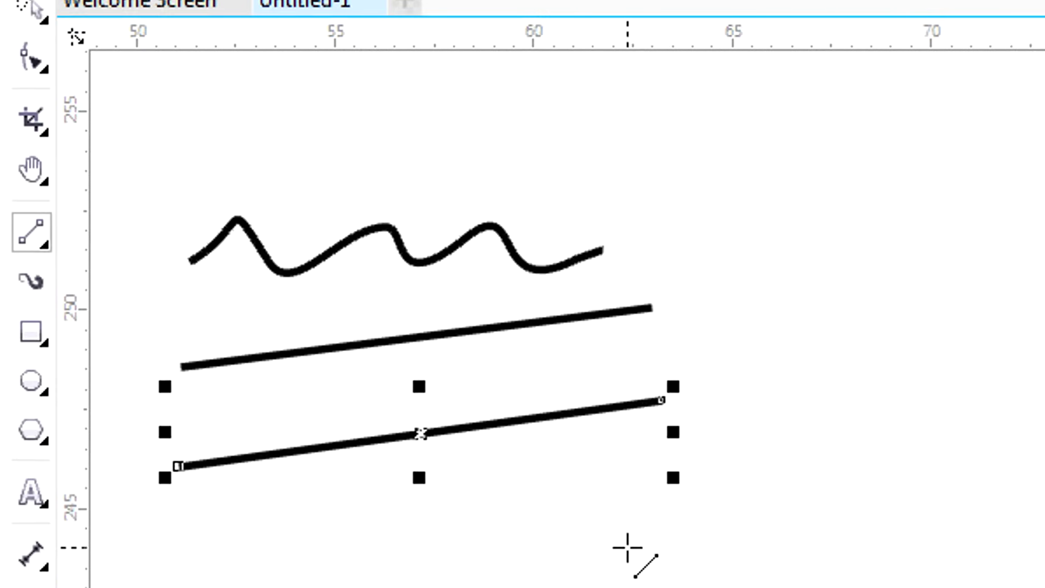
pyautogui.click(30, 51)
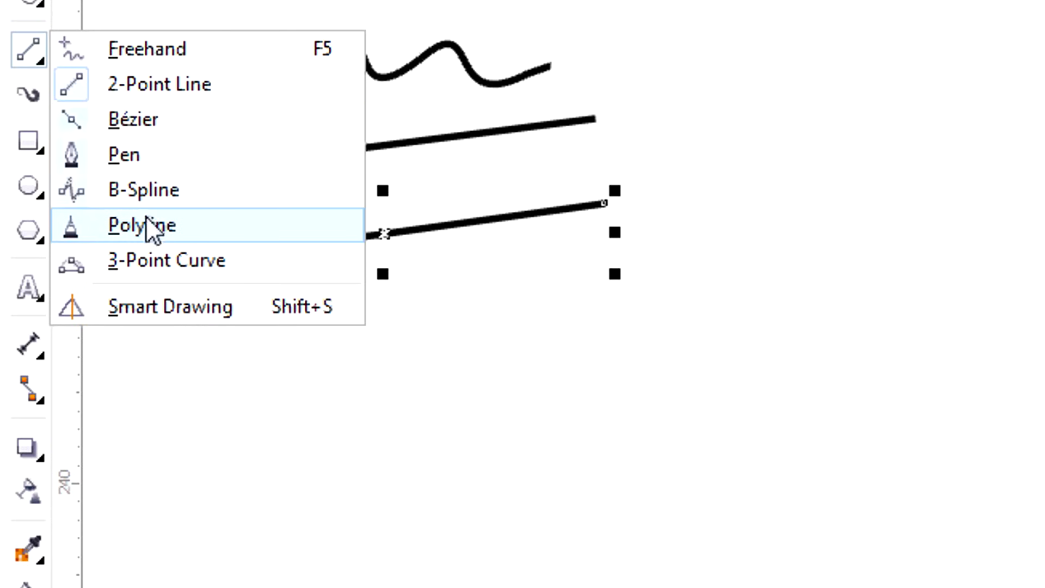
# Draw a three-point arc below the straight lines.
pyautogui.click(148, 263)
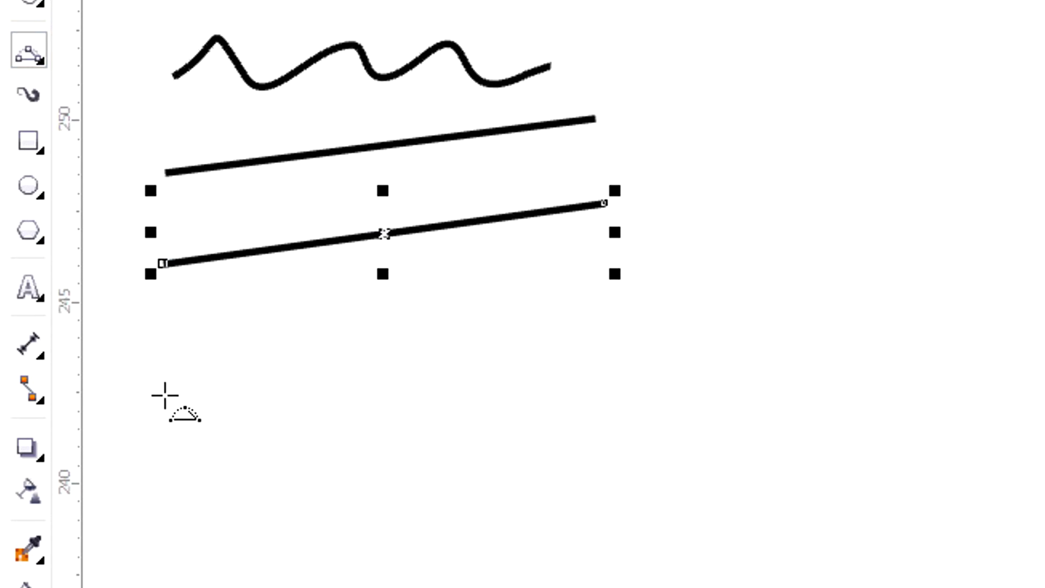
pyautogui.moveTo(165, 393); pyautogui.dragTo(604, 329)
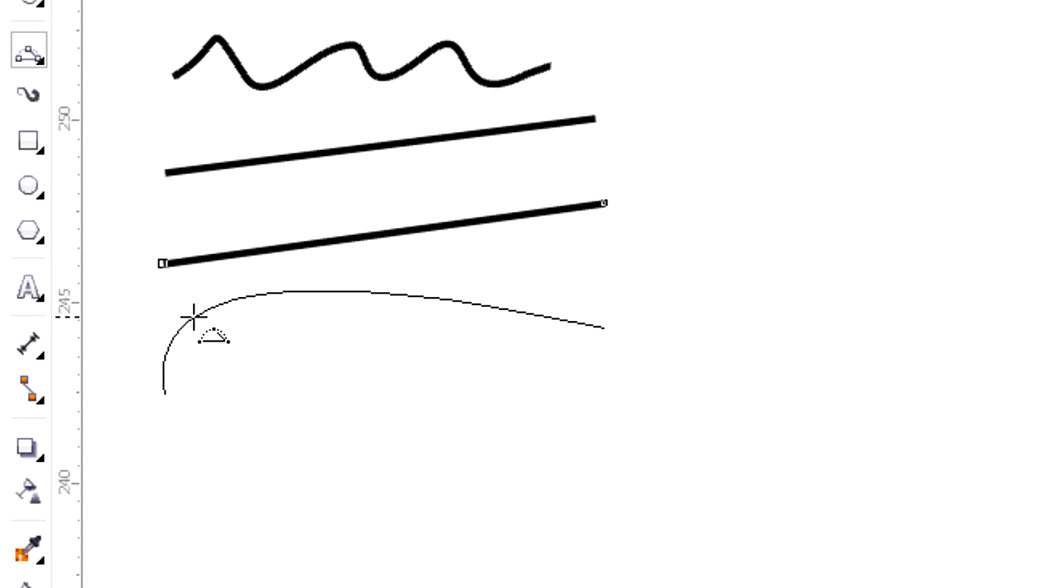
pyautogui.click(194, 316)
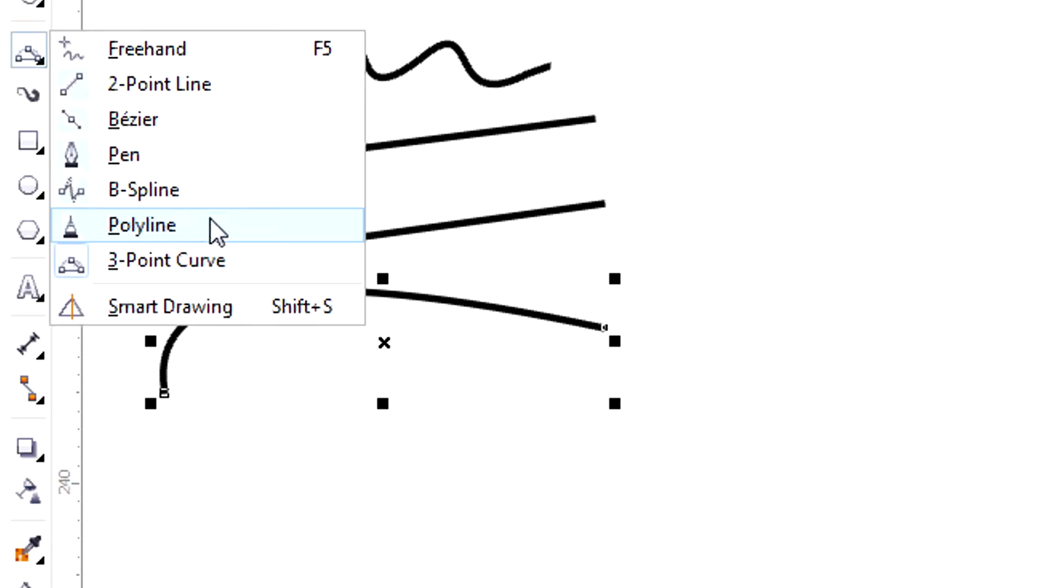
# Draw a zigzag polyline through five points along the bottom of the page.
pyautogui.click(212, 234)
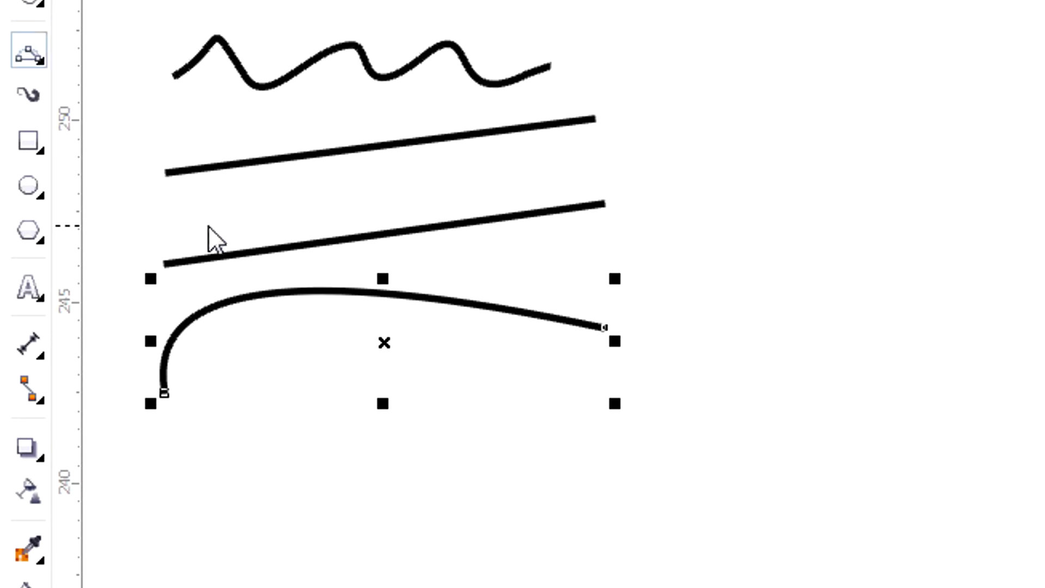
pyautogui.click(150, 524)
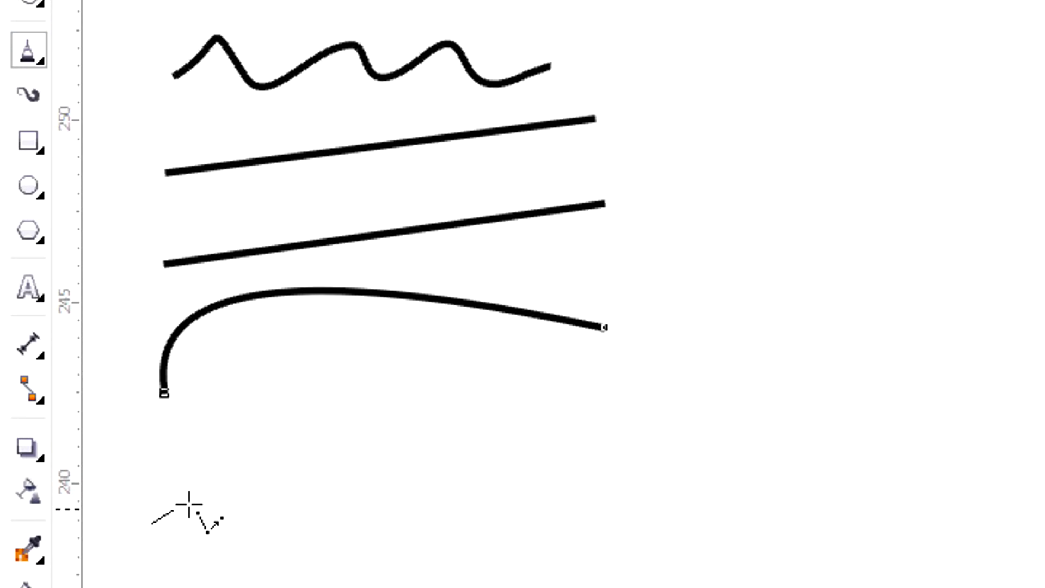
pyautogui.click(272, 444)
pyautogui.click(397, 516)
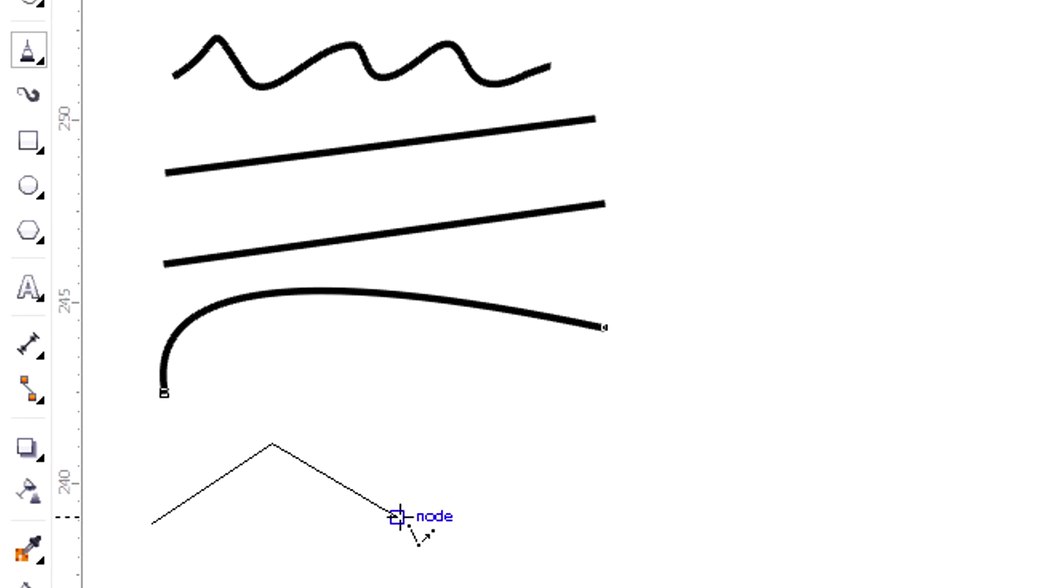
pyautogui.click(545, 430)
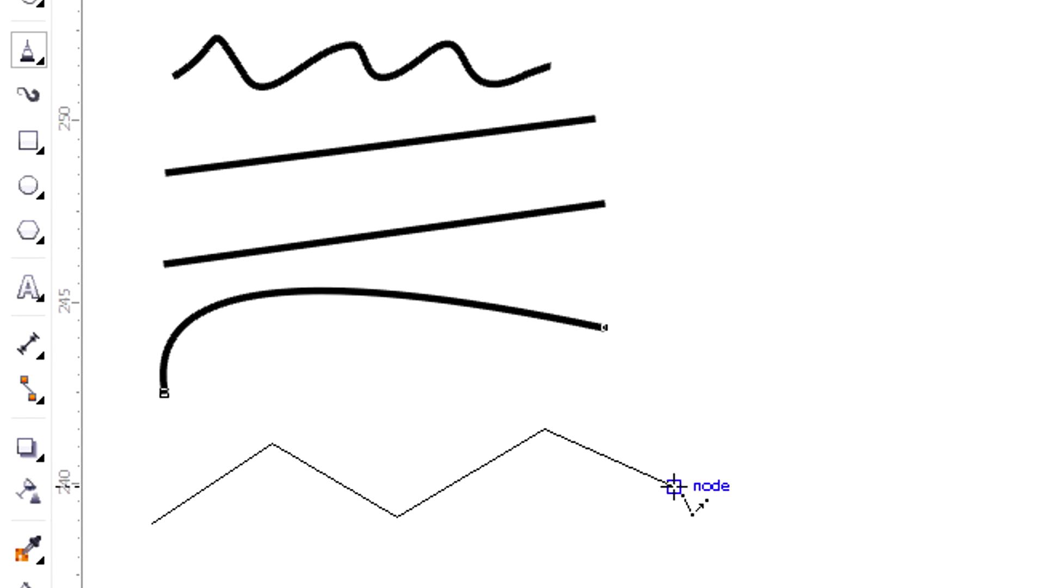
pyautogui.doubleClick(674, 486)
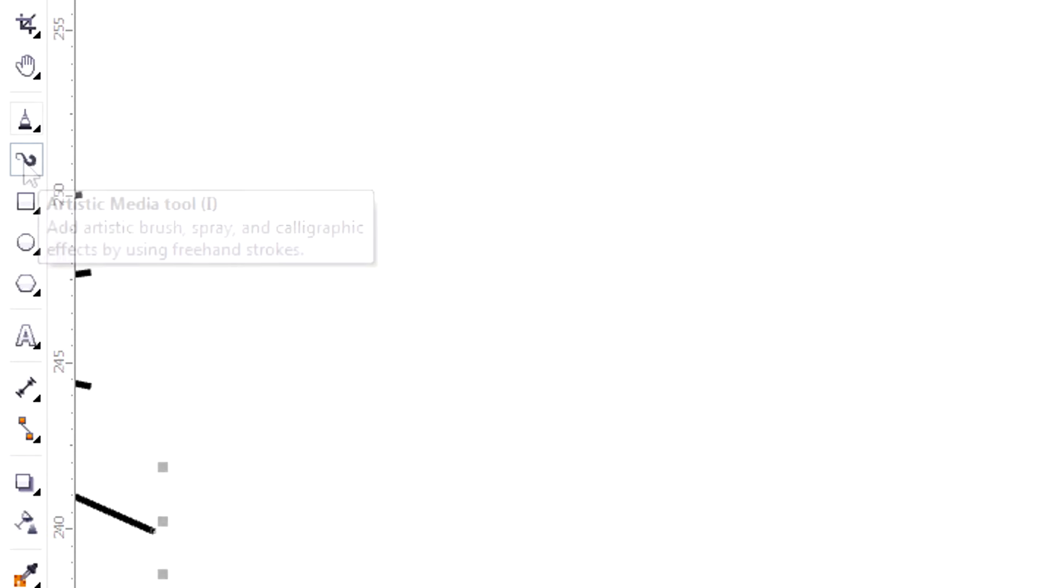
# Paint a spiral and a wavy brush stroke, then draw a rectangle below the spiral.
pyautogui.moveTo(409, 216)
pyautogui.mouseDown()
pyautogui.moveTo(510, 216)
pyautogui.moveTo(279, 286)
pyautogui.mouseUp()
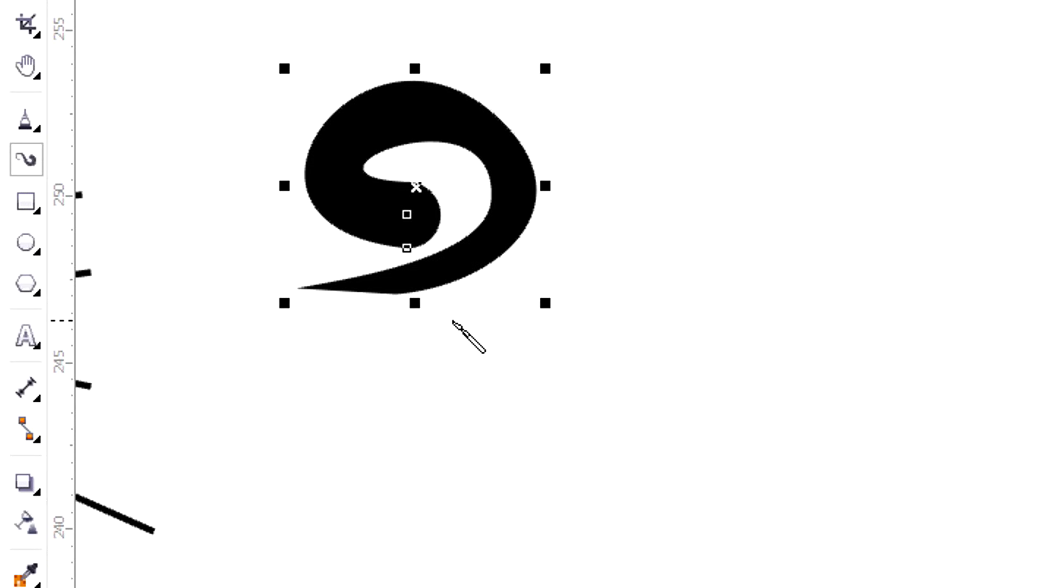
pyautogui.moveTo(634, 256); pyautogui.dragTo(986, 206)
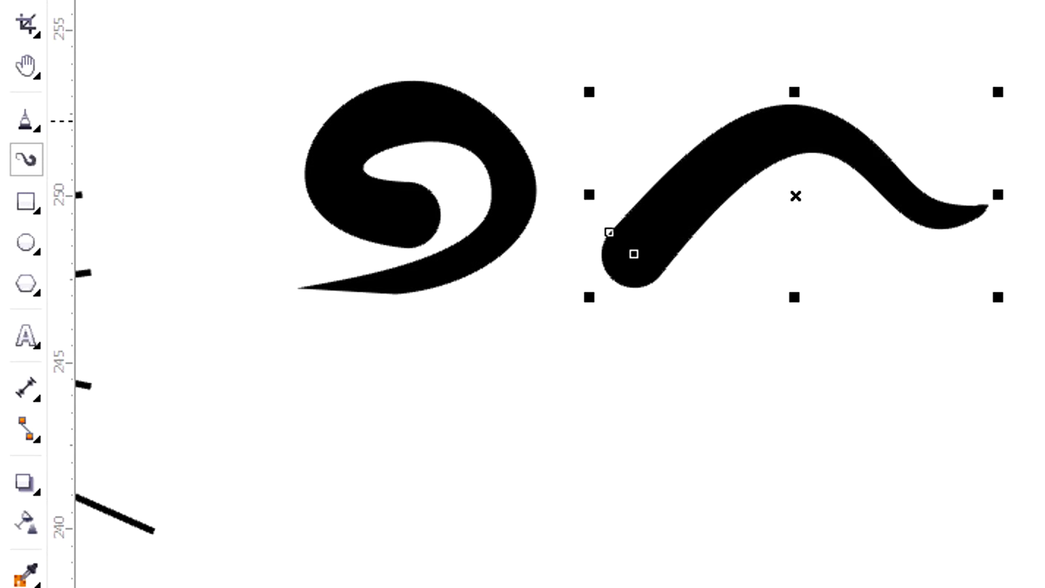
pyautogui.click(21, 217)
pyautogui.moveTo(286, 346); pyautogui.dragTo(497, 450)
pyautogui.moveTo(497, 450); pyautogui.dragTo(506, 453)
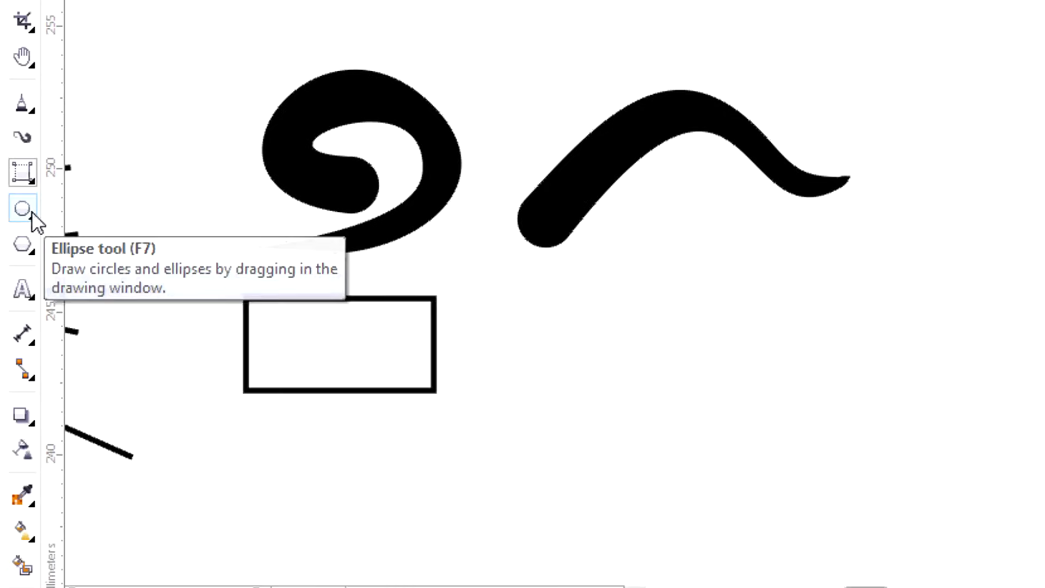
# Draw an ellipse beside the rectangle and a pentagon below it.
pyautogui.click(32, 211)
pyautogui.moveTo(544, 362); pyautogui.dragTo(728, 264)
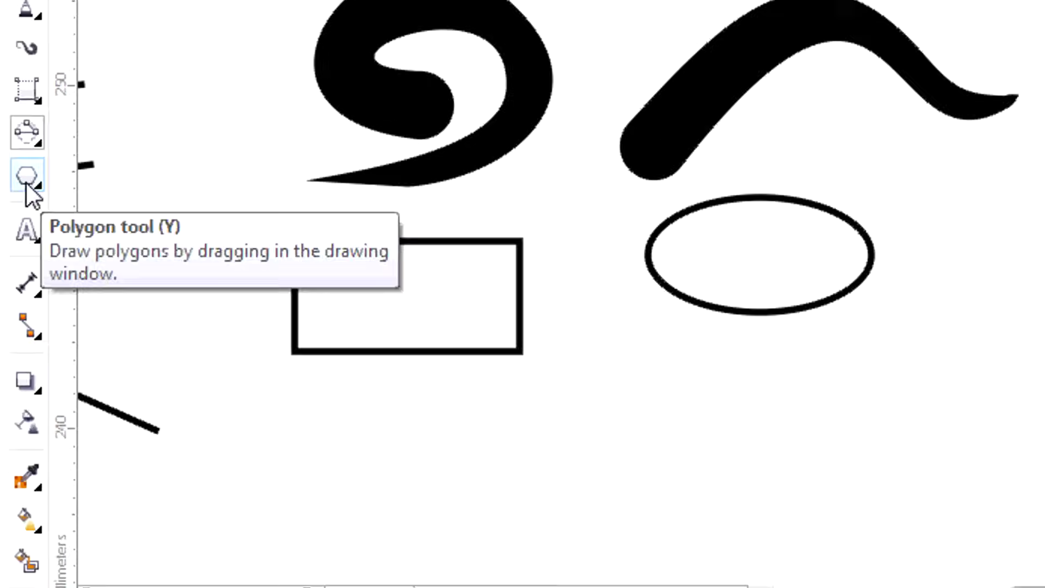
pyautogui.click(26, 182)
pyautogui.moveTo(321, 515); pyautogui.dragTo(475, 374)
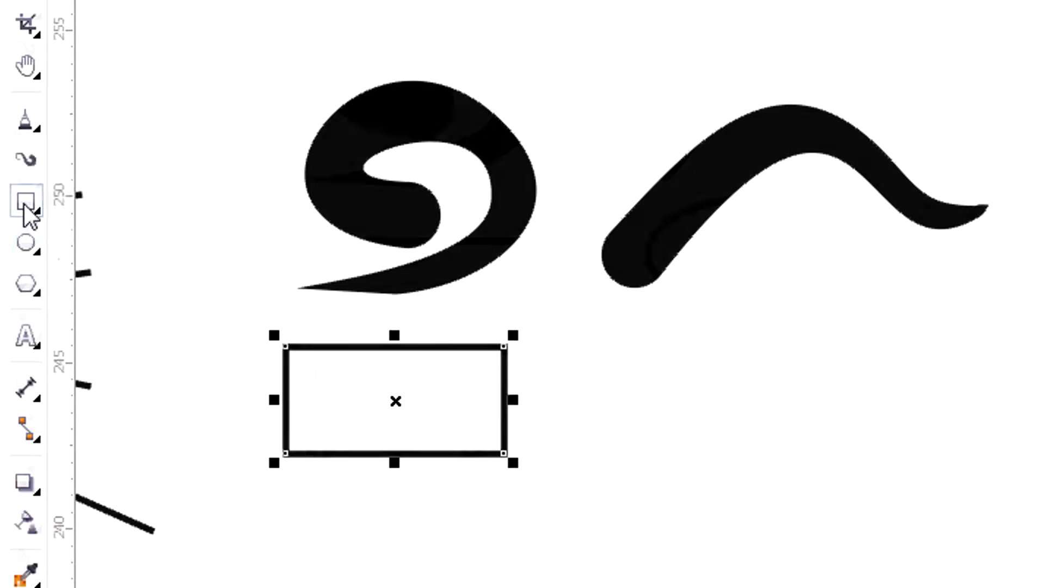
# Draw a second rectangle on the right using the 3-Point Rectangle tool.
pyautogui.click(37, 209)
pyautogui.click(163, 232)
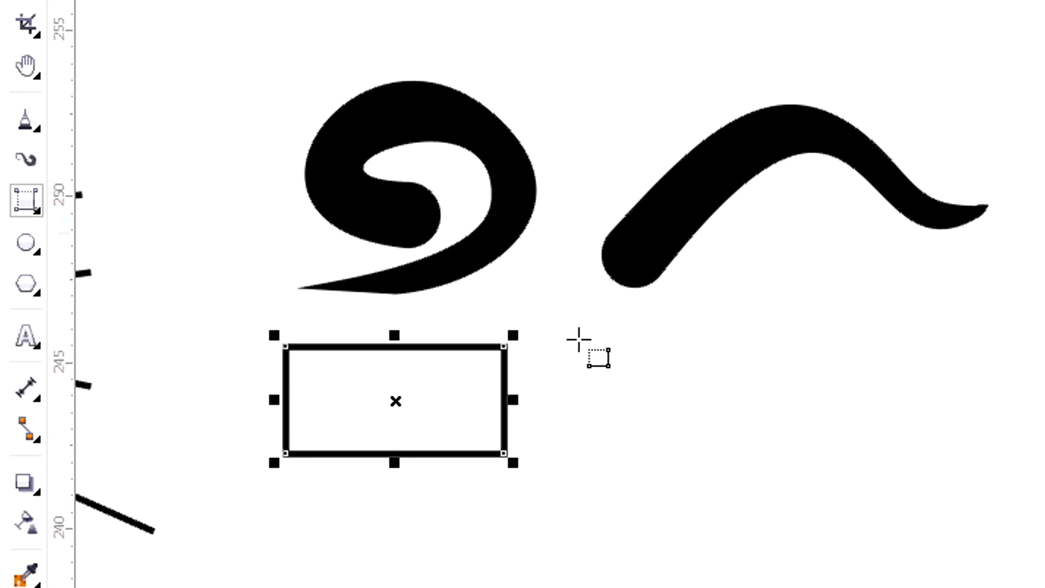
pyautogui.moveTo(634, 350); pyautogui.dragTo(937, 347)
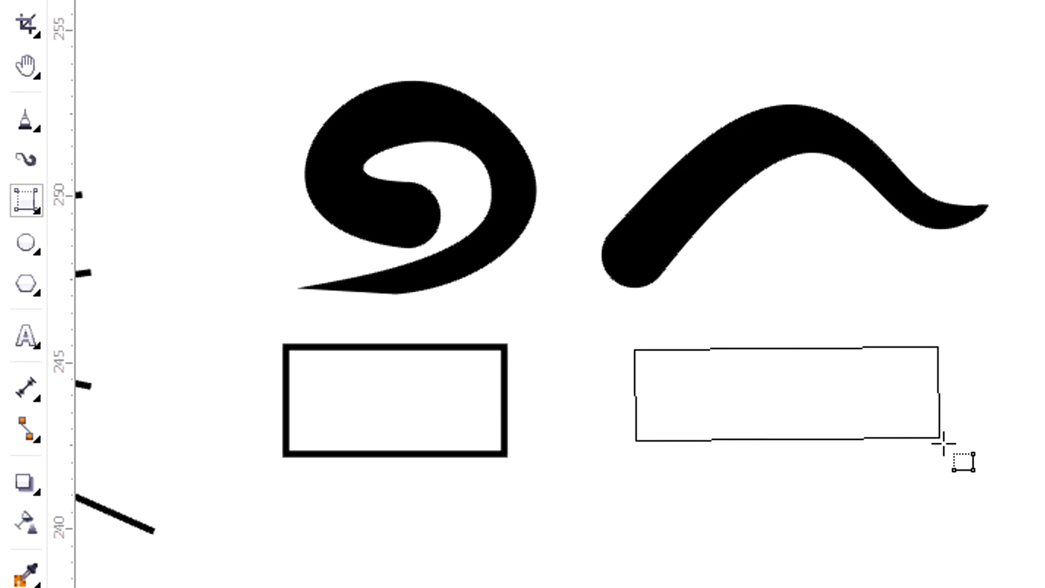
pyautogui.click(944, 462)
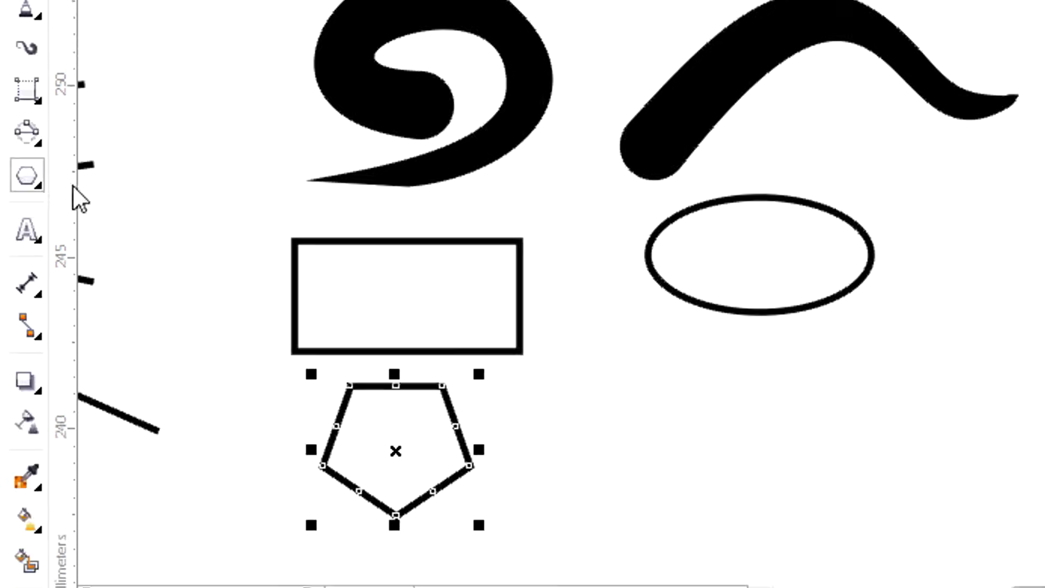
# Draw a right-pointing arrow beside the pentagon, then return to the Pick tool.
pyautogui.click(26, 182)
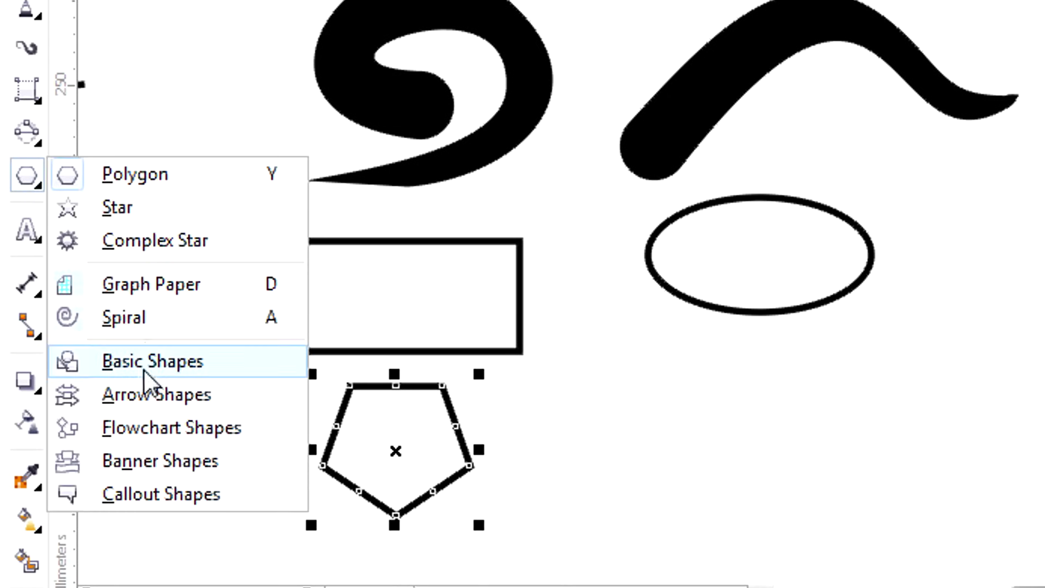
pyautogui.click(152, 398)
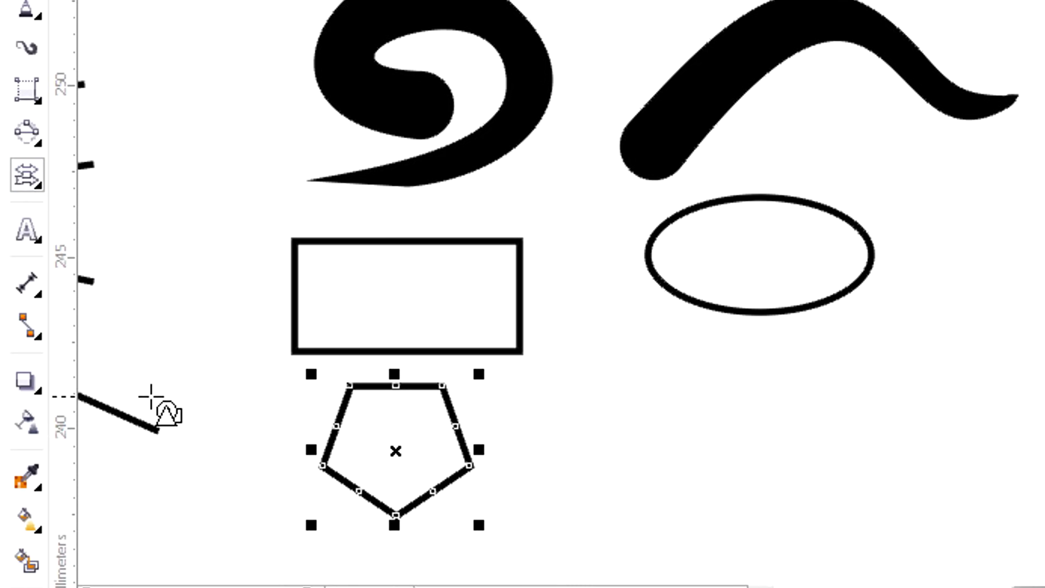
pyautogui.moveTo(604, 384); pyautogui.dragTo(952, 449)
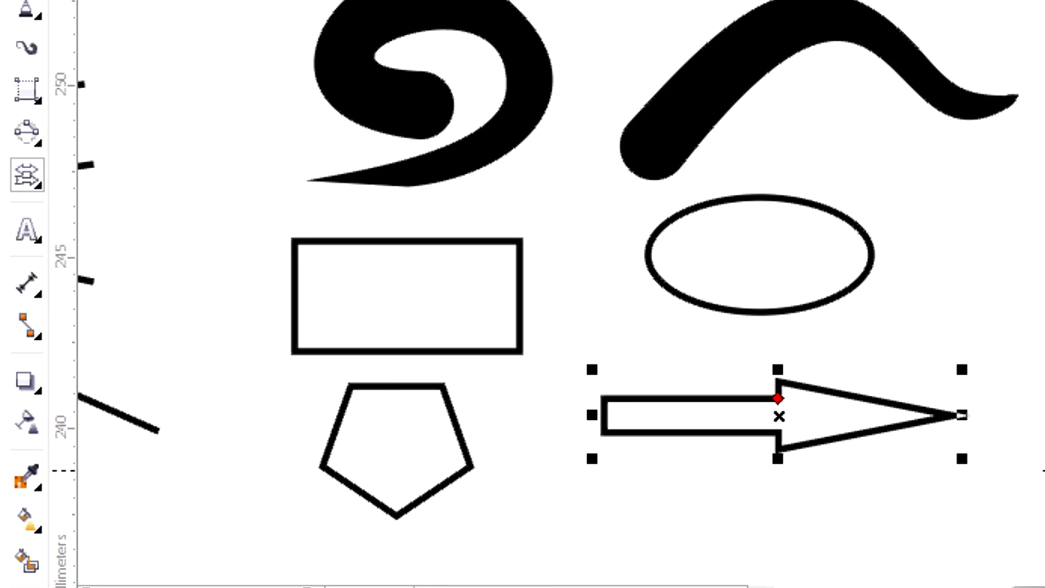
pyautogui.press('space')
pyautogui.press('Escape')
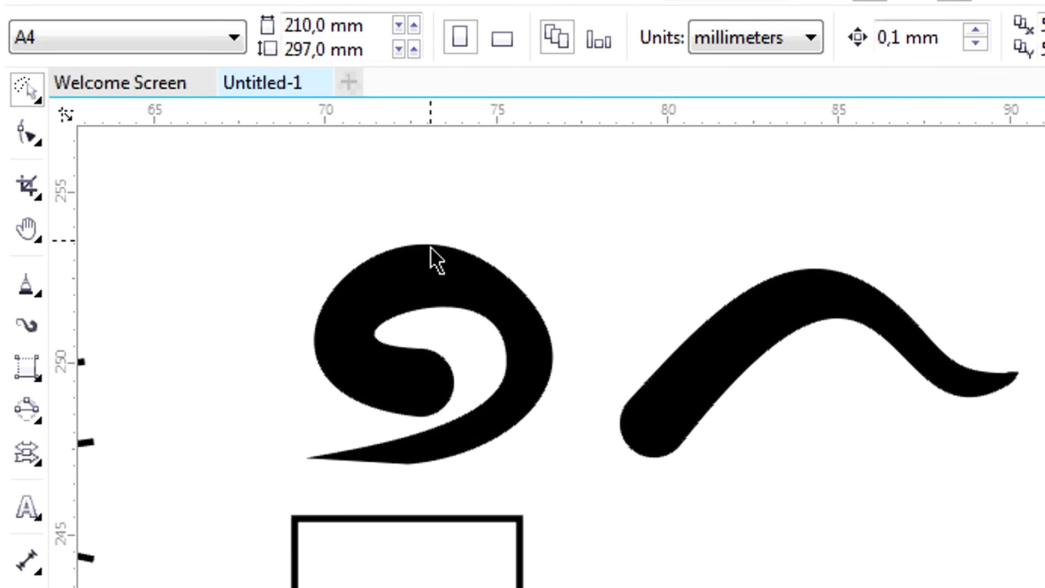
# Give the spiral stroke a different brush preset shape.
pyautogui.click(456, 321)
pyautogui.click(713, 327)
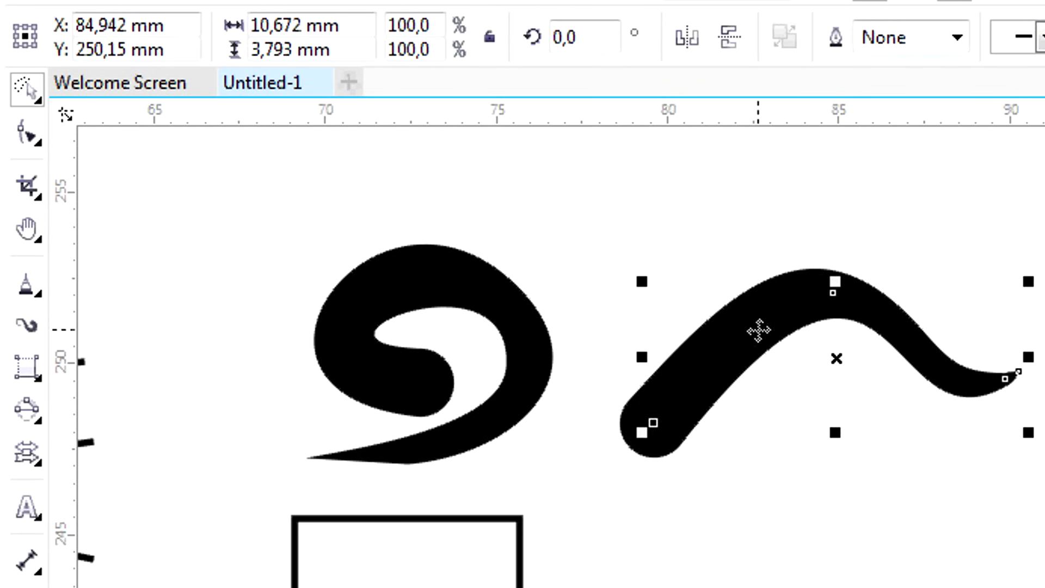
pyautogui.press('i')
pyautogui.click(345, 322)
pyautogui.click(391, 37)
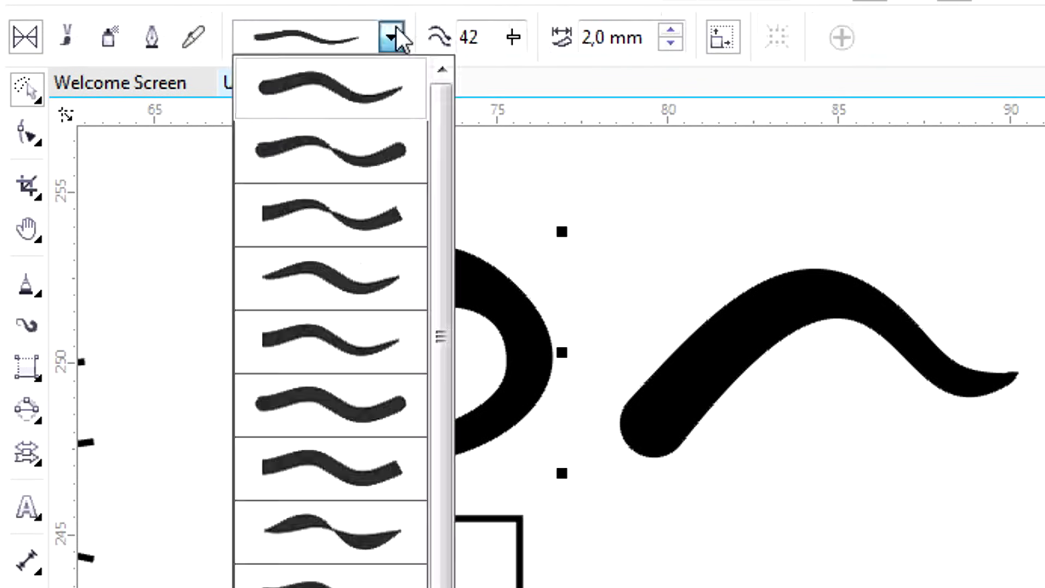
pyautogui.click(388, 299)
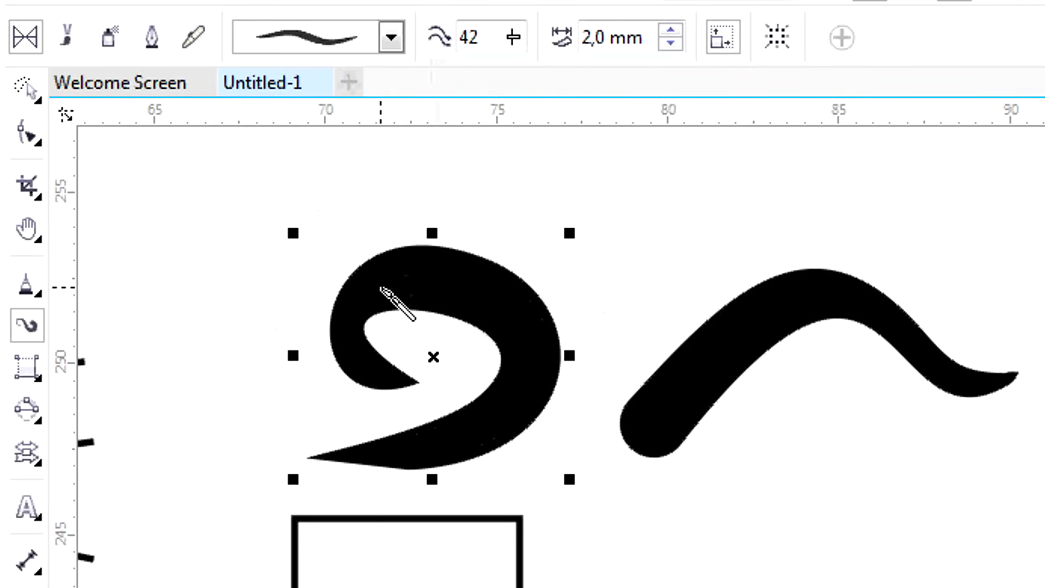
# Spray a dotted leaf trail at upper right, then Brush Strokes sprays across the page.
pyautogui.click(80, 51)
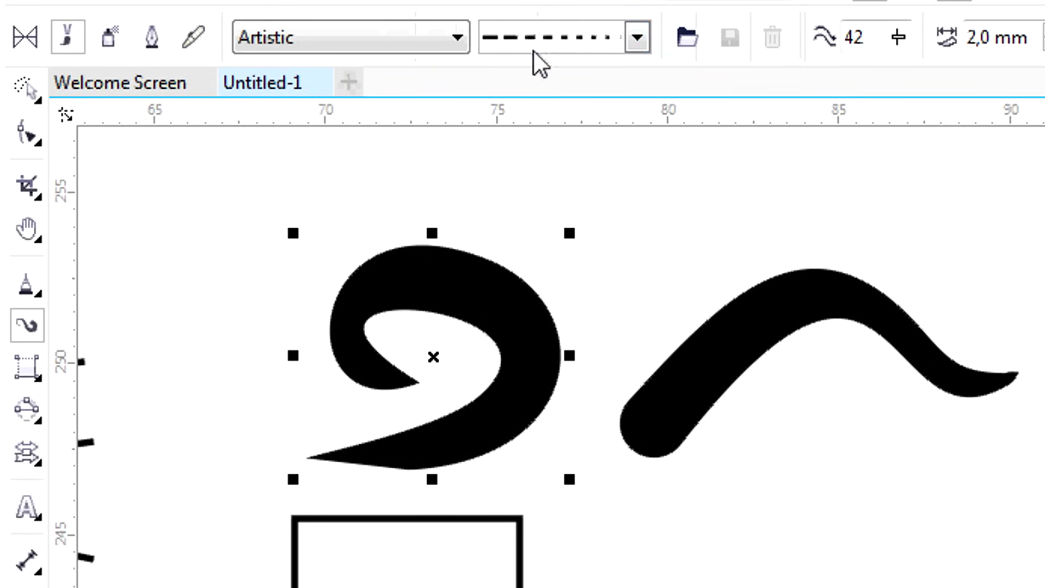
pyautogui.click(647, 33)
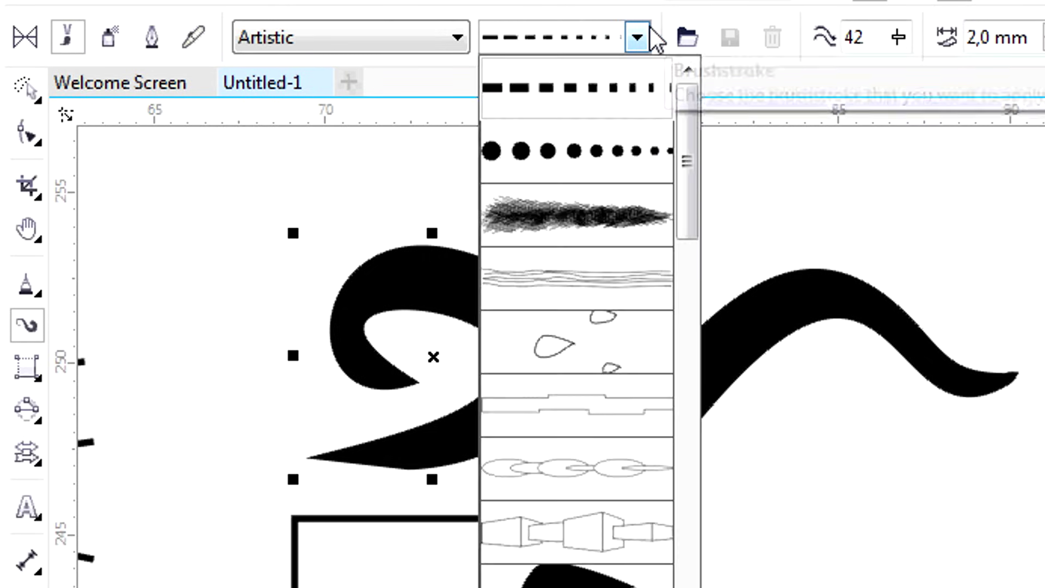
pyautogui.click(643, 163)
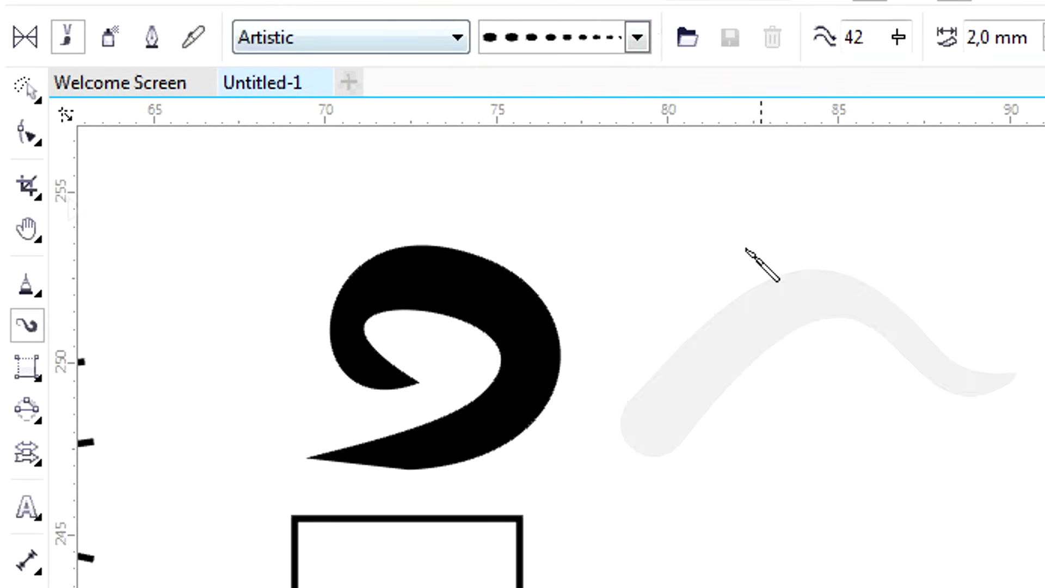
pyautogui.moveTo(691, 261)
pyautogui.mouseDown()
pyautogui.moveTo(808, 221)
pyautogui.moveTo(890, 272)
pyautogui.mouseUp()
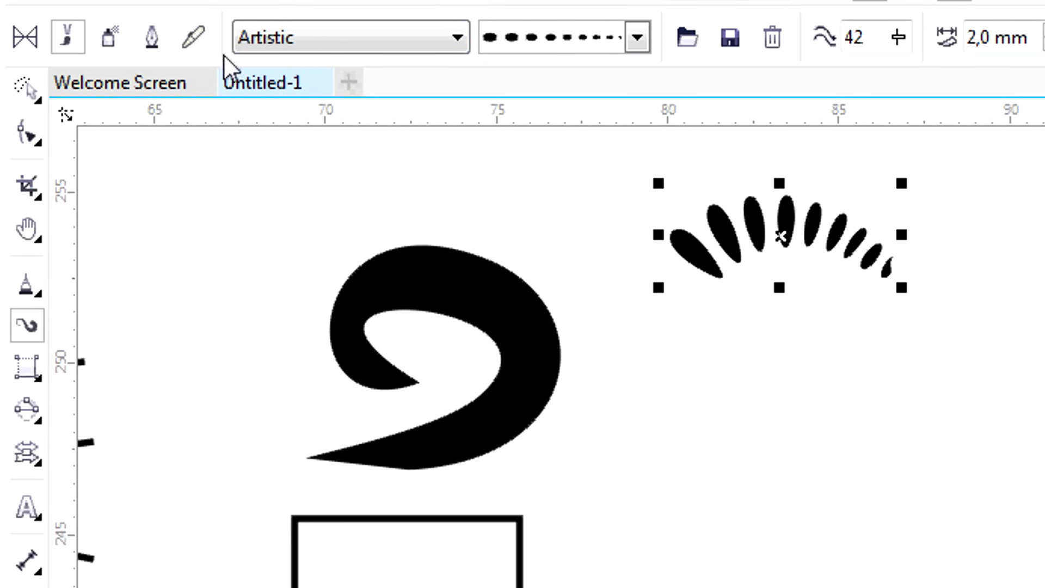
pyautogui.click(112, 43)
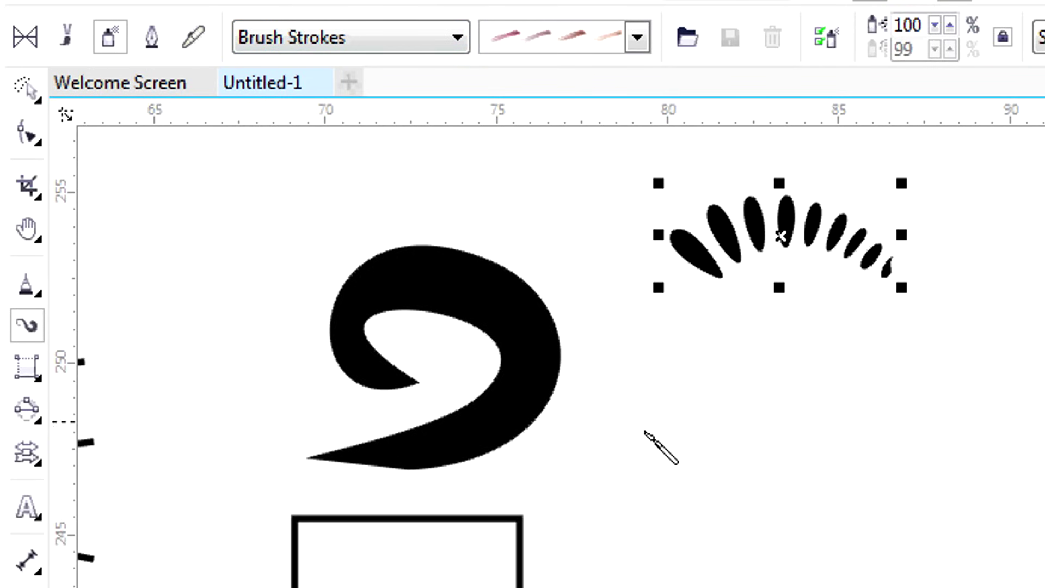
pyautogui.moveTo(644, 432)
pyautogui.mouseDown()
pyautogui.moveTo(767, 416)
pyautogui.moveTo(1039, 321)
pyautogui.mouseUp()
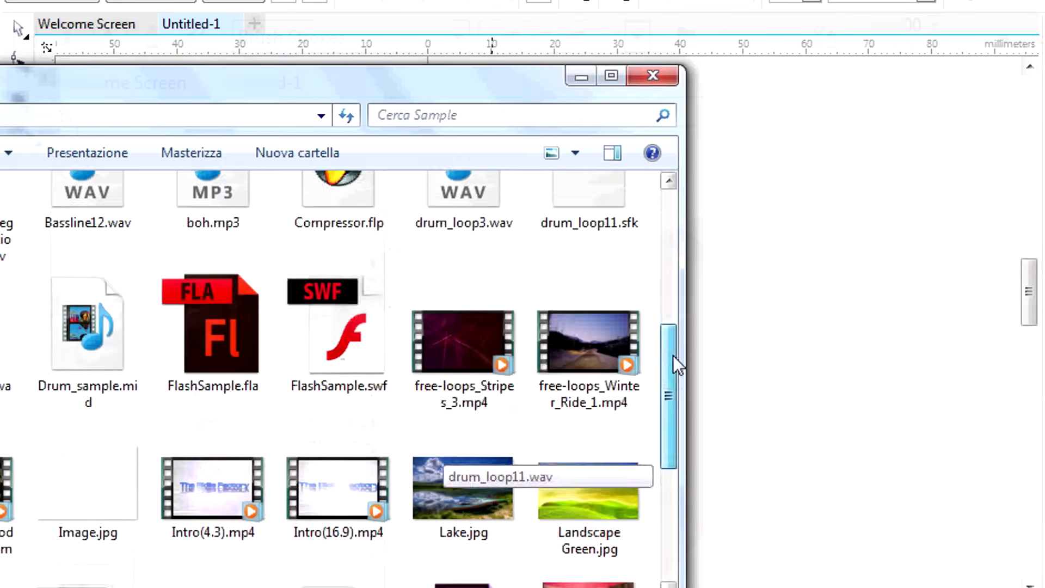
# Drag Landscape Green.jpg from the Sample folder onto the CorelDRAW drawing.
pyautogui.click(582, 498)
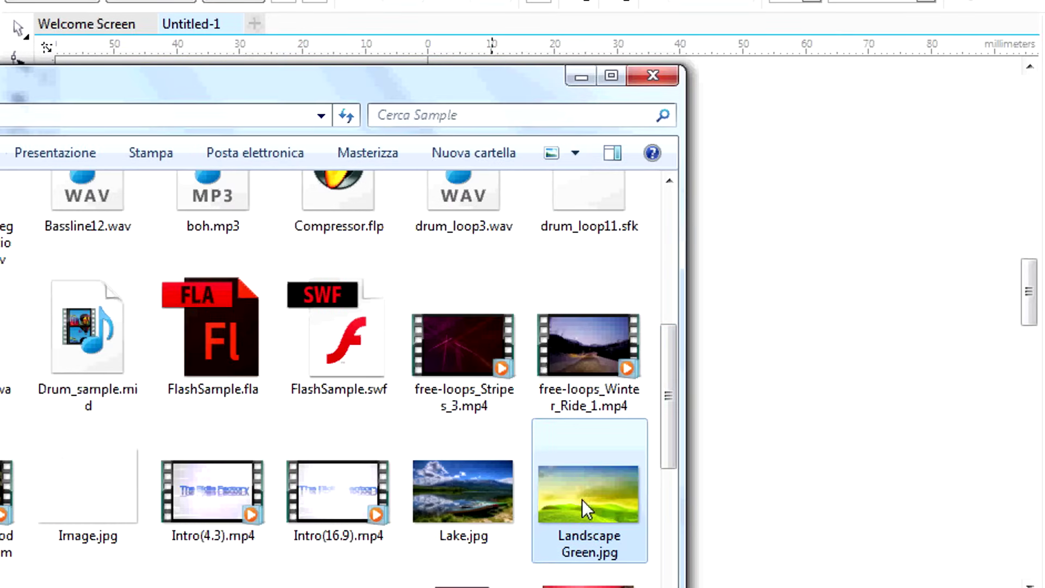
pyautogui.moveTo(578, 504); pyautogui.dragTo(742, 303)
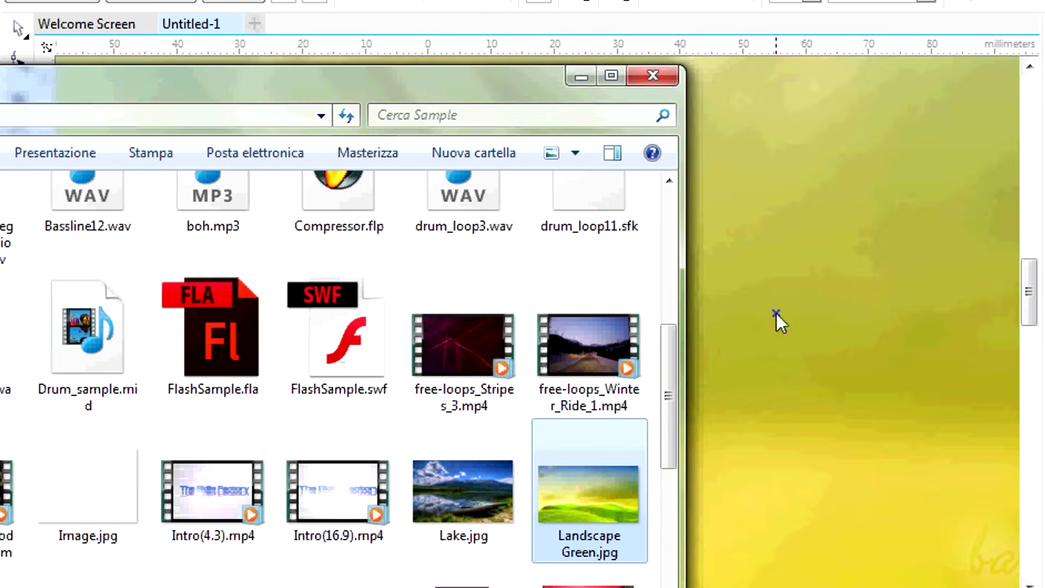
# Shrink the landscape photo to about 173.7 × 97.7 mm and place it on the page's left edge.
pyautogui.click(580, 76)
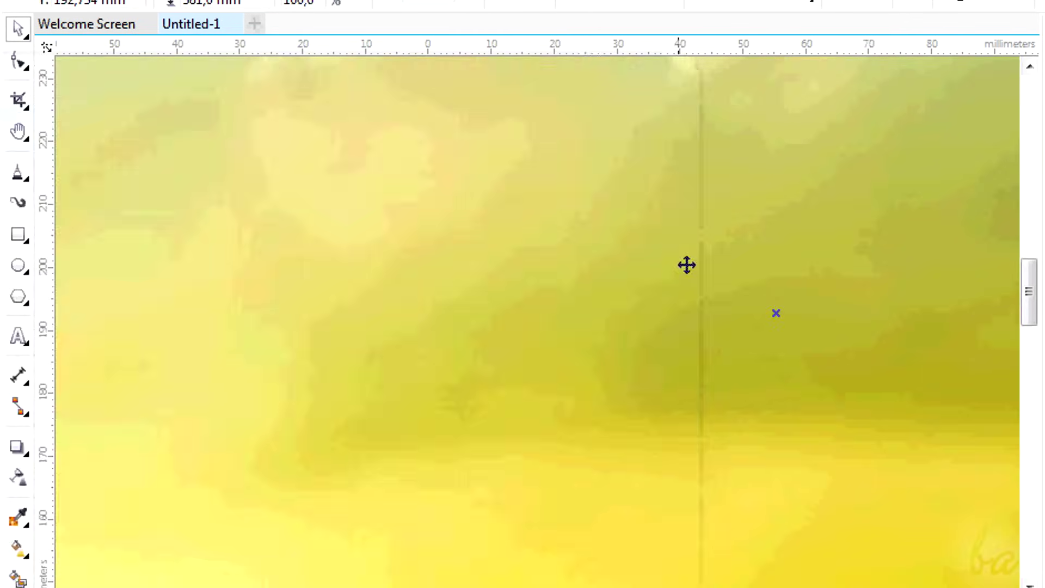
pyautogui.scroll(-4, 708, 286)
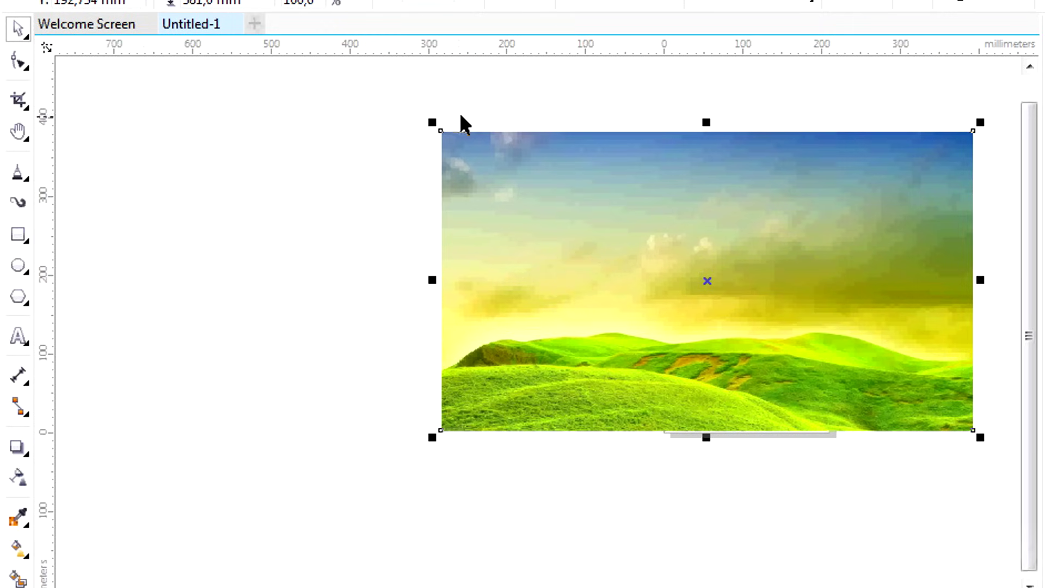
pyautogui.moveTo(431, 119); pyautogui.dragTo(740, 299)
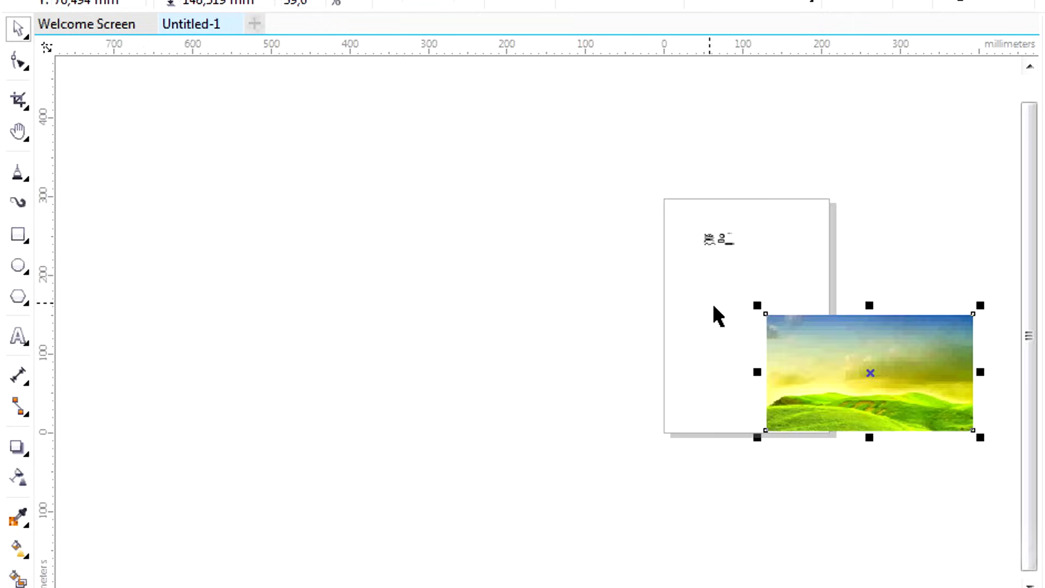
pyautogui.moveTo(841, 367); pyautogui.dragTo(737, 343)
pyautogui.scroll(2, 798, 328)
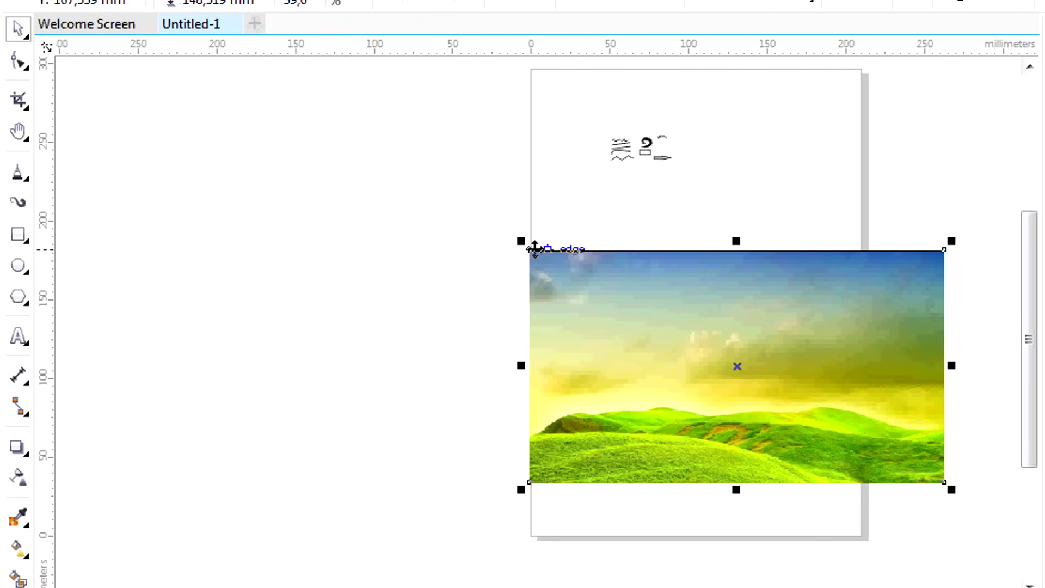
pyautogui.moveTo(532, 247); pyautogui.dragTo(664, 320)
pyautogui.moveTo(743, 370); pyautogui.dragTo(678, 291)
pyautogui.scroll(2, 800, 308)
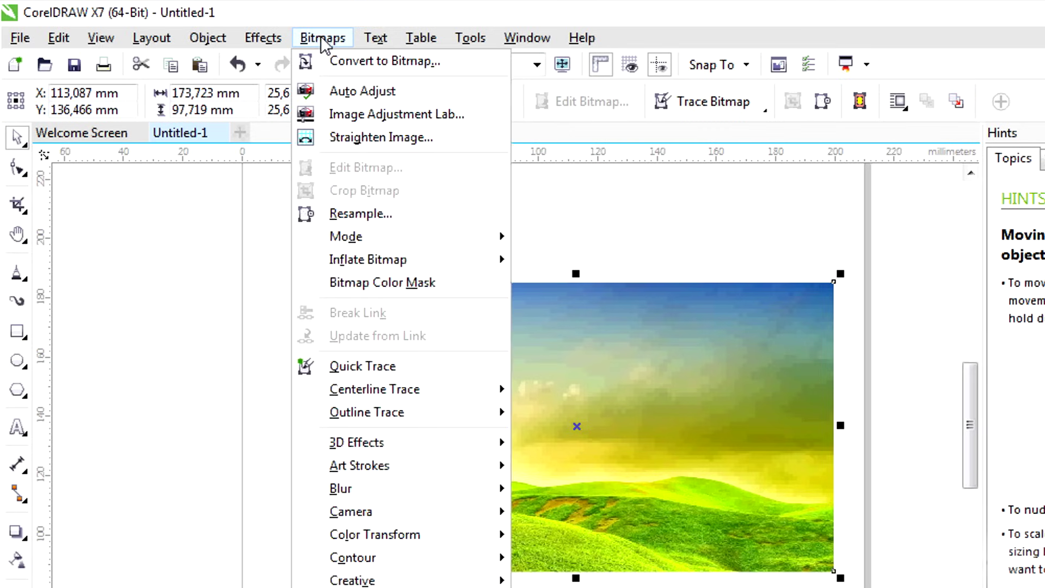
pyautogui.click(355, 118)
pyautogui.moveTo(861, 112); pyautogui.dragTo(845, 142)
pyautogui.moveTo(861, 210); pyautogui.dragTo(875, 238)
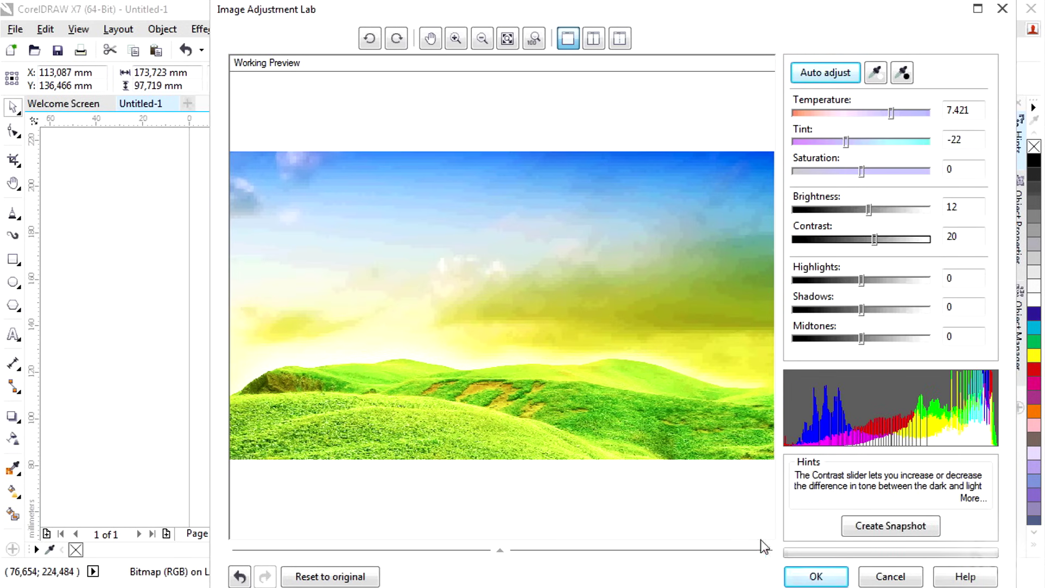
pyautogui.click(804, 578)
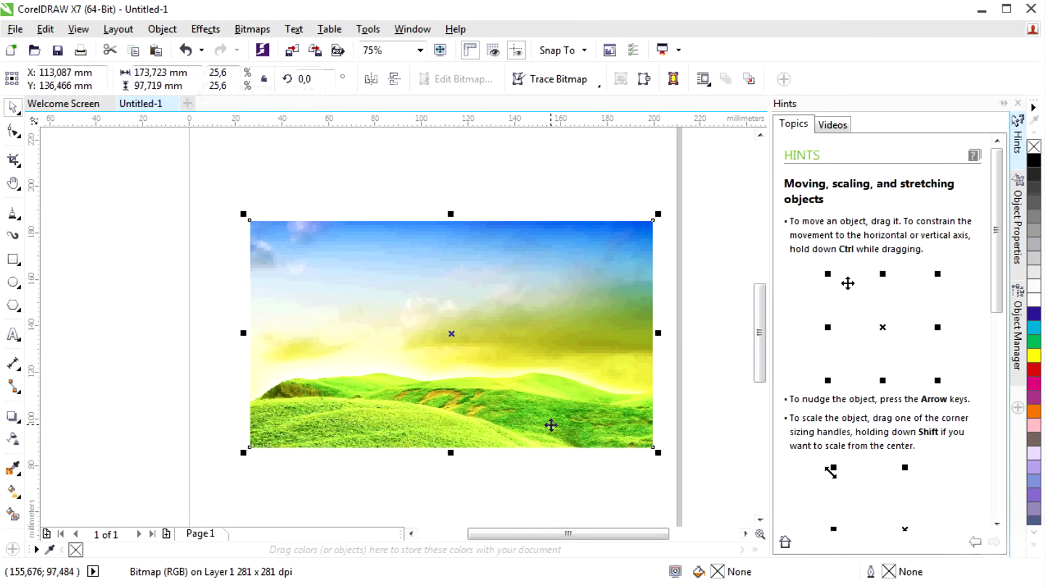
pyautogui.hotkey('ctrl', 'z')
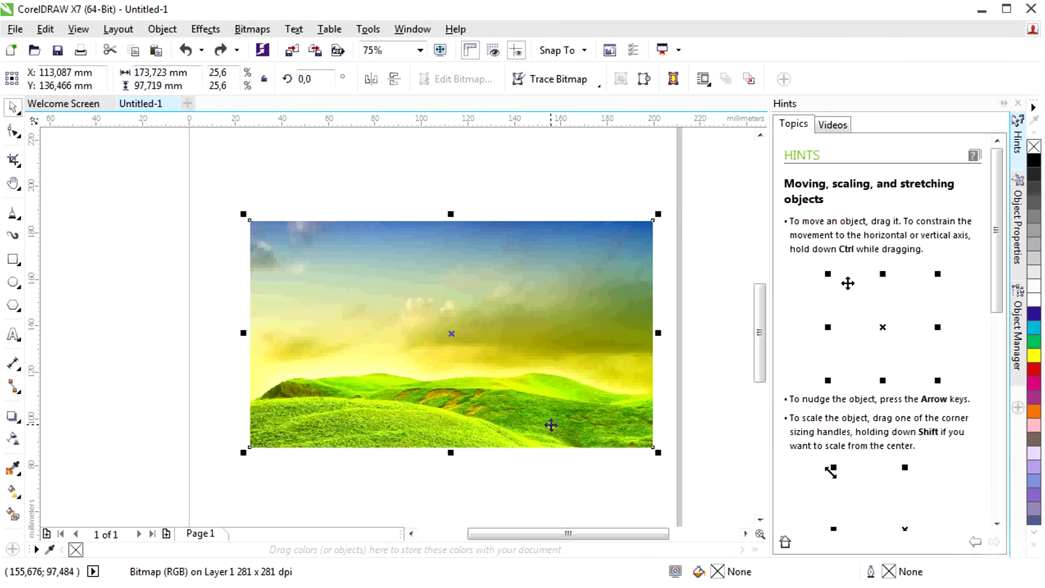
# Apply a white elliptical Vignette to the photo with offset 136 and fade 20.
pyautogui.click(252, 29)
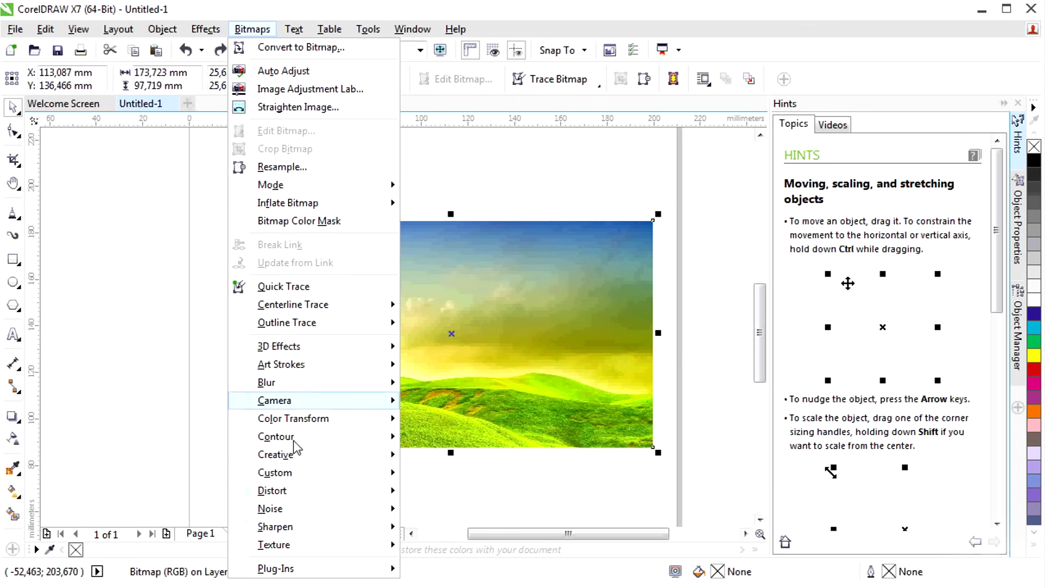
pyautogui.click(452, 558)
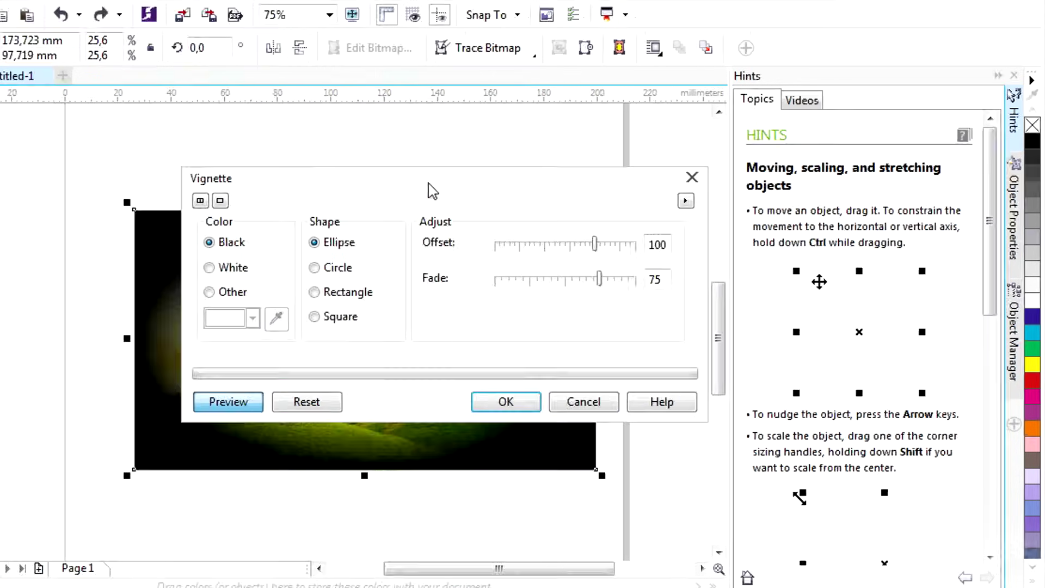
pyautogui.moveTo(430, 190); pyautogui.dragTo(769, 217)
pyautogui.click(512, 305)
pyautogui.moveTo(920, 271); pyautogui.dragTo(958, 272)
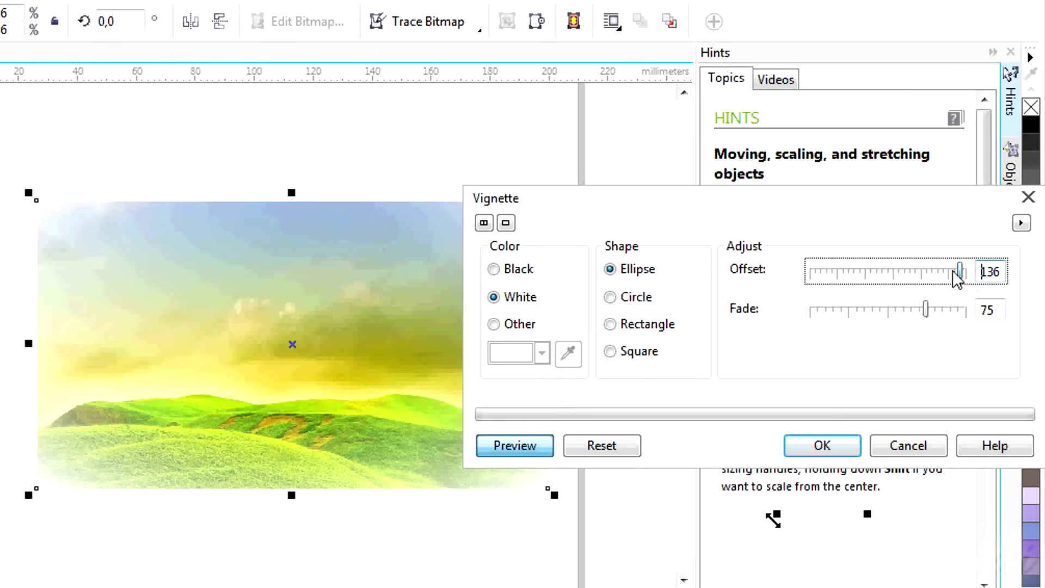
pyautogui.moveTo(925, 309); pyautogui.dragTo(851, 311)
pyautogui.moveTo(746, 201); pyautogui.dragTo(590, 207)
pyautogui.click(666, 453)
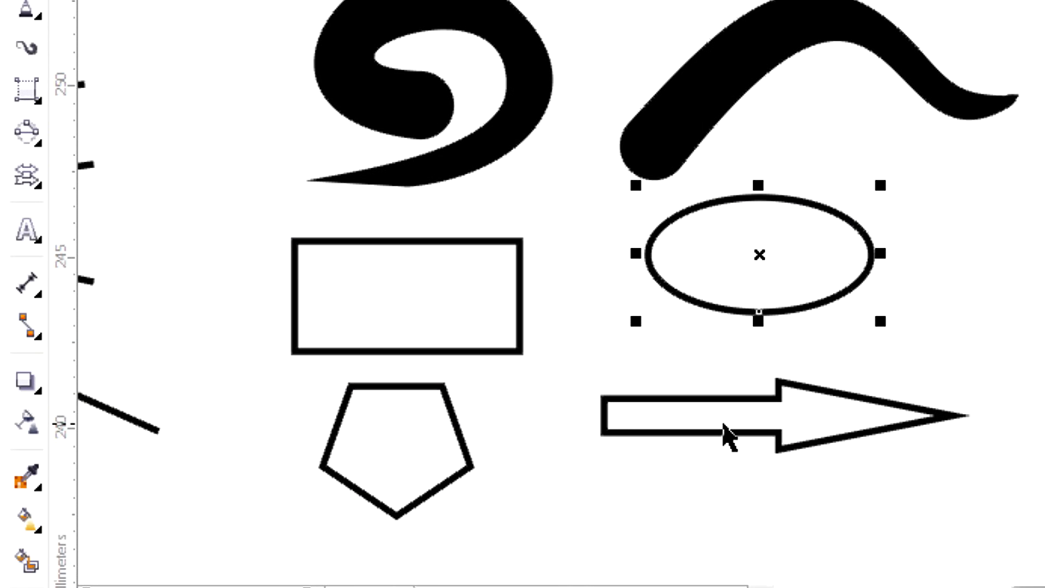
pyautogui.click(724, 433)
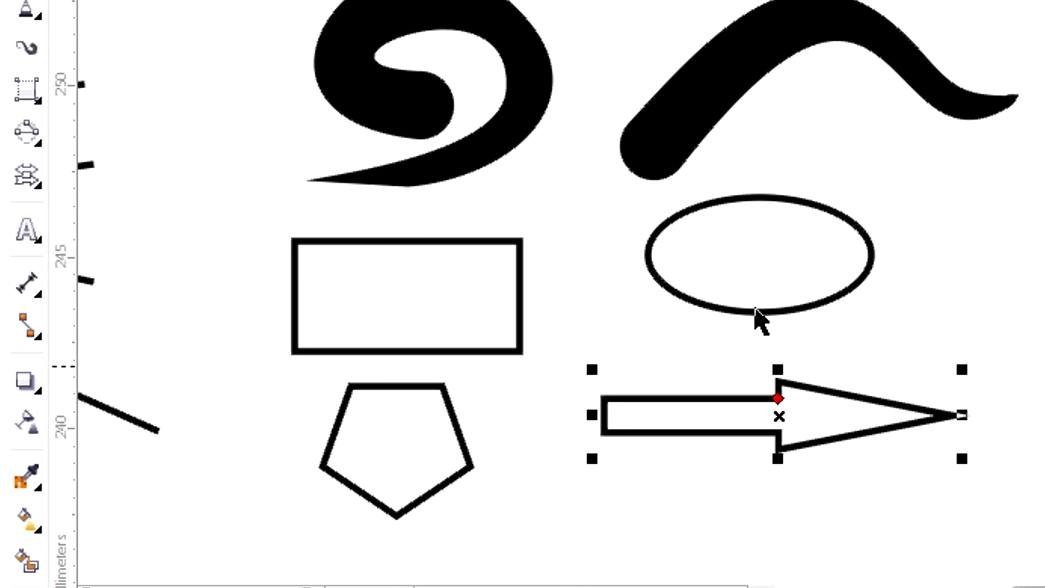
pyautogui.keyDown('shift'); pyautogui.click(758, 315); pyautogui.keyUp('shift')
pyautogui.keyDown('shift'); pyautogui.click(759, 314); pyautogui.keyUp('shift')
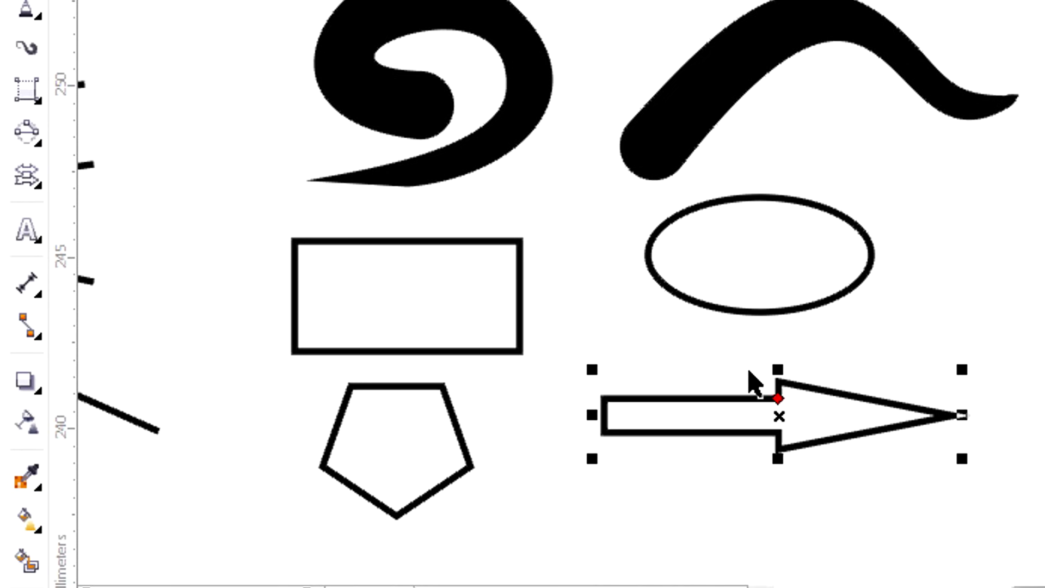
pyautogui.click(447, 419)
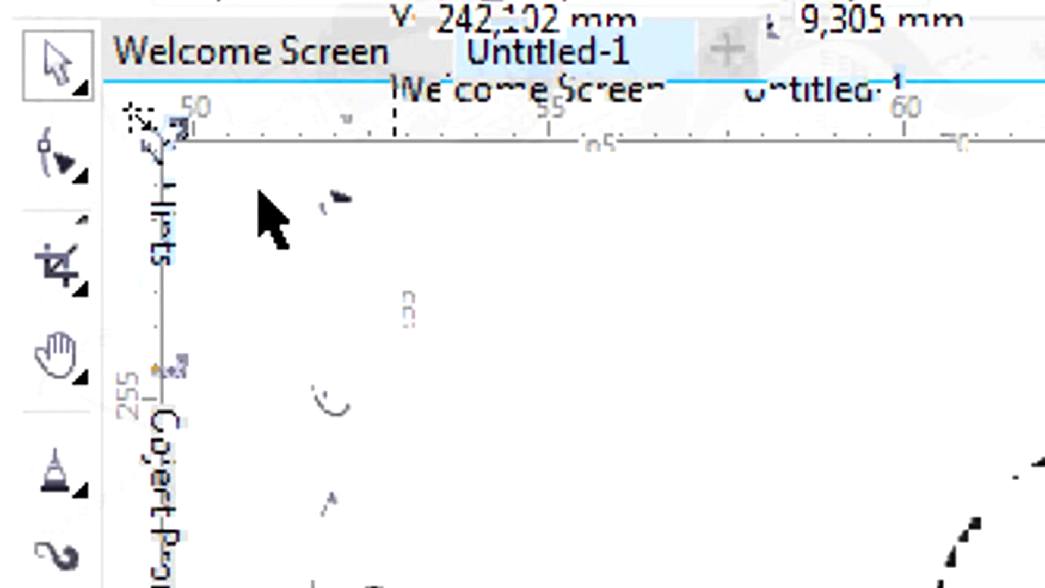
pyautogui.click(52, 90)
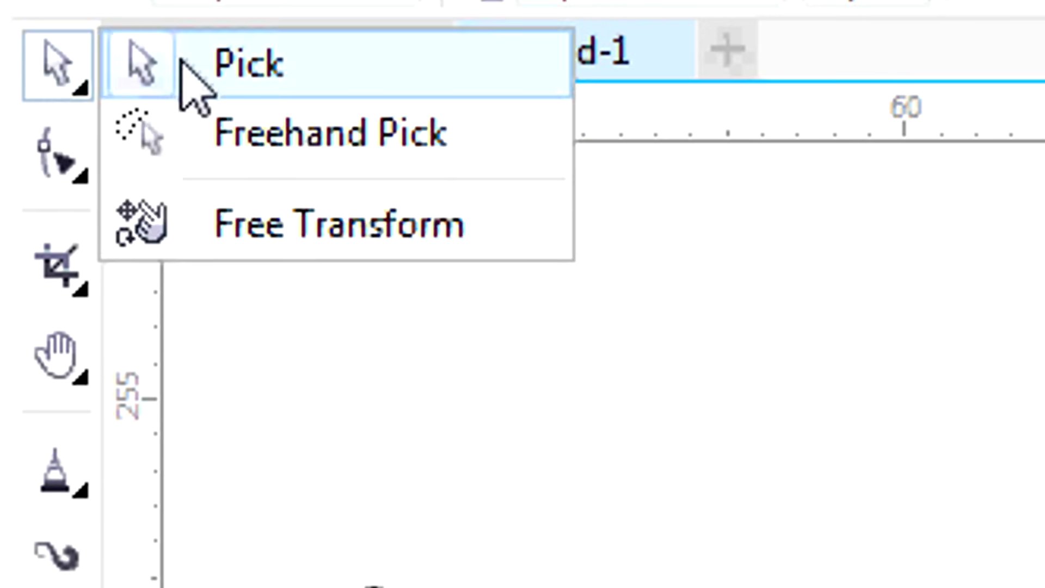
pyautogui.click(228, 60)
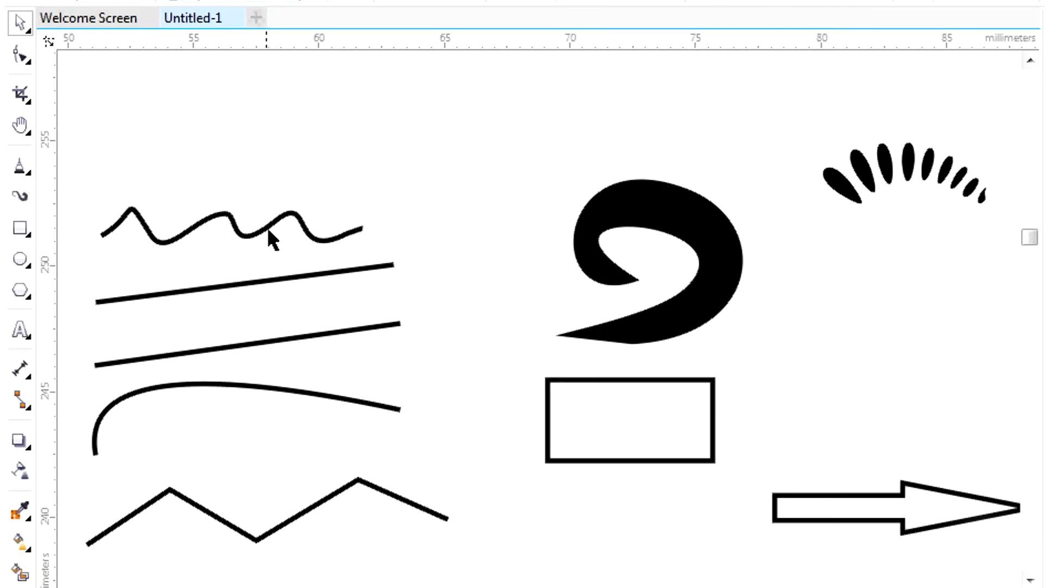
pyautogui.click(266, 227)
pyautogui.click(278, 275)
pyautogui.click(282, 278)
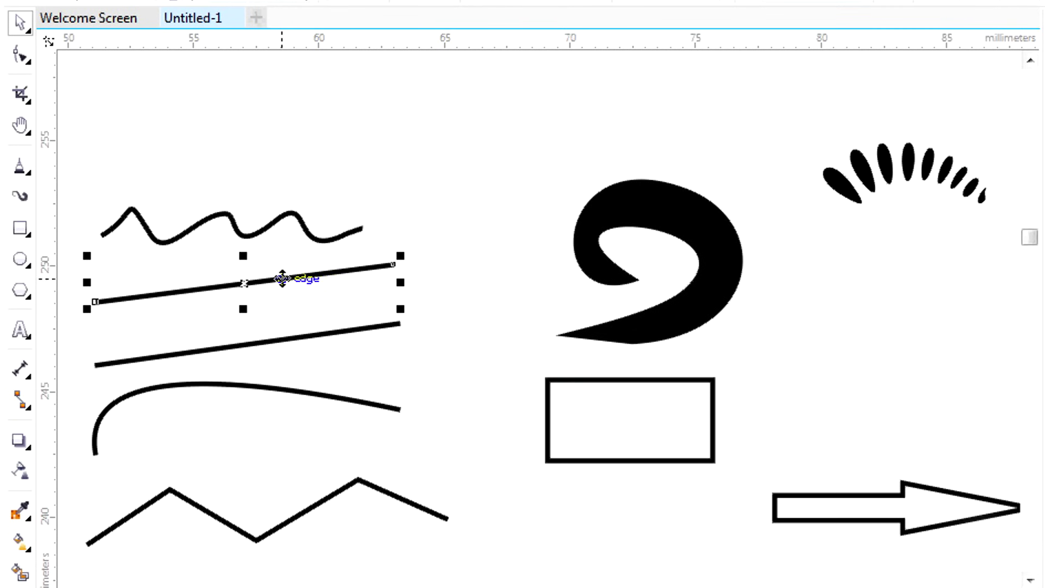
pyautogui.click(292, 338)
pyautogui.click(306, 393)
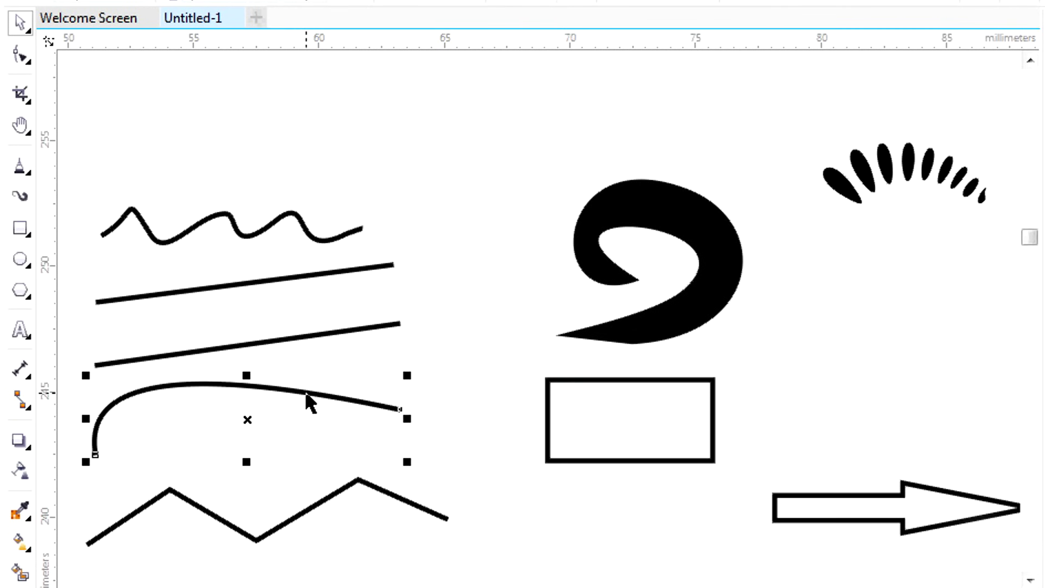
pyautogui.click(341, 490)
pyautogui.click(606, 322)
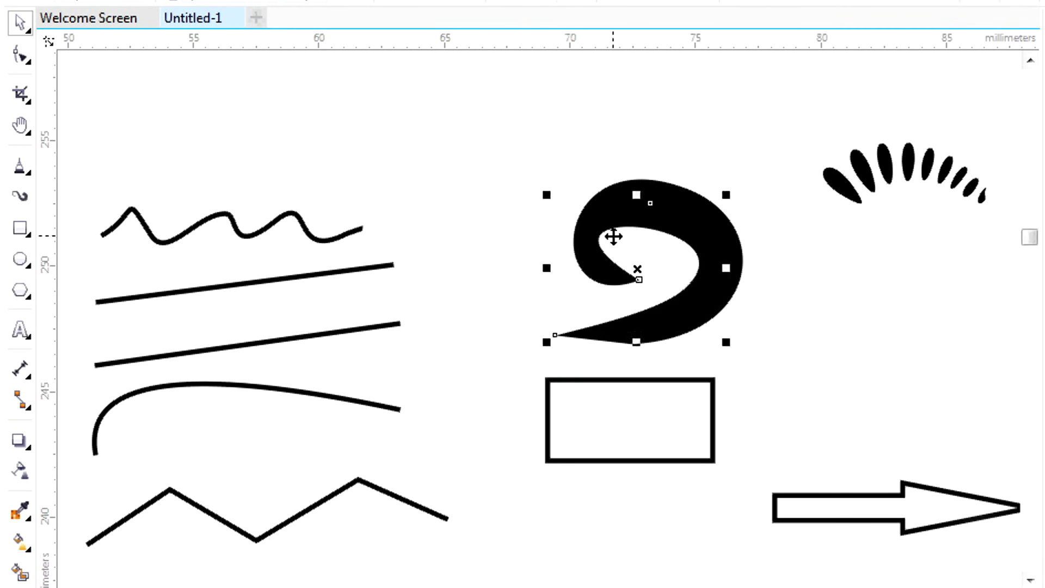
pyautogui.click(283, 216)
pyautogui.keyDown('shift'); pyautogui.click(317, 274); pyautogui.keyUp('shift')
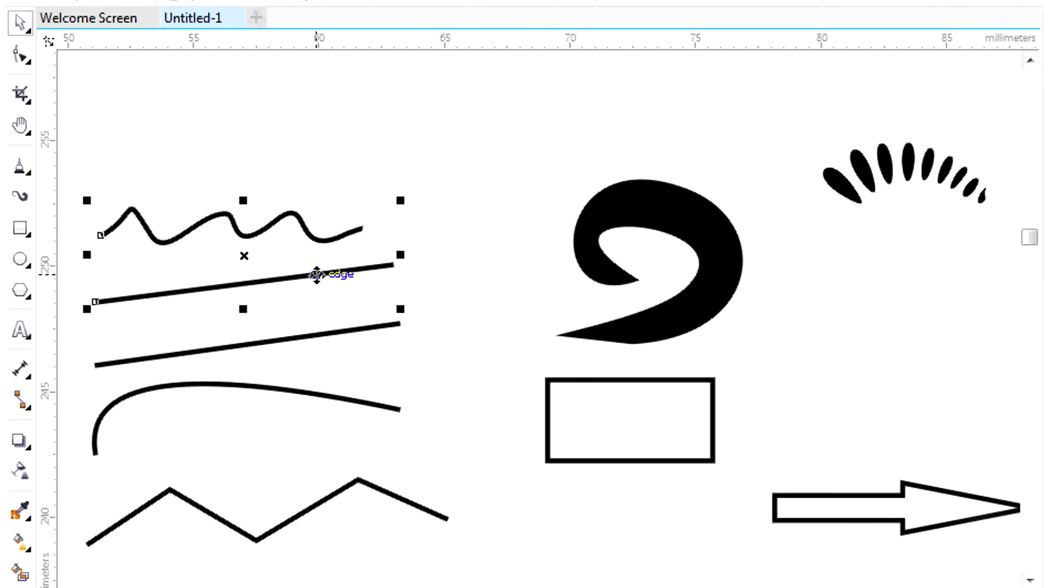
pyautogui.keyDown('shift'); pyautogui.click(323, 328); pyautogui.keyUp('shift')
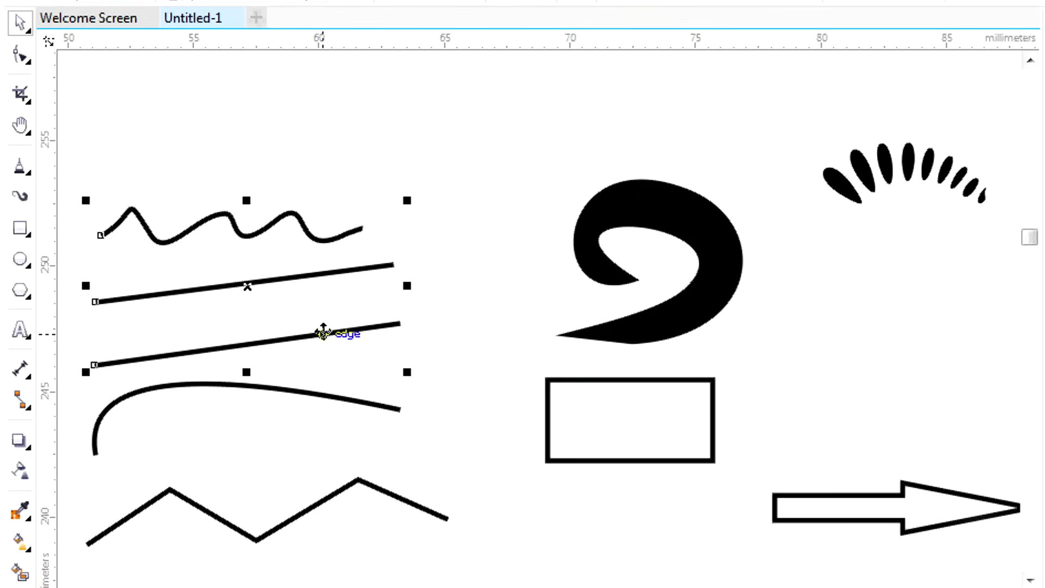
pyautogui.keyDown('shift'); pyautogui.click(318, 394); pyautogui.keyUp('shift')
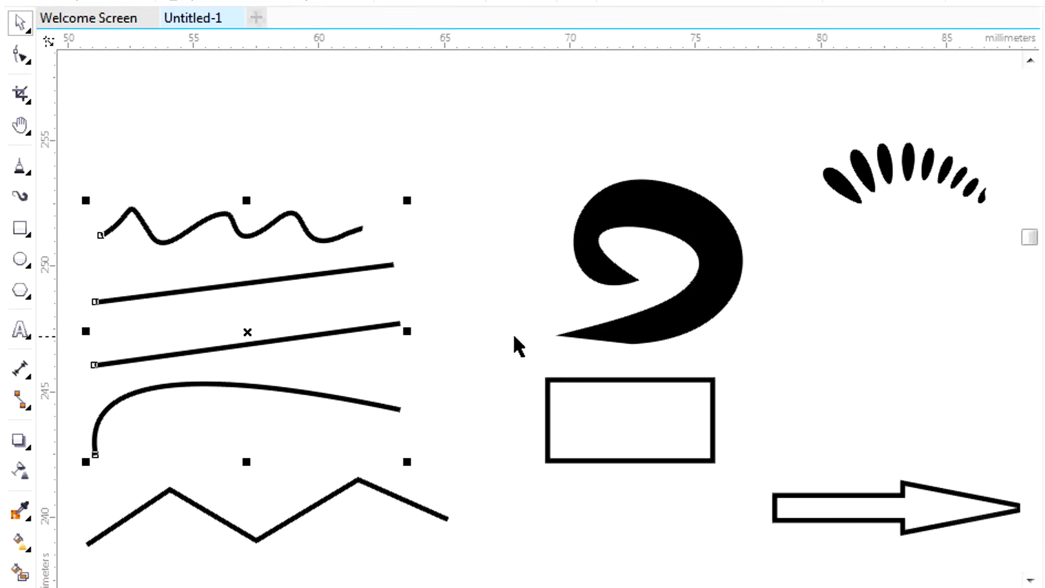
pyautogui.keyDown('shift'); pyautogui.click(669, 300); pyautogui.keyUp('shift')
pyautogui.keyDown('shift'); pyautogui.click(413, 507); pyautogui.keyUp('shift')
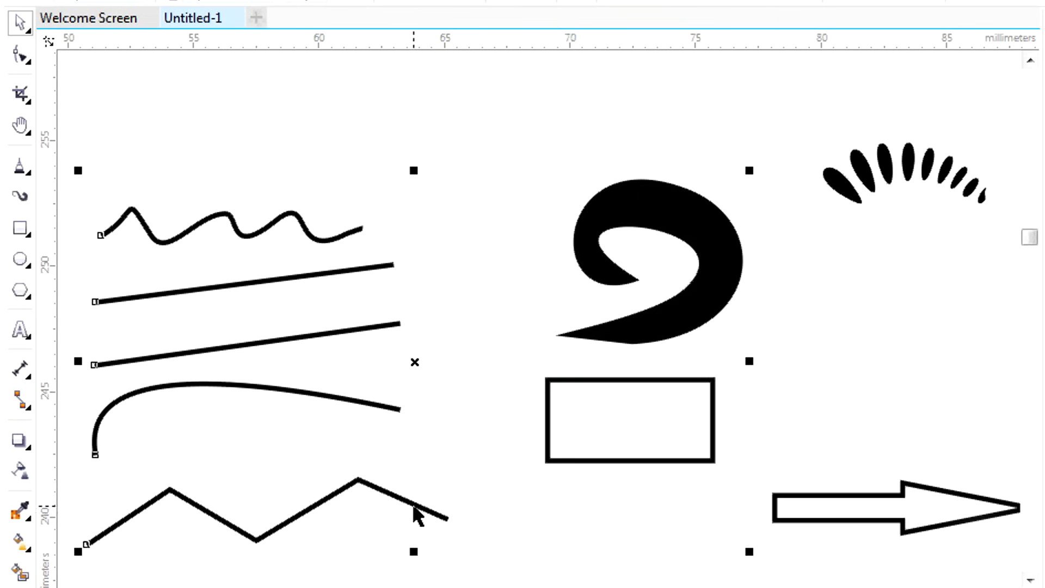
pyautogui.click(550, 205)
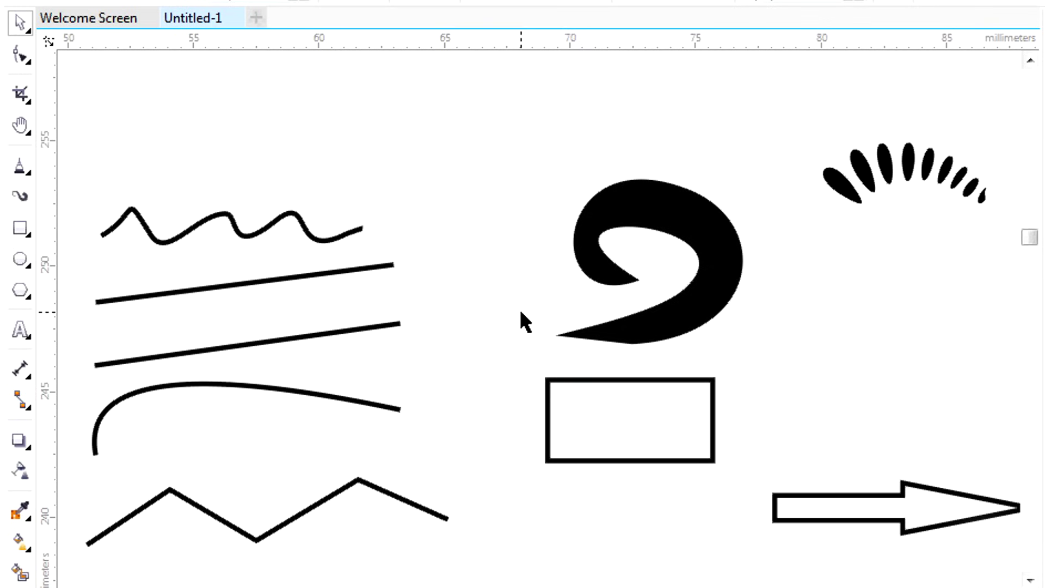
# Cut the wavy line and delete the upper straight line.
pyautogui.click(226, 218)
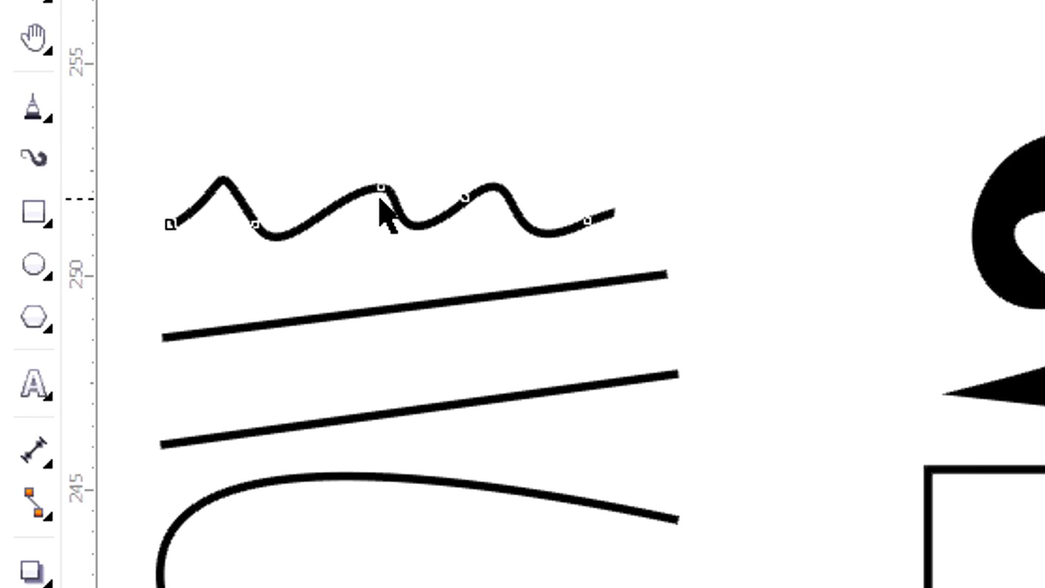
pyautogui.rightClick(385, 210)
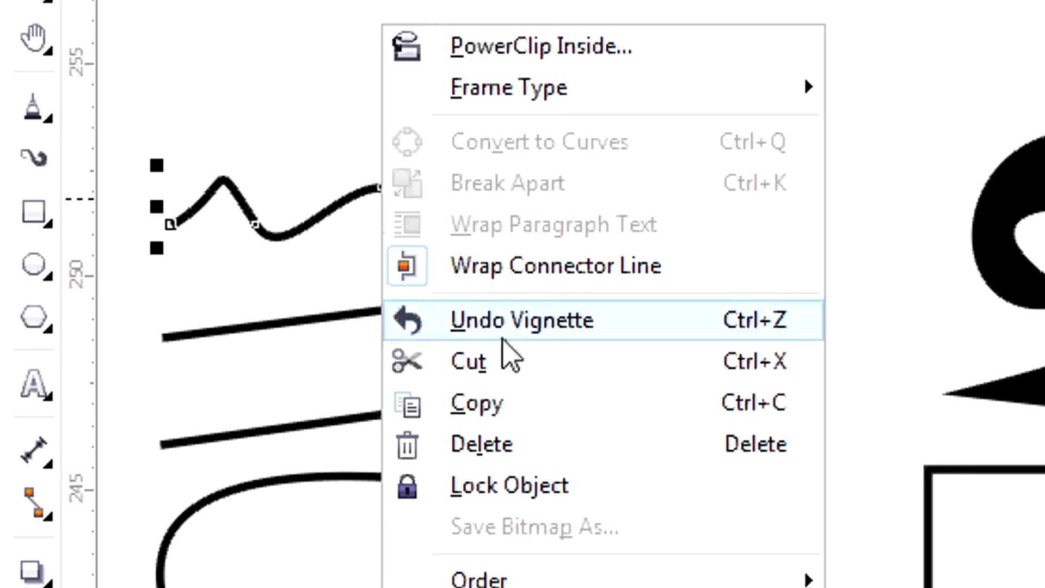
pyautogui.click(509, 373)
pyautogui.rightClick(450, 301)
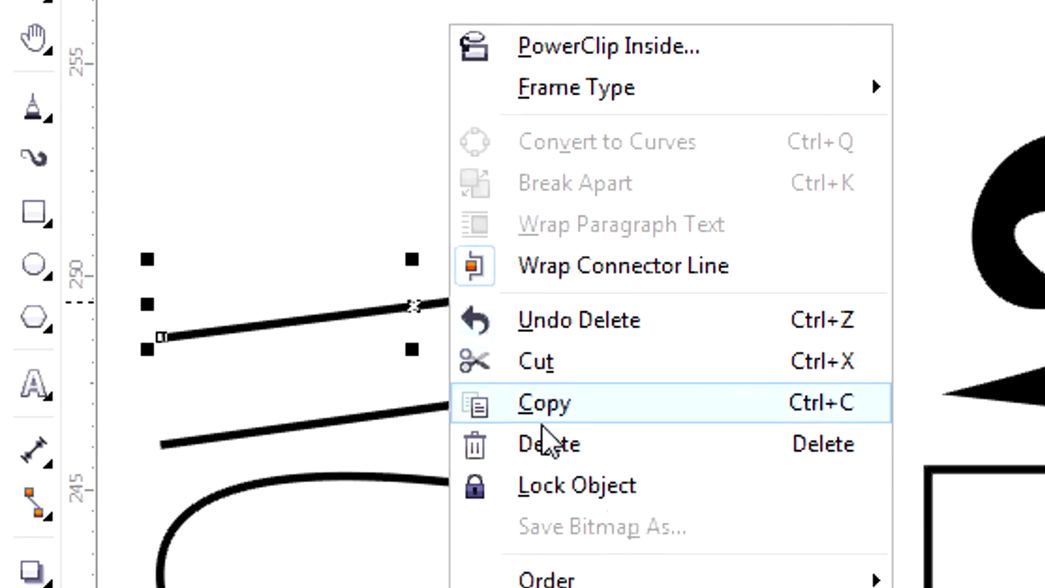
pyautogui.click(588, 447)
# Move the curved line up, lock it with Lock Object, then unlock it.
pyautogui.moveTo(484, 488); pyautogui.dragTo(512, 436)
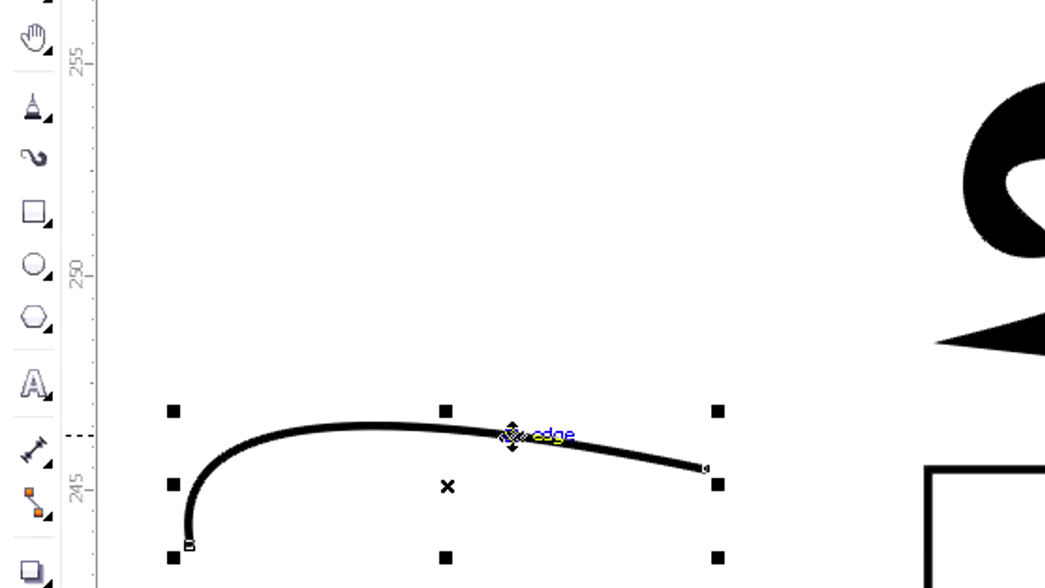
pyautogui.rightClick(511, 435)
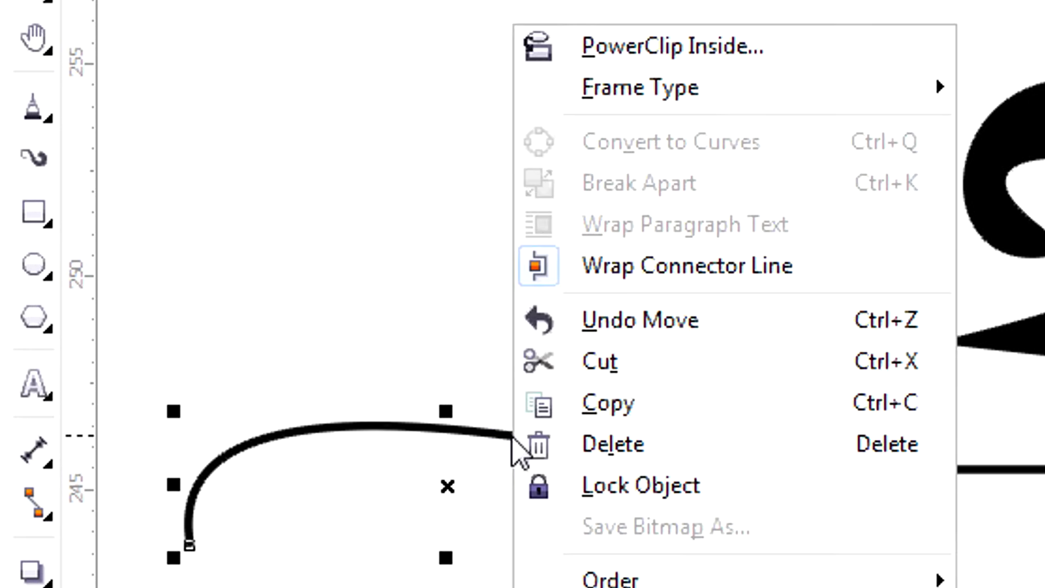
pyautogui.click(668, 505)
pyautogui.click(658, 283)
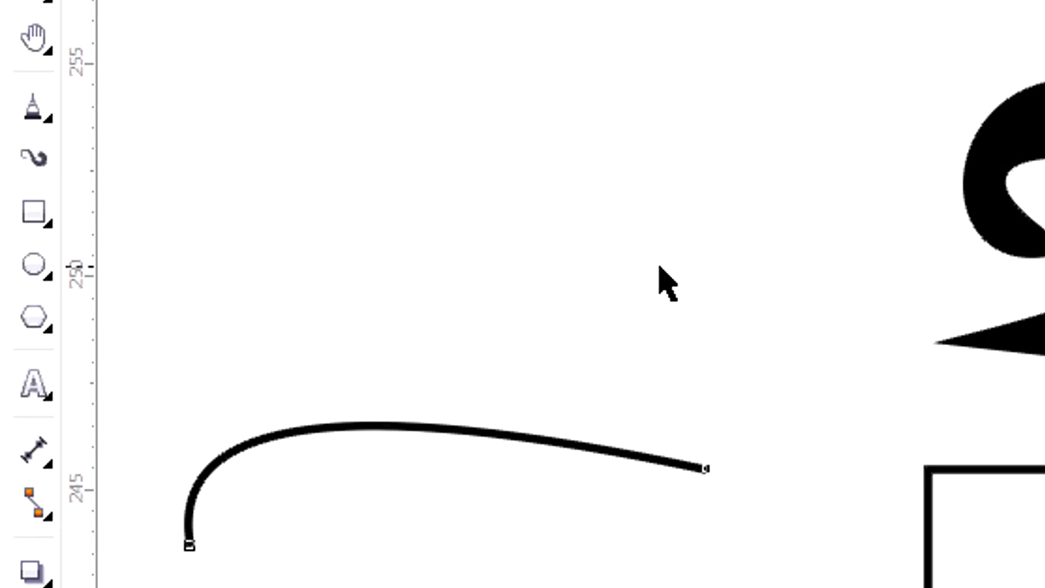
pyautogui.click(523, 439)
pyautogui.moveTo(407, 449); pyautogui.dragTo(501, 452)
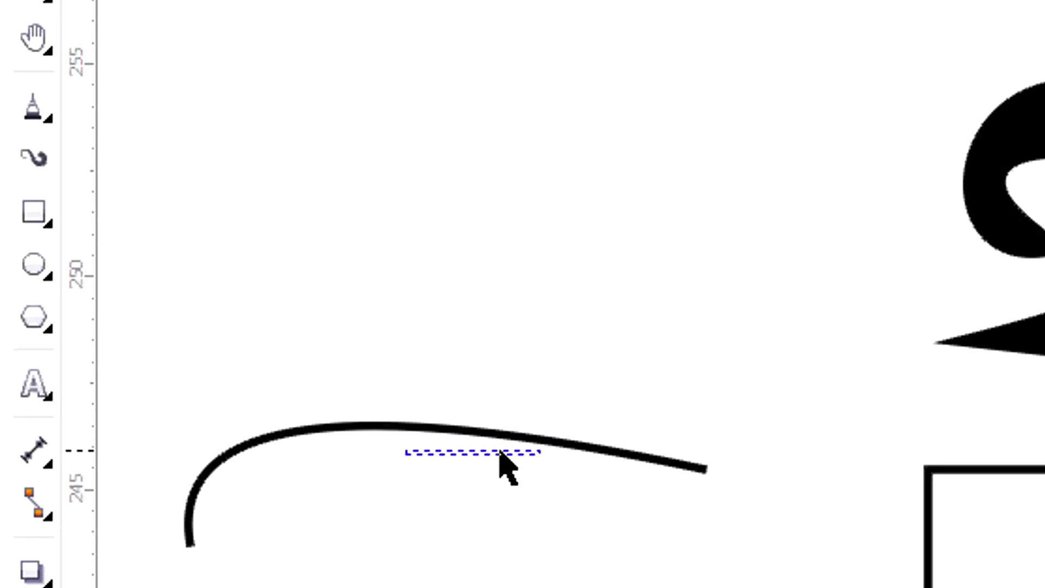
pyautogui.click(469, 433)
pyautogui.rightClick(497, 434)
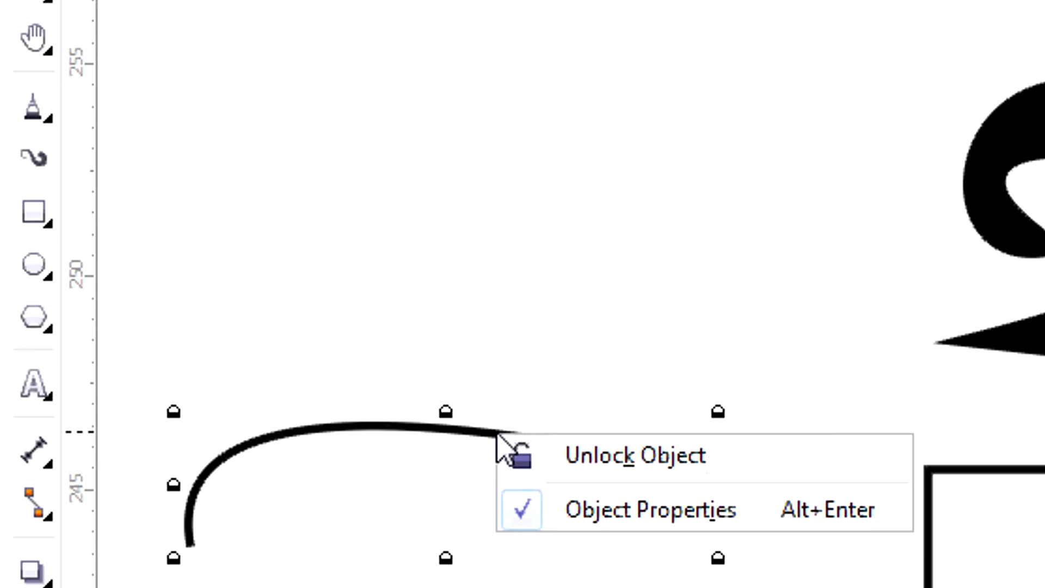
pyautogui.click(580, 460)
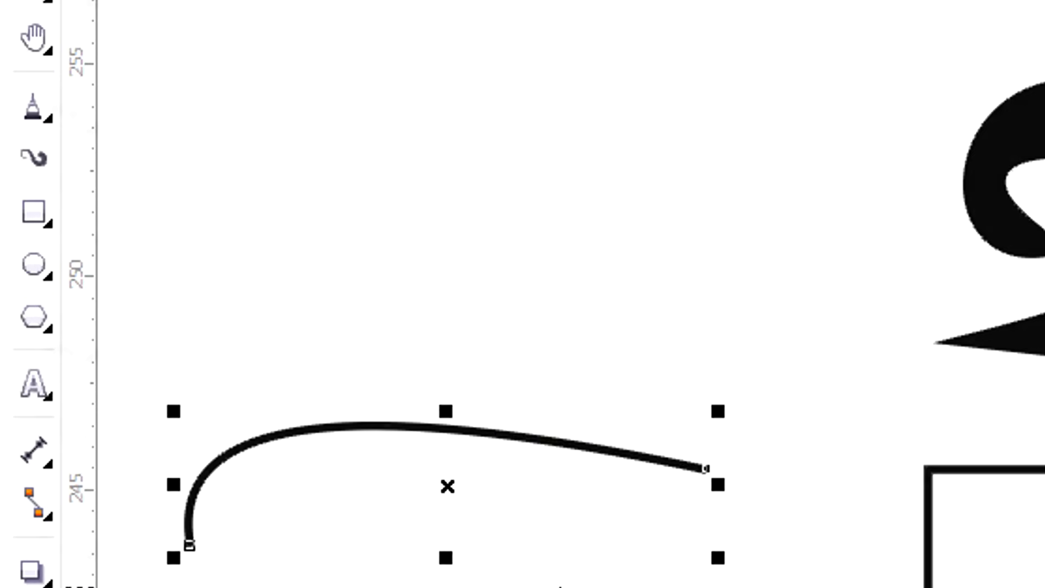
# Erase a gap out of the curved line, splitting it into two pieces.
pyautogui.click(56, 106)
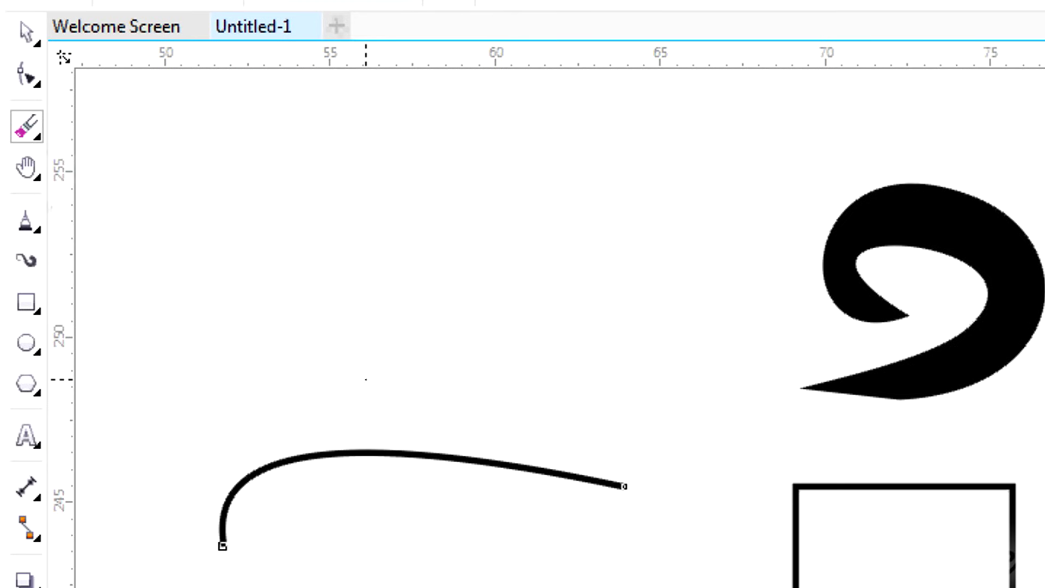
pyautogui.moveTo(380, 455); pyautogui.dragTo(403, 504)
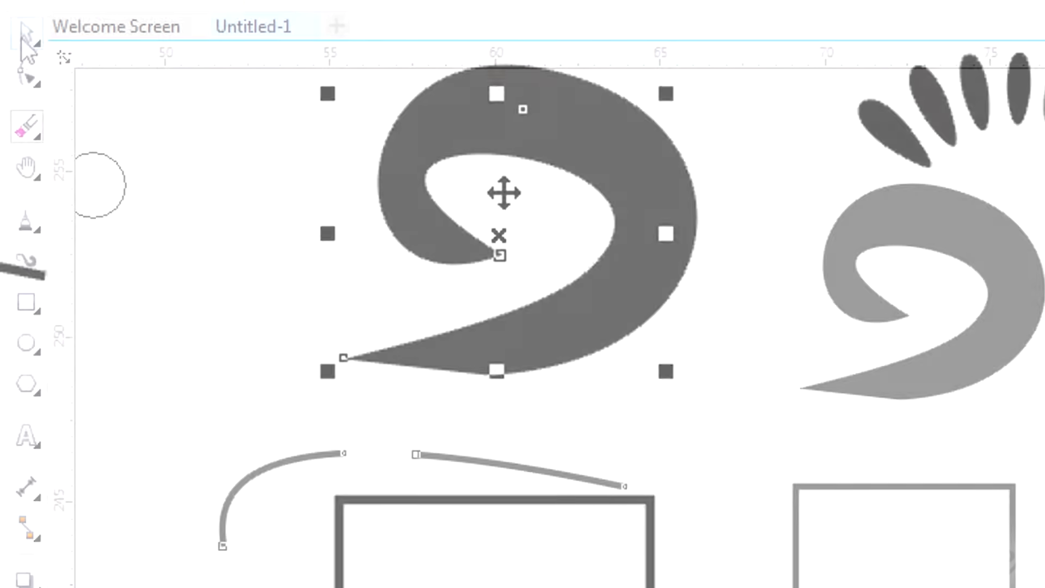
pyautogui.press('x')
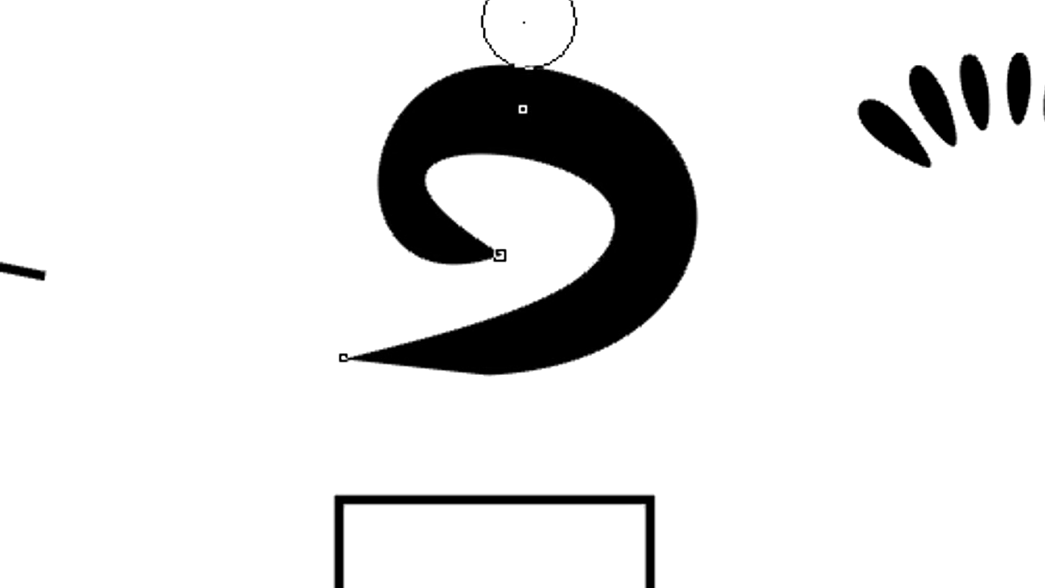
pyautogui.click(517, 46)
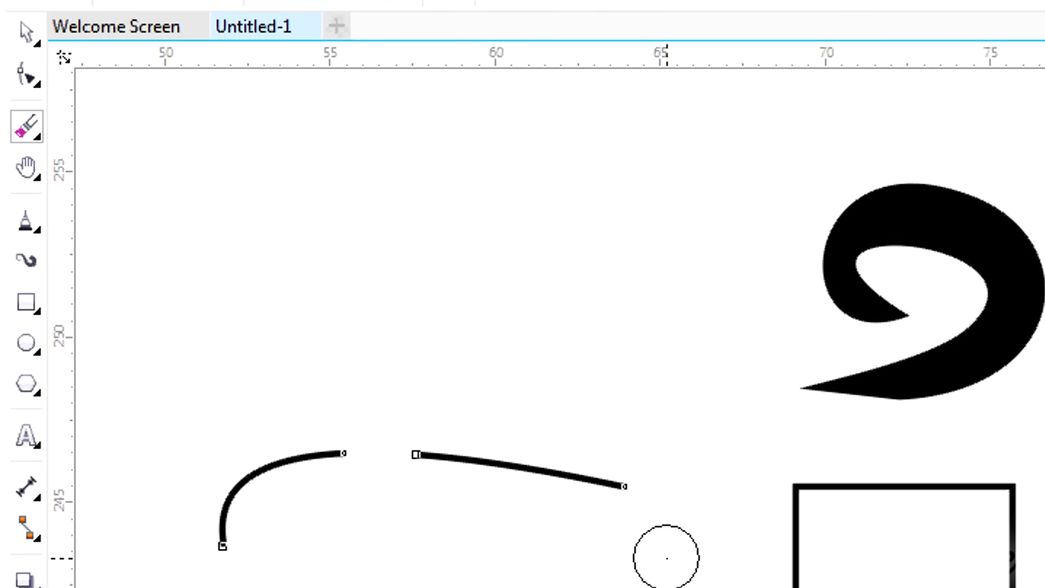
# Move both curve pieces up the page and copy the landscape photo.
pyautogui.click(24, 34)
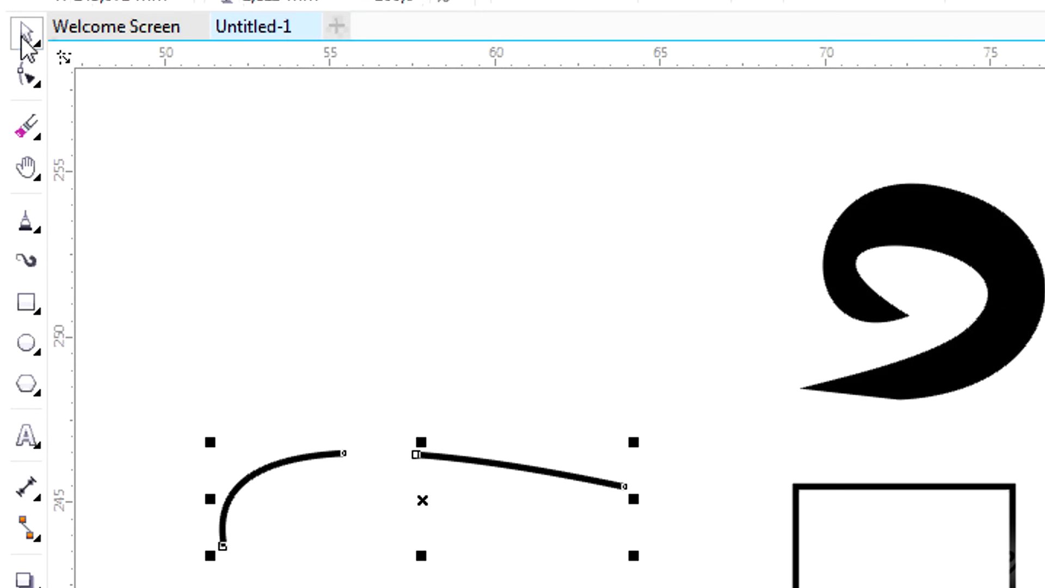
pyautogui.moveTo(491, 467); pyautogui.dragTo(468, 309)
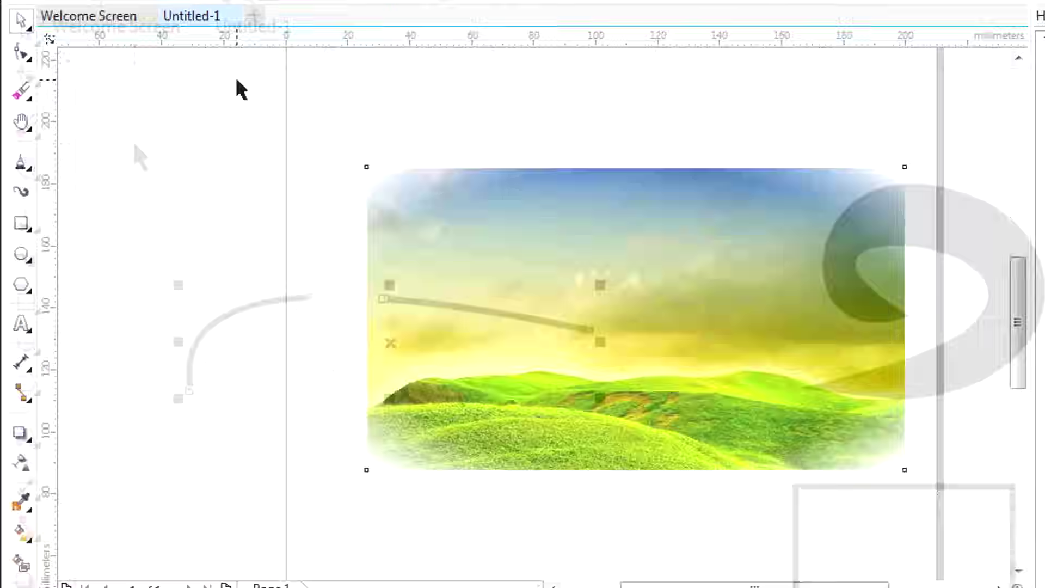
pyautogui.rightClick(618, 314)
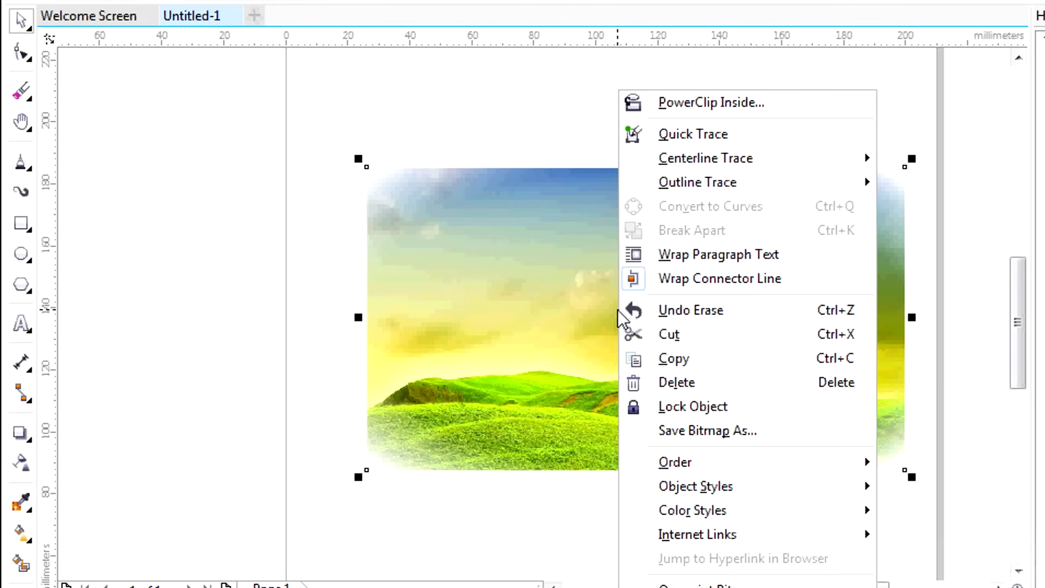
pyautogui.click(671, 357)
pyautogui.scroll(-2, 691, 354)
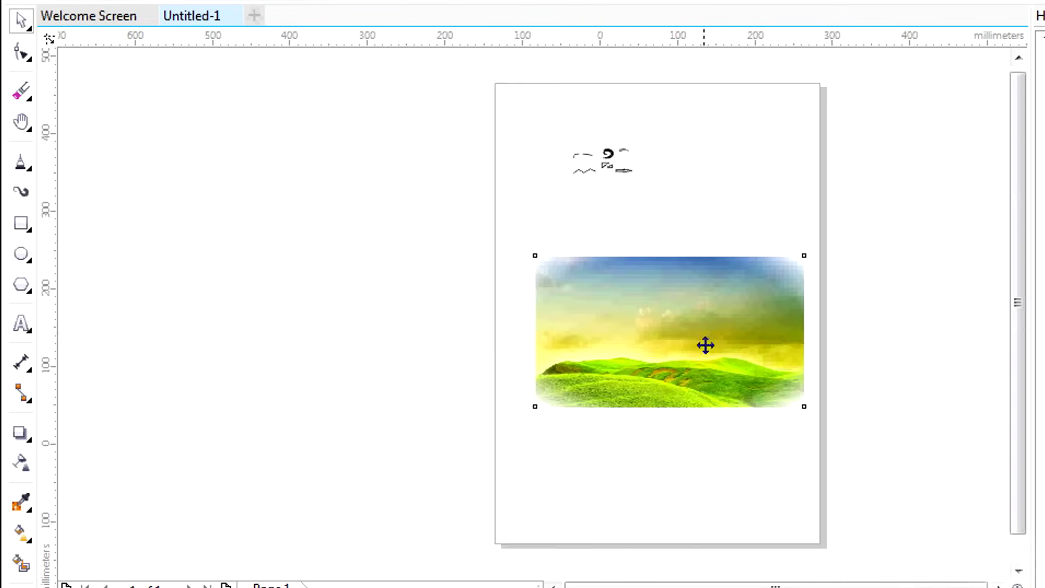
pyautogui.rightClick(637, 414)
# Paste a copy of the landscape photo and place it lower on the page.
pyautogui.click(701, 554)
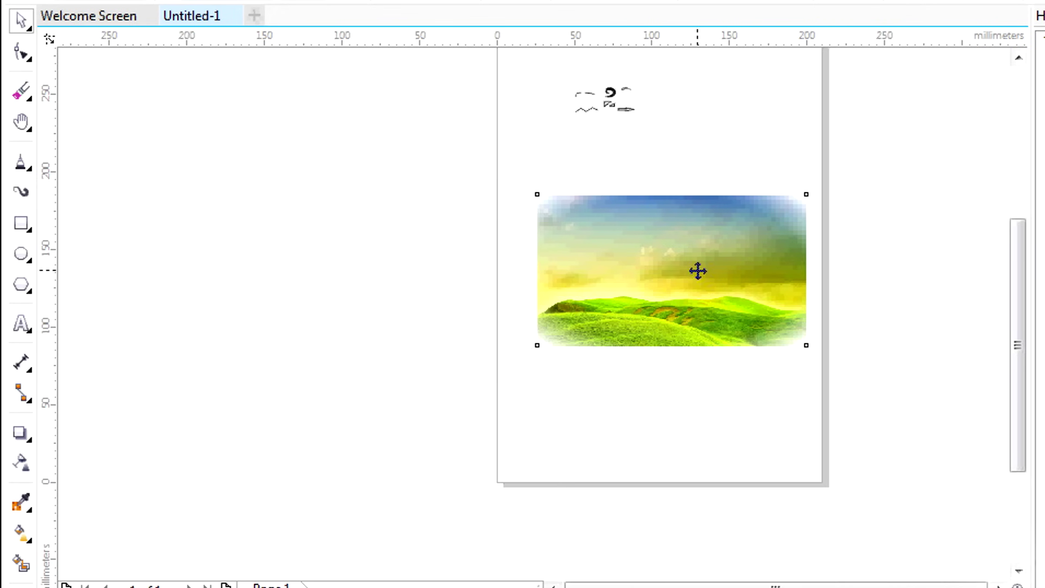
pyautogui.moveTo(697, 270); pyautogui.dragTo(692, 433)
pyautogui.scroll(2, 692, 433)
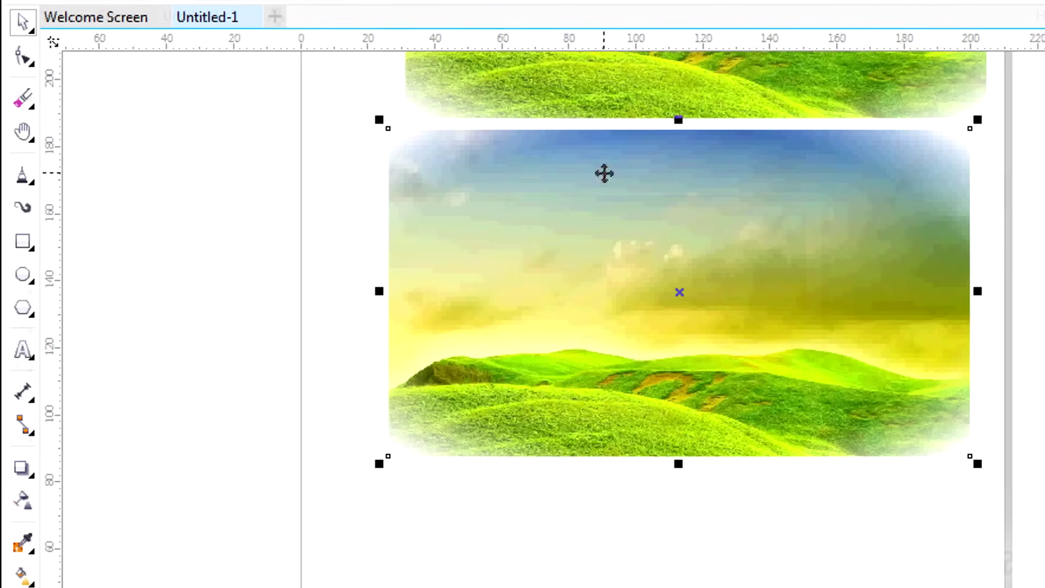
# Node-edit the photo copy with the Shape tool into a bow-tie with V-notches top and bottom.
pyautogui.click(19, 57)
pyautogui.click(112, 59)
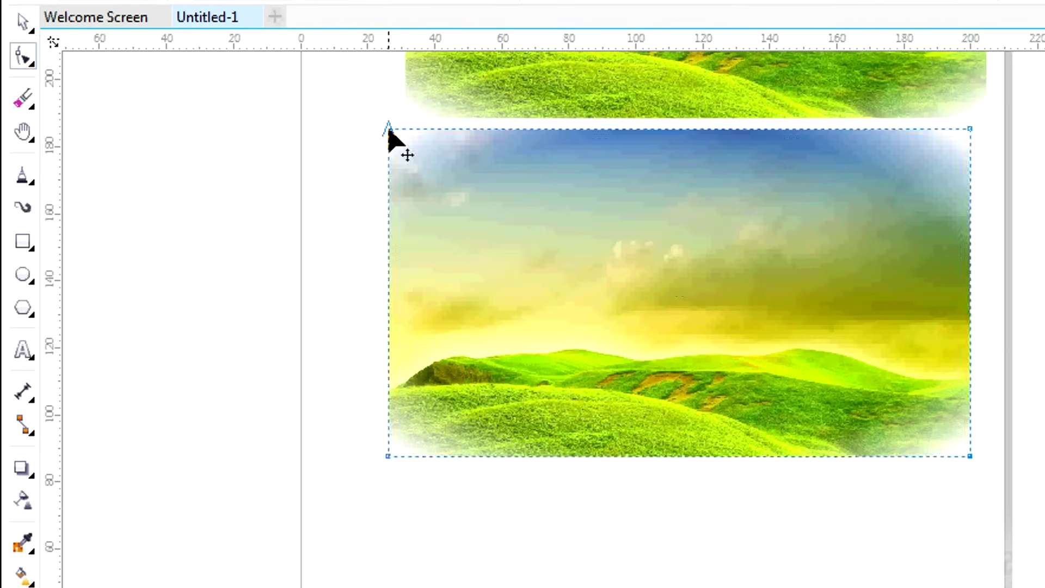
pyautogui.moveTo(392, 245); pyautogui.dragTo(560, 234)
pyautogui.moveTo(502, 129); pyautogui.dragTo(543, 195)
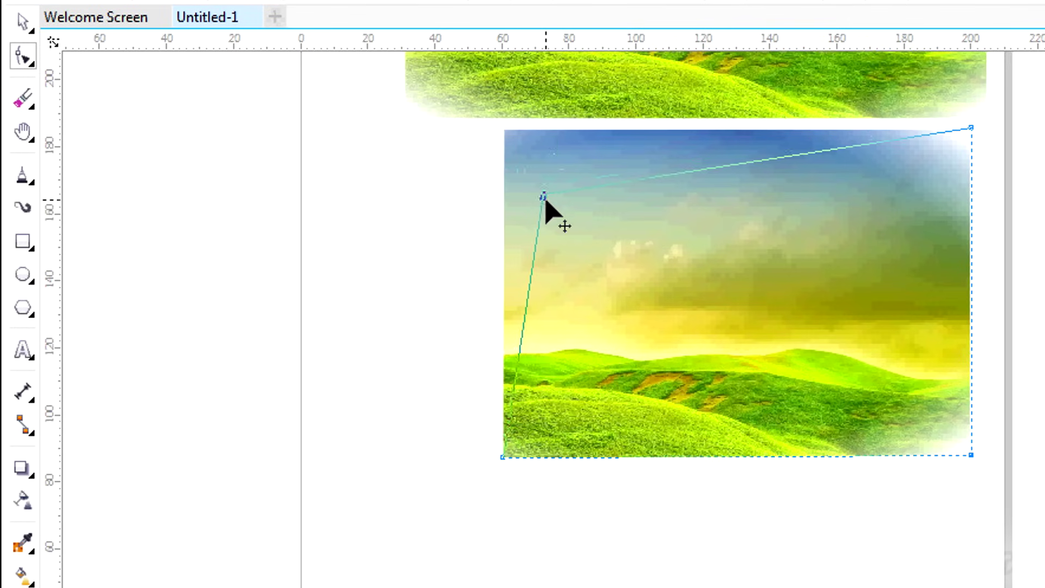
pyautogui.moveTo(960, 141); pyautogui.dragTo(863, 193)
pyautogui.moveTo(735, 457); pyautogui.dragTo(734, 412)
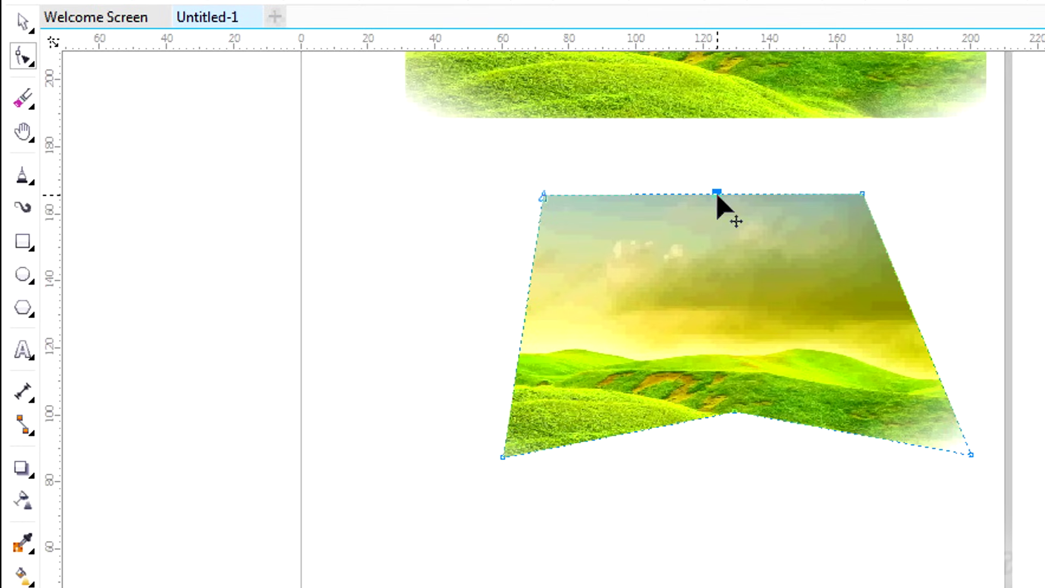
pyautogui.moveTo(716, 193); pyautogui.dragTo(718, 276)
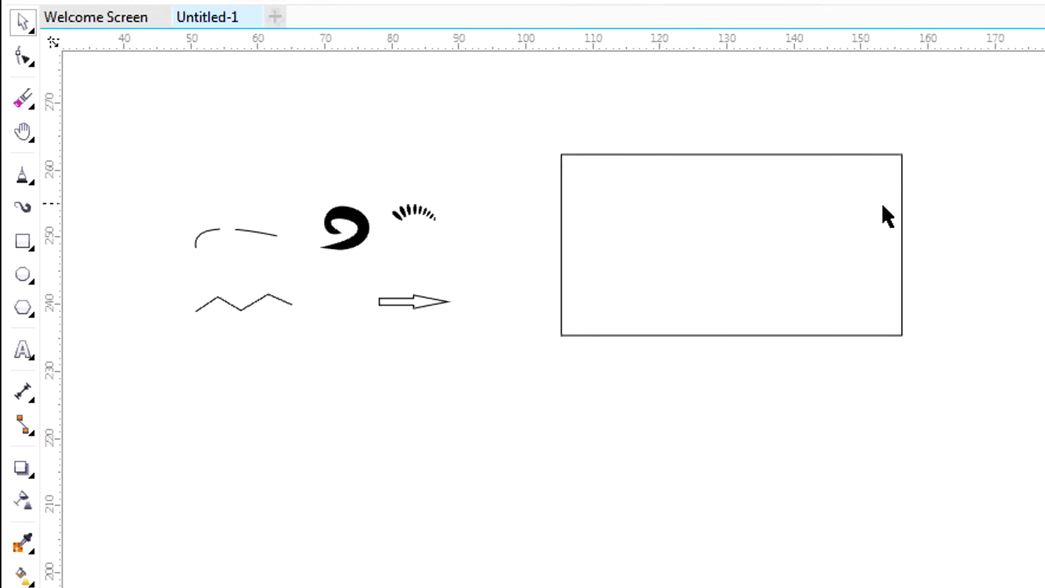
# Reposition the rectangle, then move the strokes and arrow together.
pyautogui.click(869, 207)
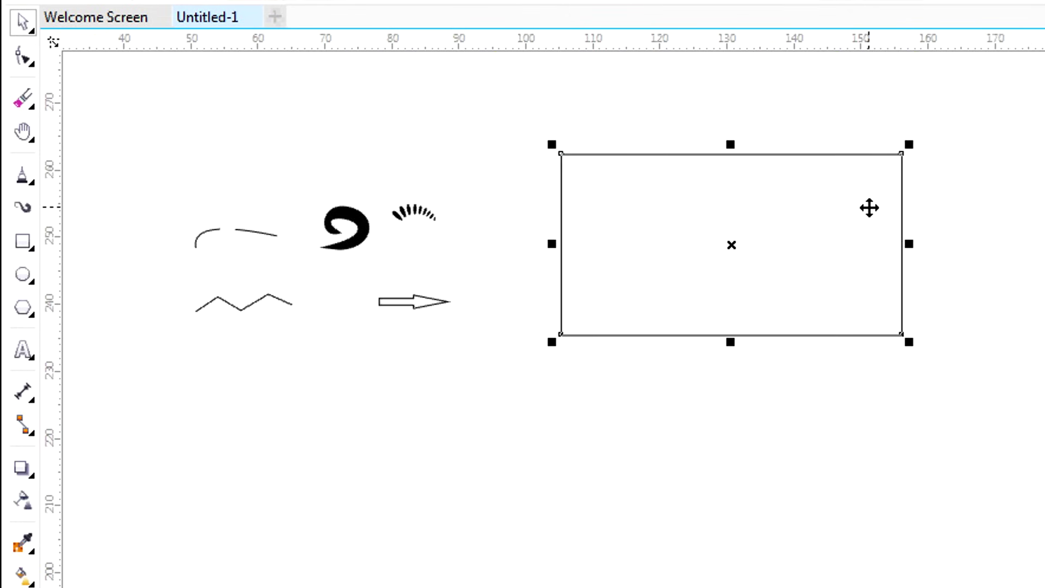
pyautogui.moveTo(869, 207); pyautogui.dragTo(780, 324)
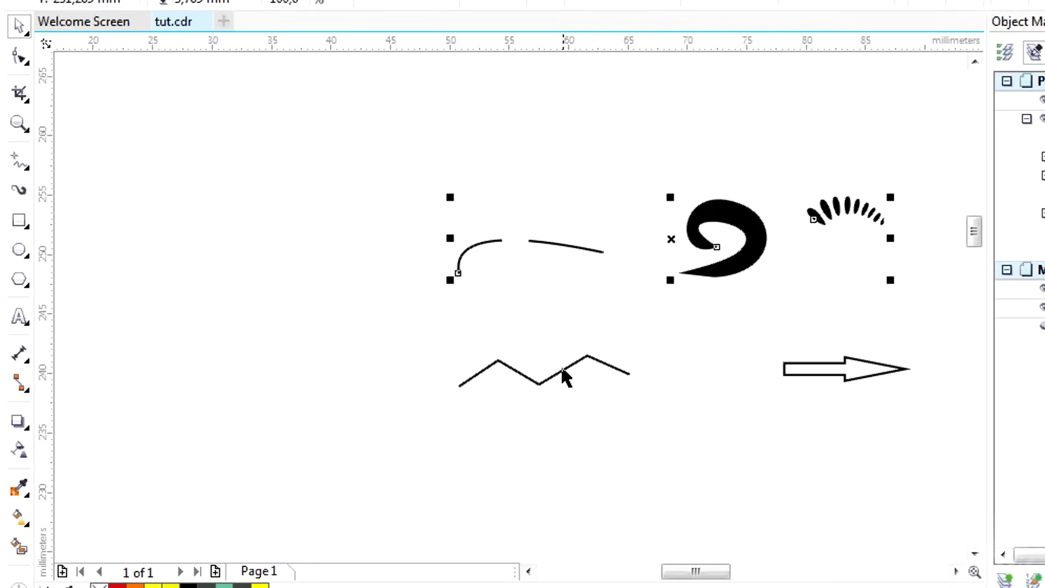
pyautogui.keyDown('shift'); pyautogui.click(827, 364); pyautogui.keyUp('shift')
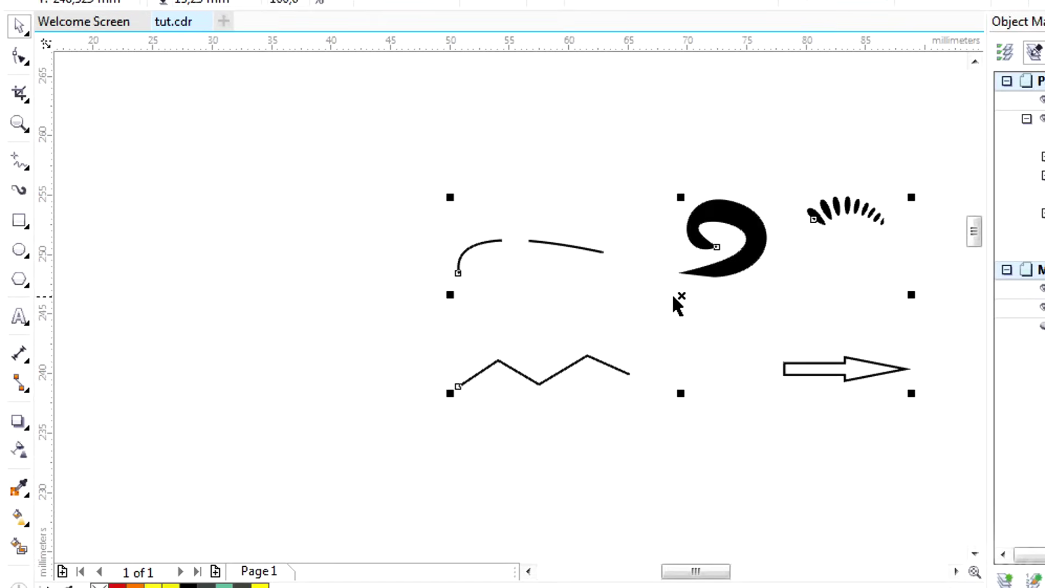
pyautogui.moveTo(679, 301); pyautogui.dragTo(530, 215)
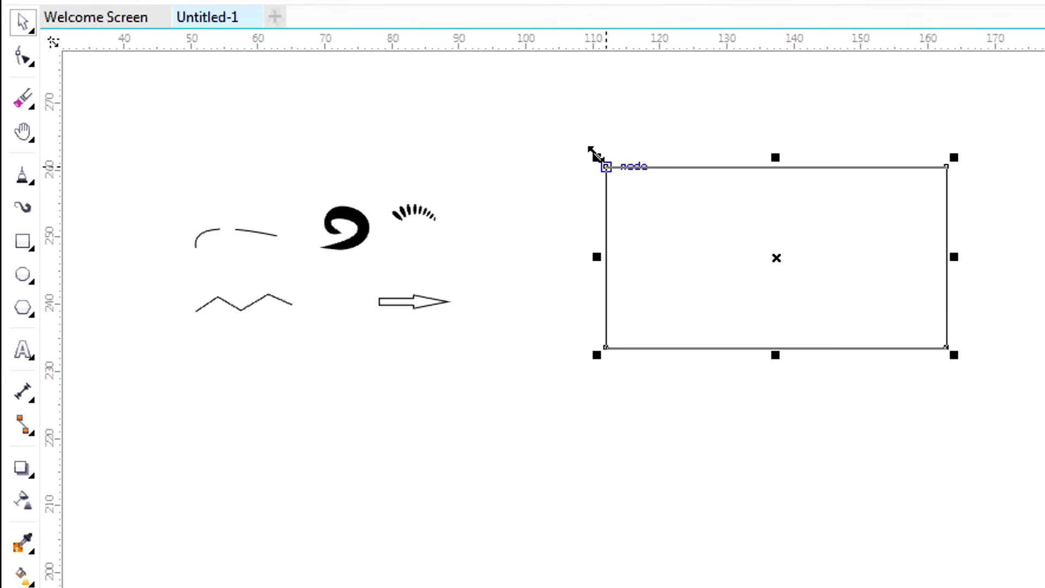
# Stretch the rectangle taller from its top-middle handle after cancelling a corner resize.
pyautogui.moveTo(594, 155); pyautogui.dragTo(557, 137)
pyautogui.press('Escape')
pyautogui.moveTo(754, 130); pyautogui.dragTo(754, 170)
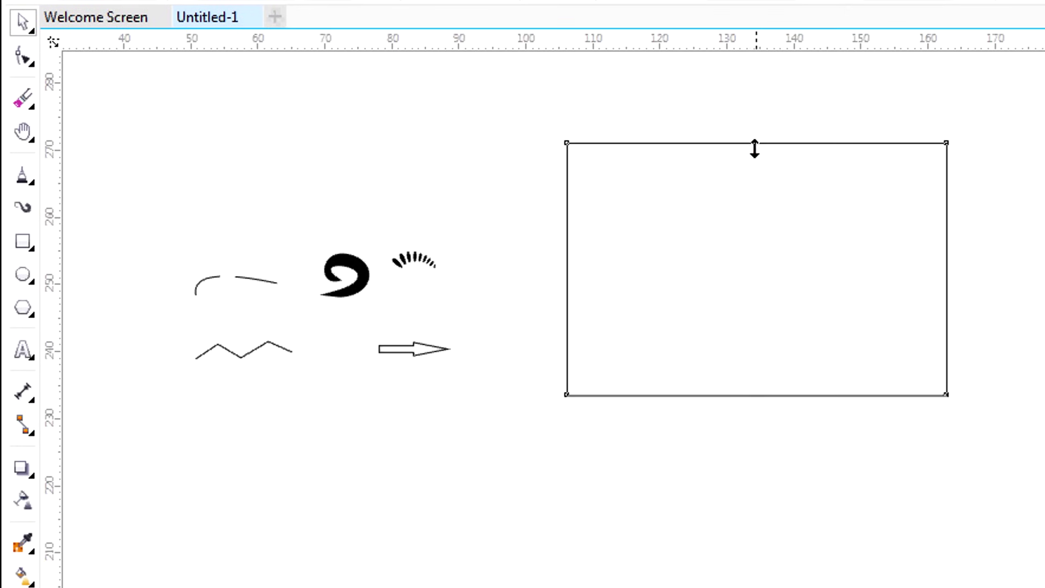
# Skew the large rectangle into a slanted parallelogram and draw a small rectangle below the arrow.
pyautogui.moveTo(753, 147); pyautogui.dragTo(755, 170)
pyautogui.click(755, 231)
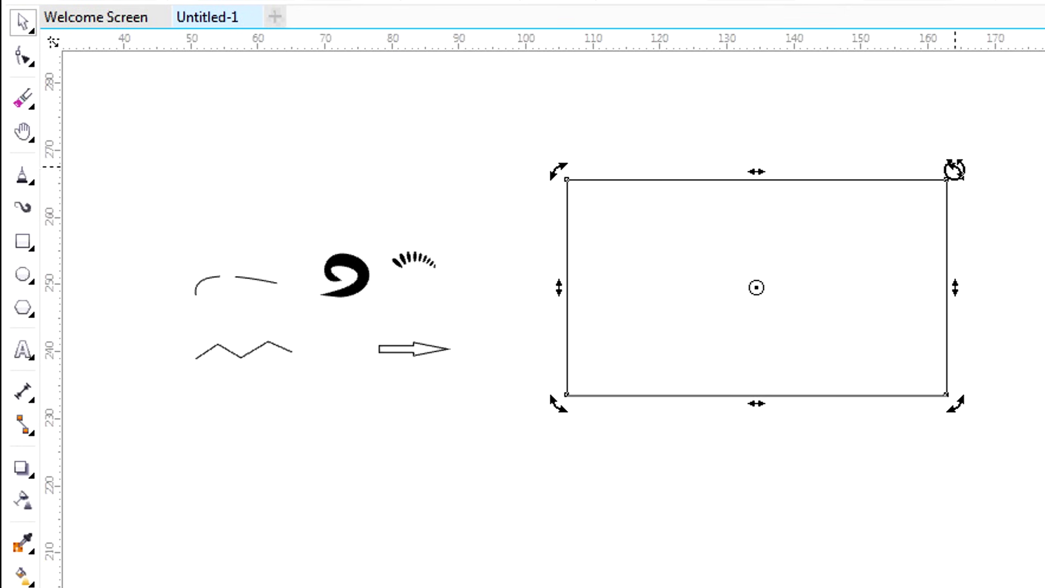
pyautogui.moveTo(954, 170); pyautogui.dragTo(823, 85)
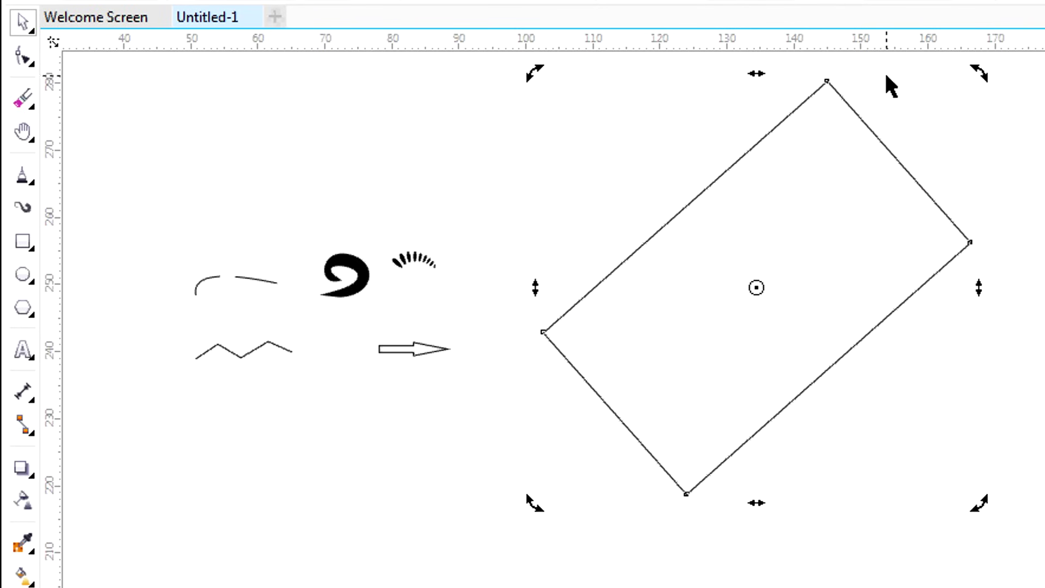
pyautogui.moveTo(980, 75); pyautogui.dragTo(1026, 279)
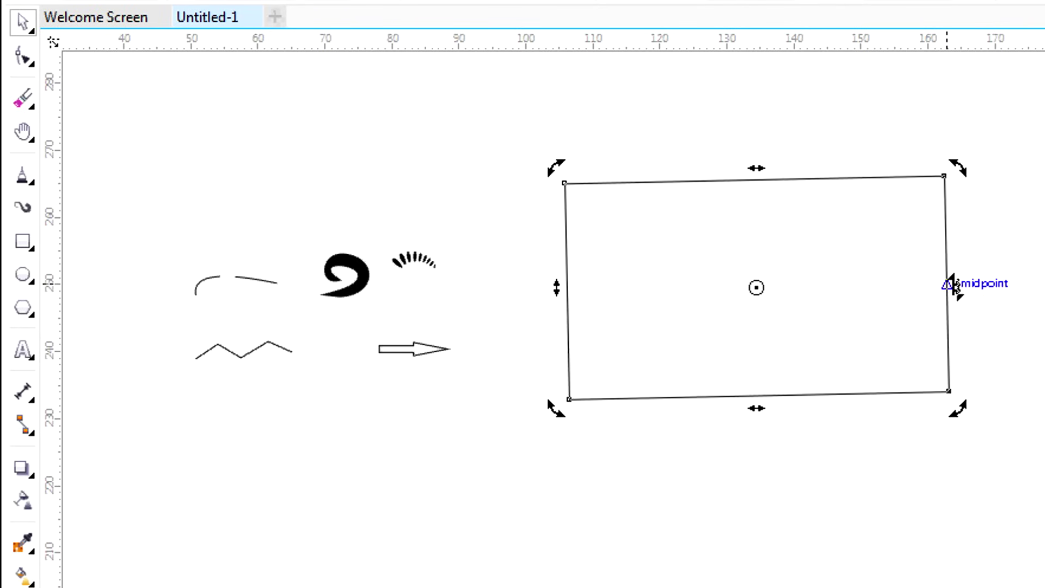
pyautogui.moveTo(955, 286)
pyautogui.mouseDown()
pyautogui.moveTo(949, 165)
pyautogui.moveTo(954, 441)
pyautogui.mouseUp()
pyautogui.press('F6')
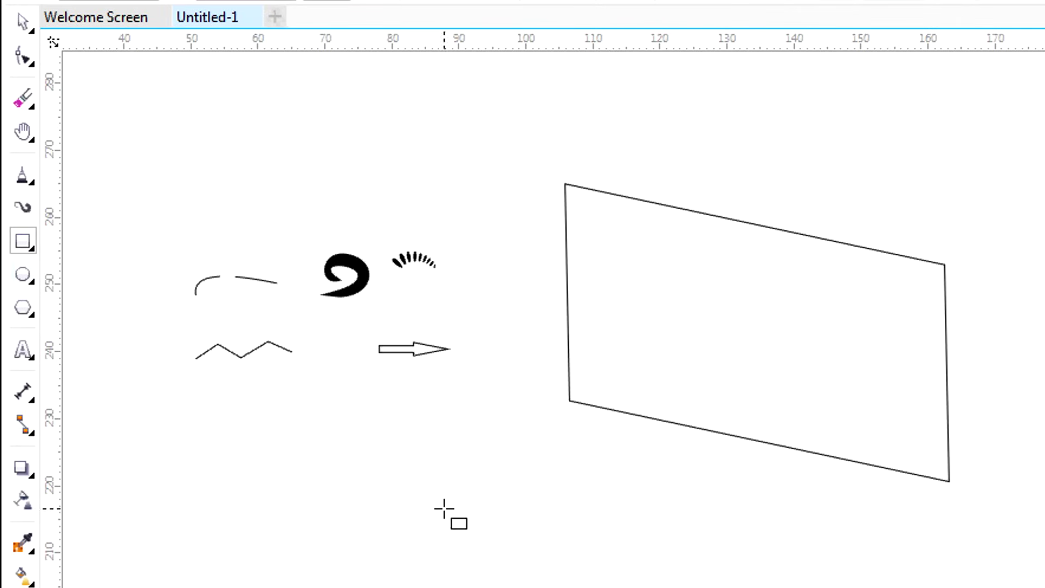
pyautogui.moveTo(348, 446); pyautogui.dragTo(414, 493)
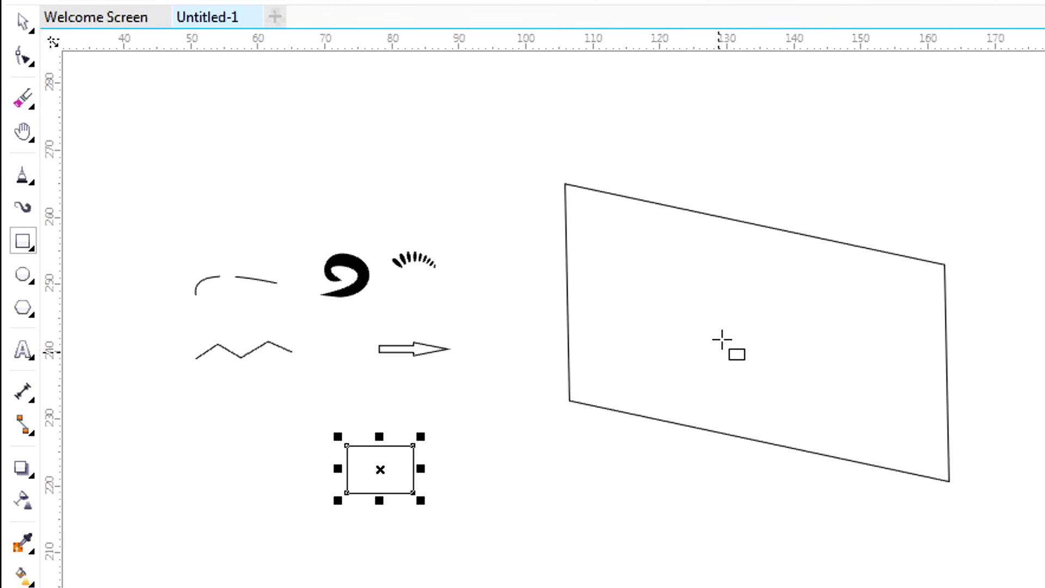
# Move the skewed rectangle down and left using a right-drag and Move Here.
pyautogui.click(735, 308)
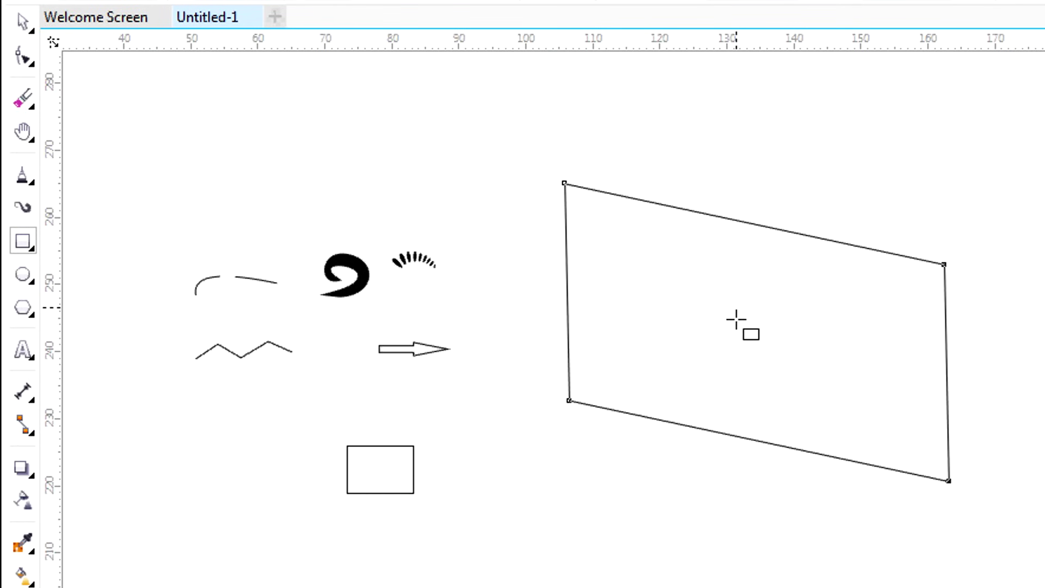
pyautogui.moveTo(736, 320); pyautogui.dragTo(672, 397)
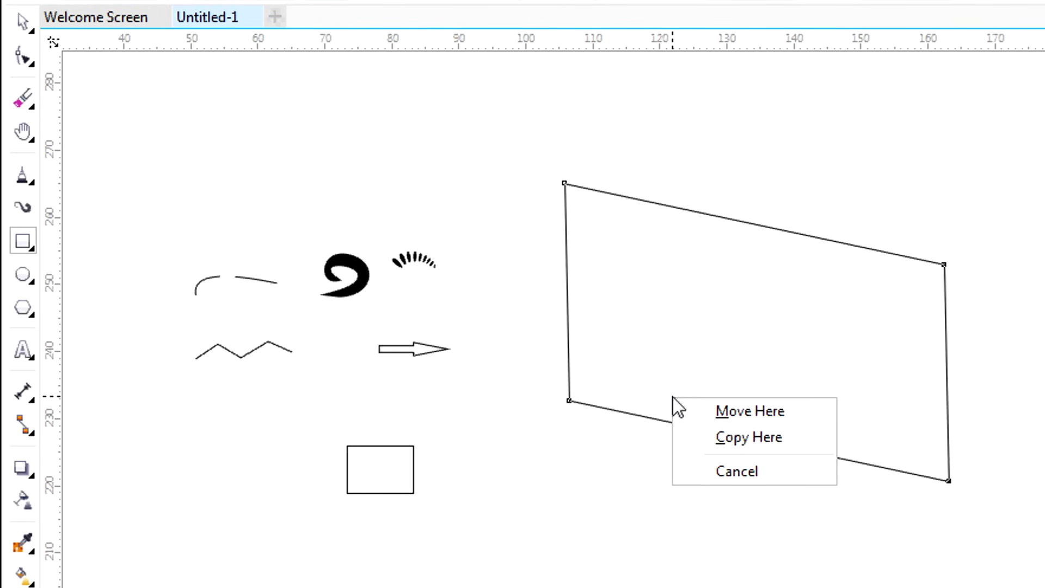
pyautogui.click(723, 418)
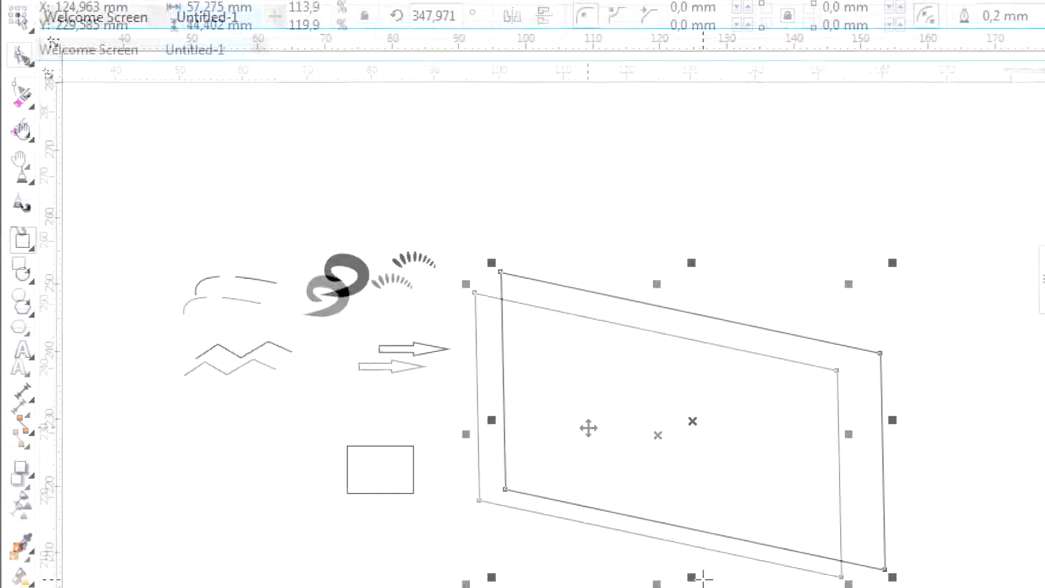
pyautogui.moveTo(685, 379); pyautogui.dragTo(649, 319)
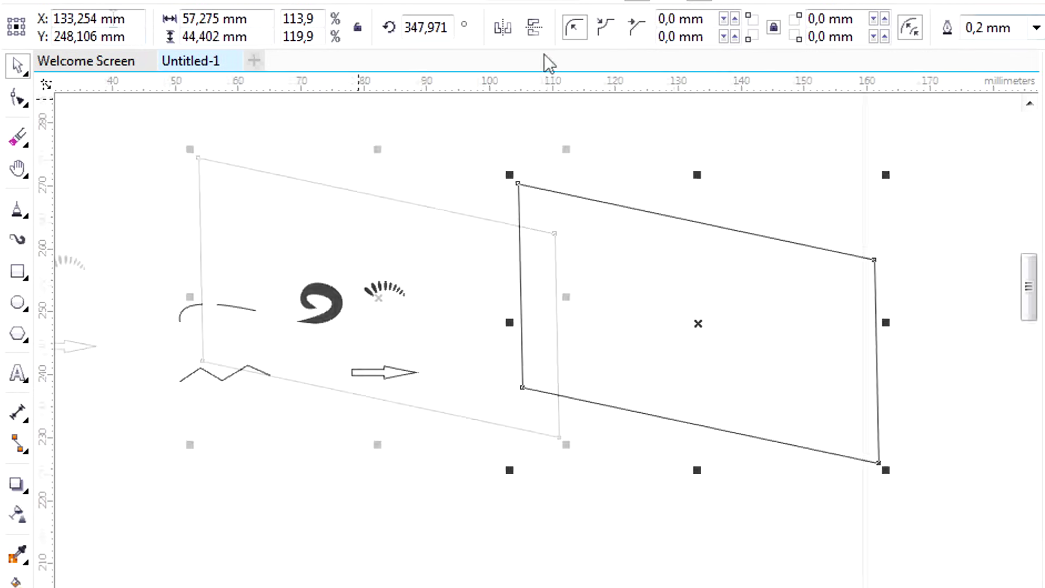
# Adjust the parallelogram's X position and set width scale 118,9% and rotation 355,742°.
pyautogui.click(145, 20)
pyautogui.moveTo(145, 20); pyautogui.dragTo(2, 11)
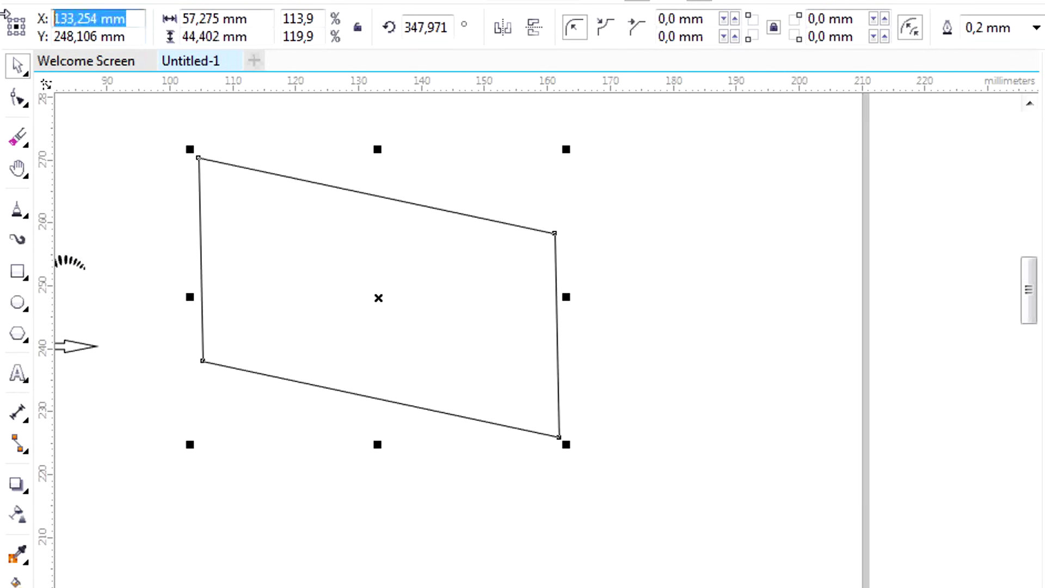
pyautogui.press('Up')
pyautogui.press('Up')
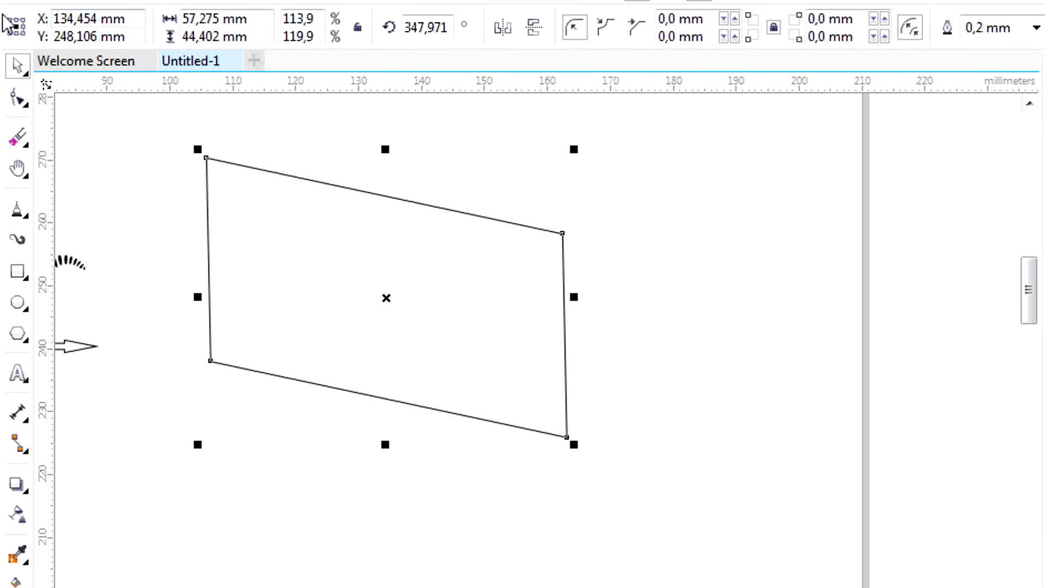
pyautogui.moveTo(325, 19); pyautogui.dragTo(275, 20)
pyautogui.write('118,9')
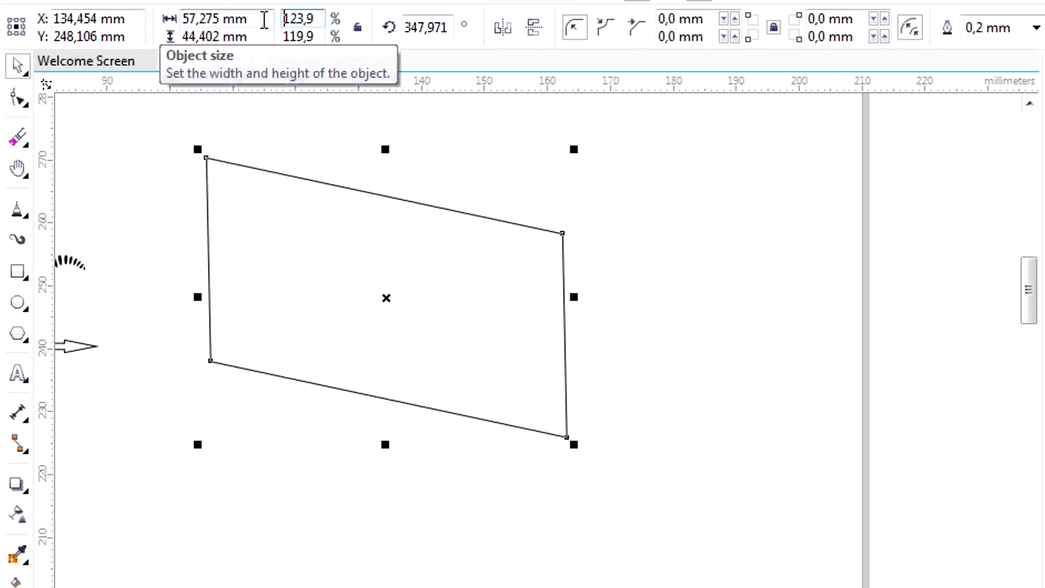
pyautogui.press('Return')
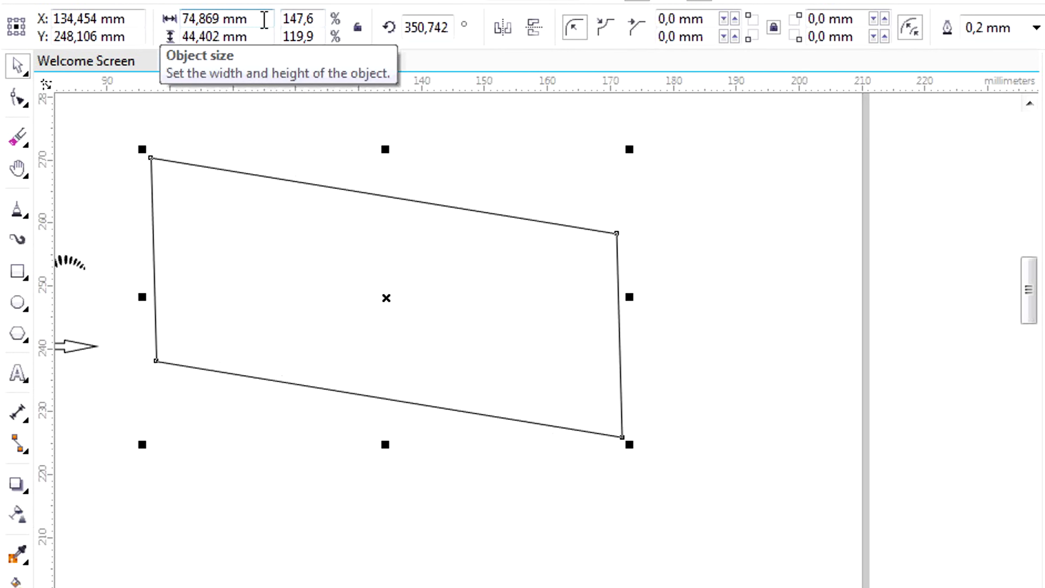
pyautogui.moveTo(452, 27); pyautogui.dragTo(388, 26)
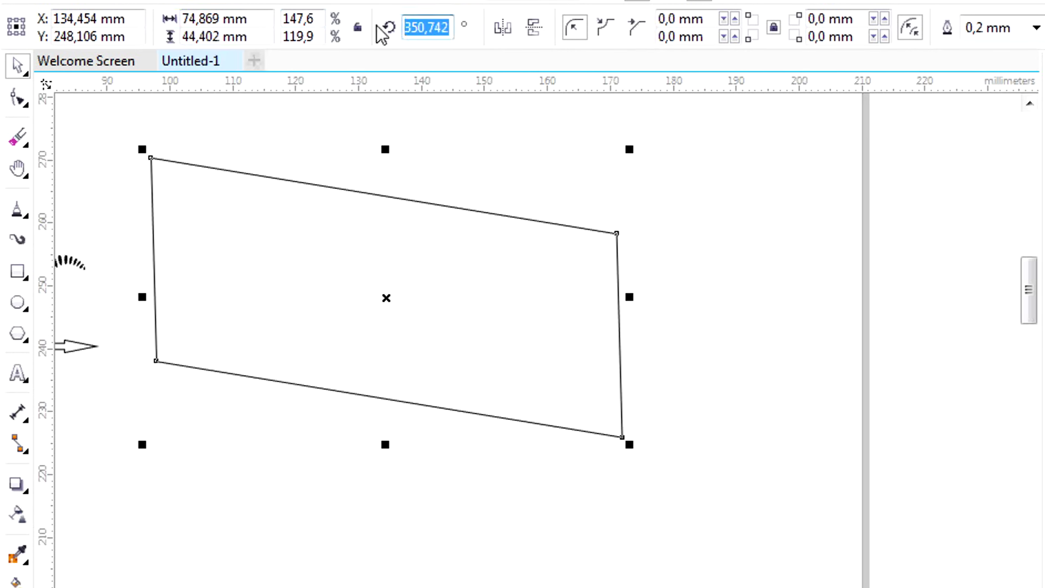
pyautogui.write('355,742')
pyautogui.press('Return')
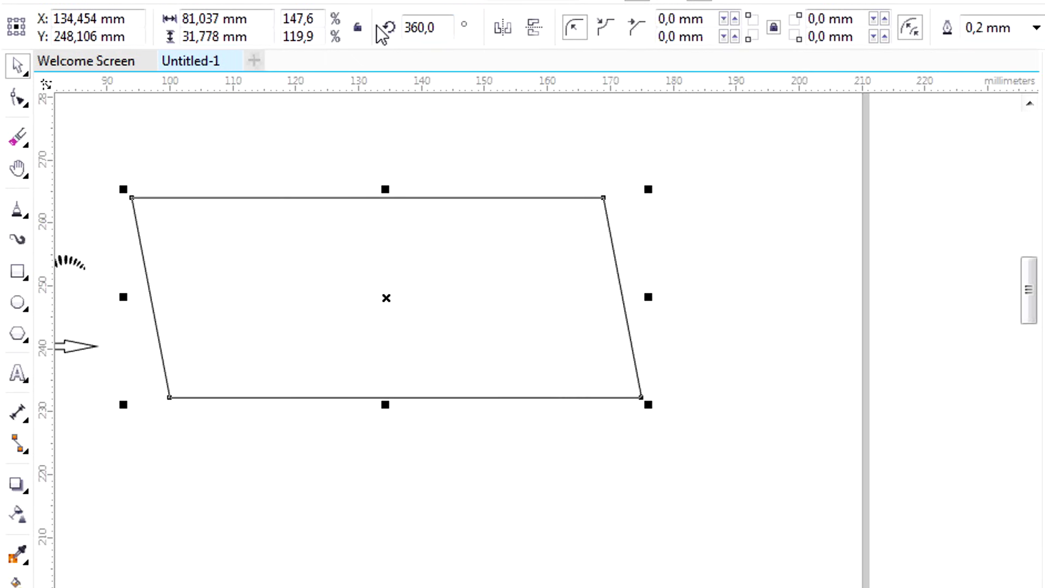
# Mirror the parallelogram horizontally and back, then vertically and back.
pyautogui.click(509, 38)
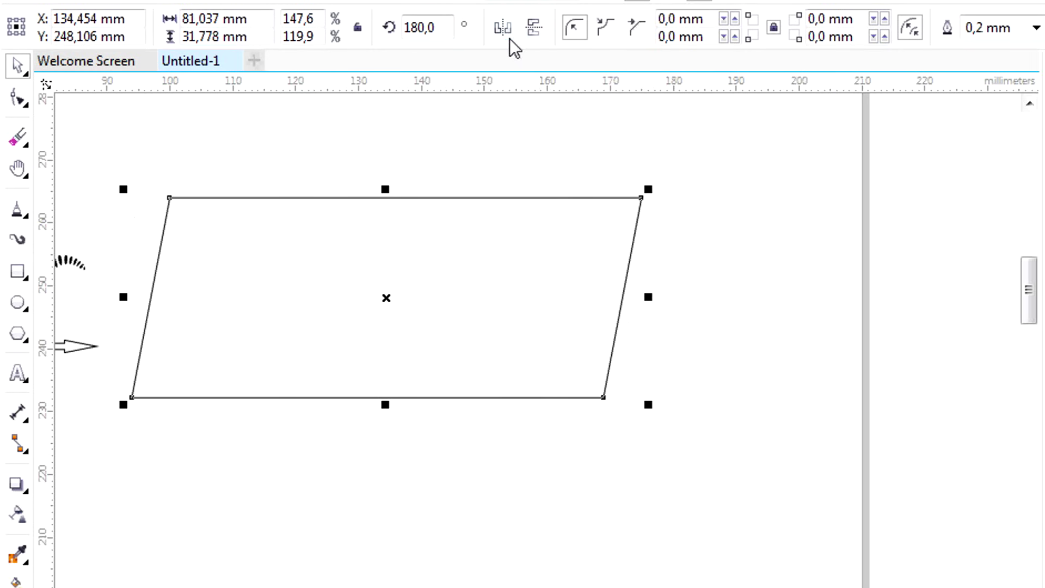
pyautogui.click(508, 35)
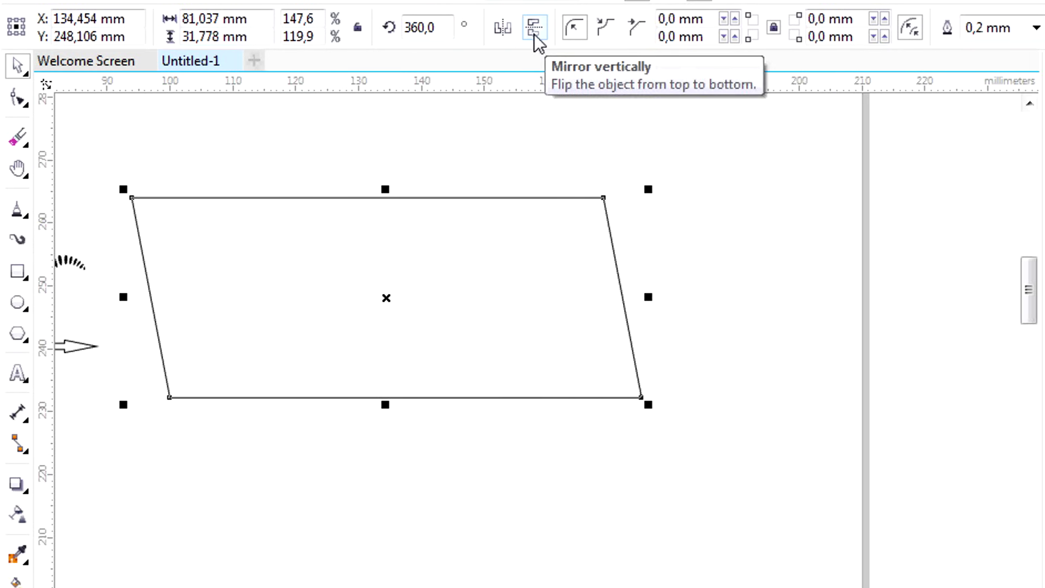
pyautogui.click(534, 33)
pyautogui.click(534, 33)
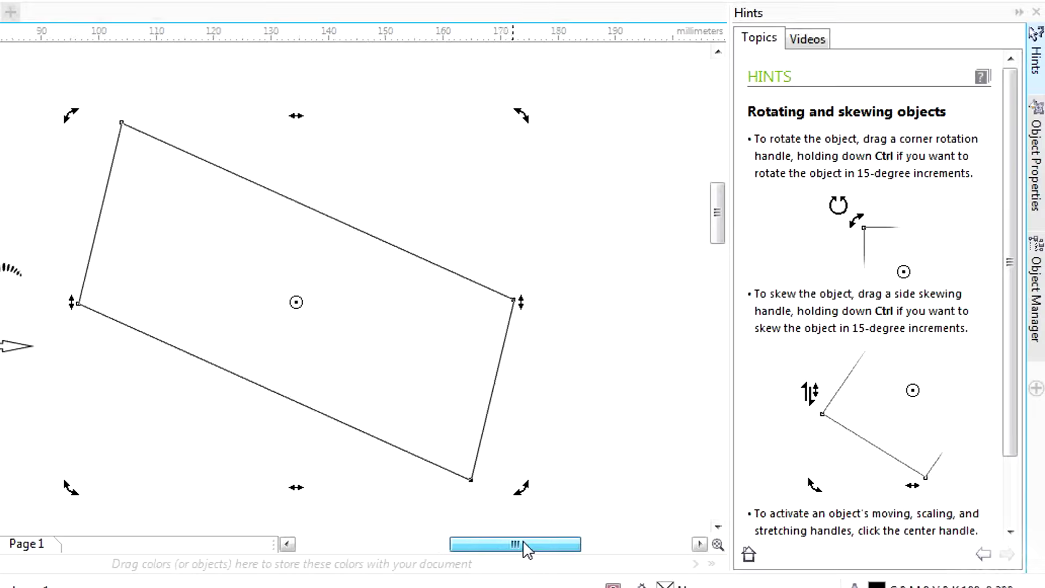
# In Object Properties, give the rectangle a red 0.5 mm outline.
pyautogui.moveTo(524, 545); pyautogui.dragTo(532, 544)
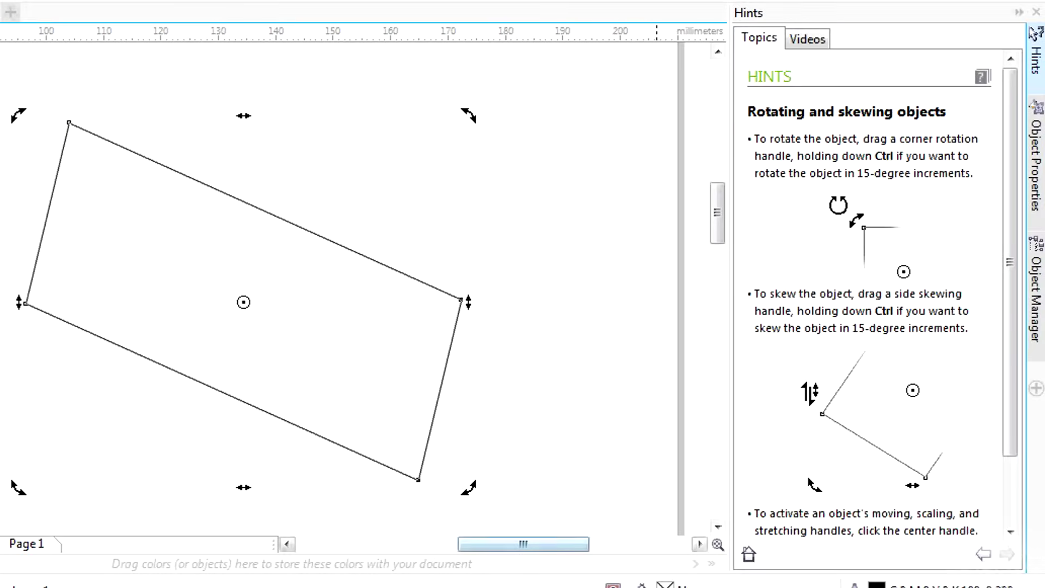
pyautogui.click(1037, 182)
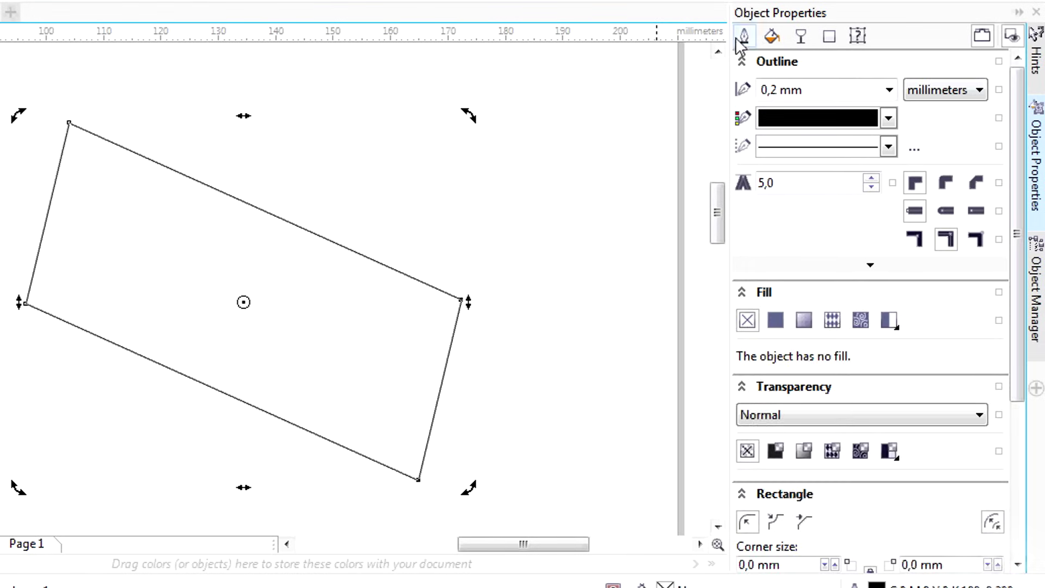
pyautogui.click(743, 37)
pyautogui.click(906, 117)
pyautogui.click(830, 172)
pyautogui.click(906, 90)
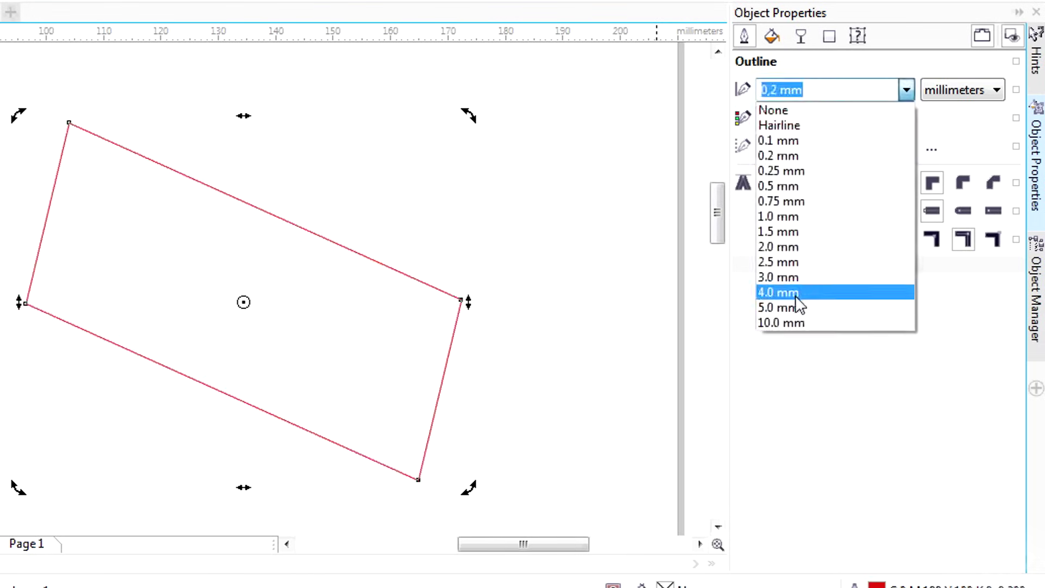
pyautogui.click(784, 182)
# Fill the rectangle uniform yellow, then change it to a white-to-yellow fountain fill.
pyautogui.click(772, 37)
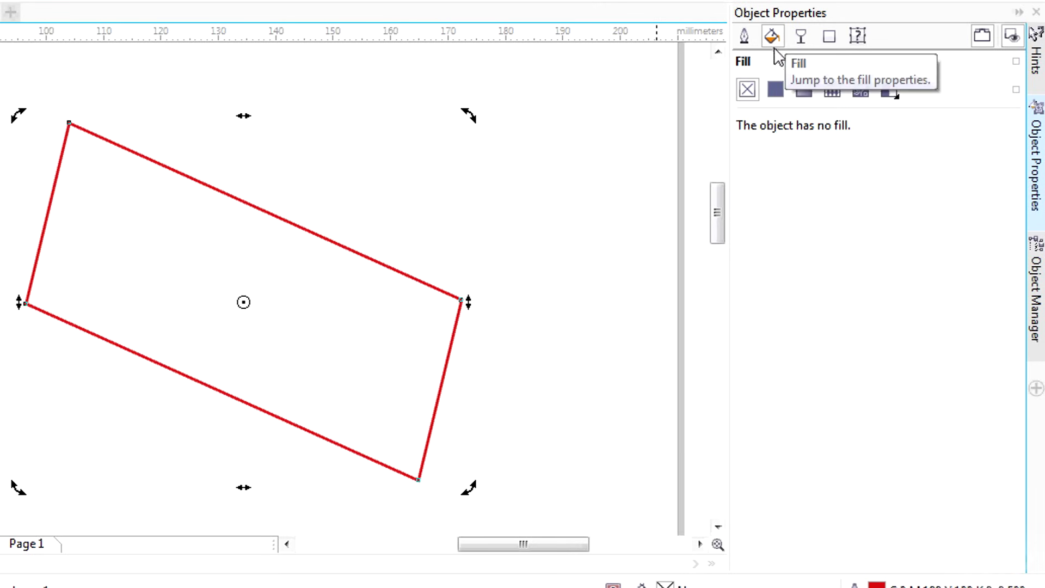
pyautogui.click(776, 89)
pyautogui.click(901, 194)
pyautogui.click(920, 325)
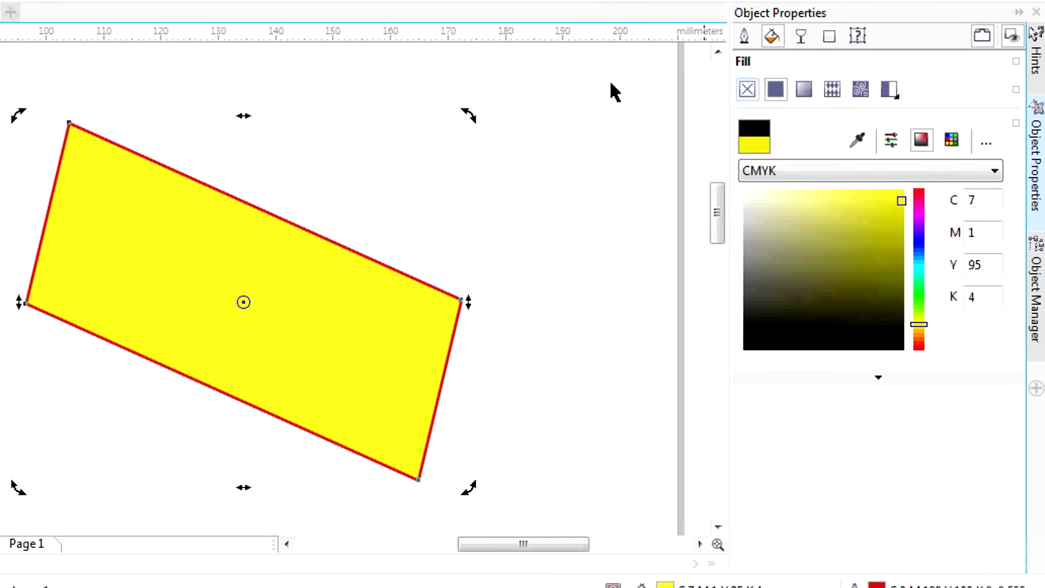
pyautogui.click(804, 89)
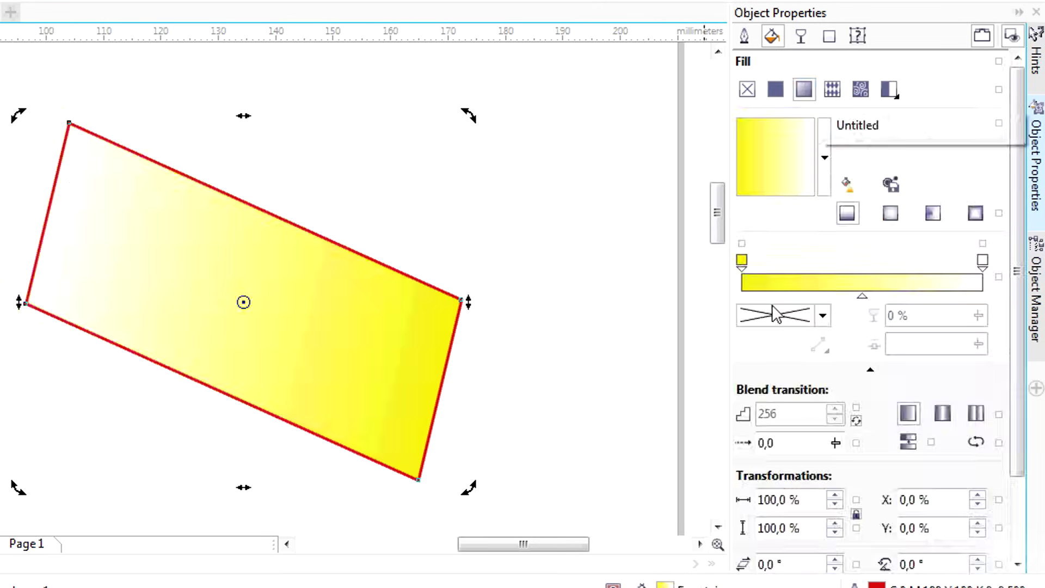
# Add a uniform transparency to the rectangle and lower its amount.
pyautogui.click(802, 38)
pyautogui.click(776, 126)
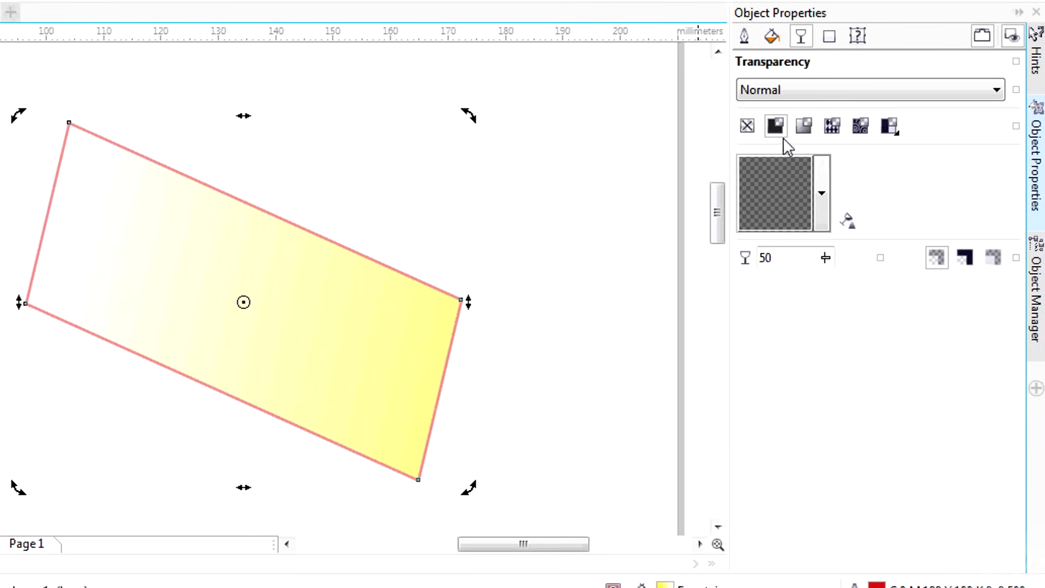
pyautogui.moveTo(827, 260); pyautogui.dragTo(762, 289)
# Set the outline colour to none and remove the gradient fill.
pyautogui.click(744, 36)
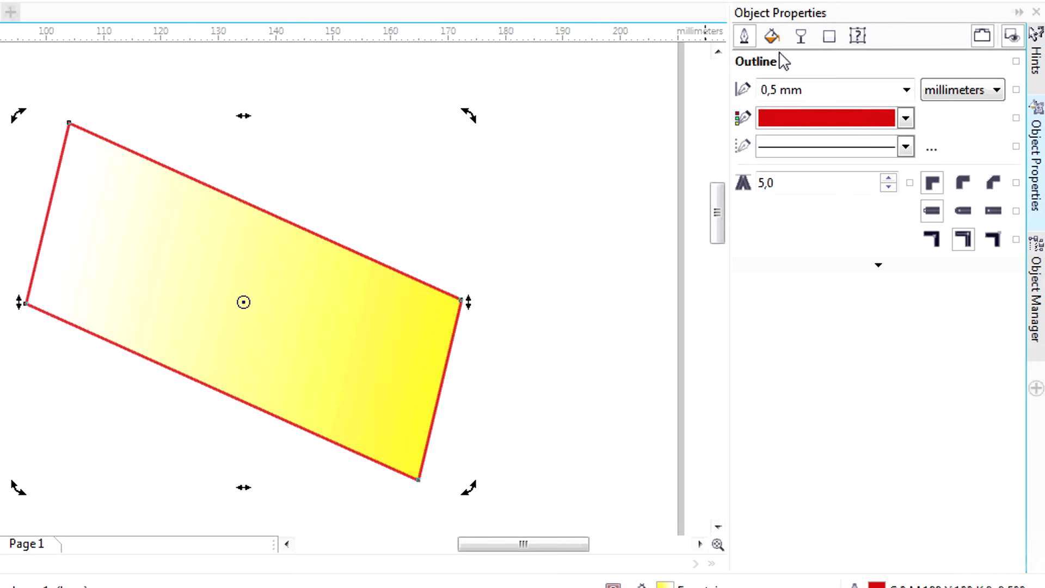
pyautogui.click(906, 118)
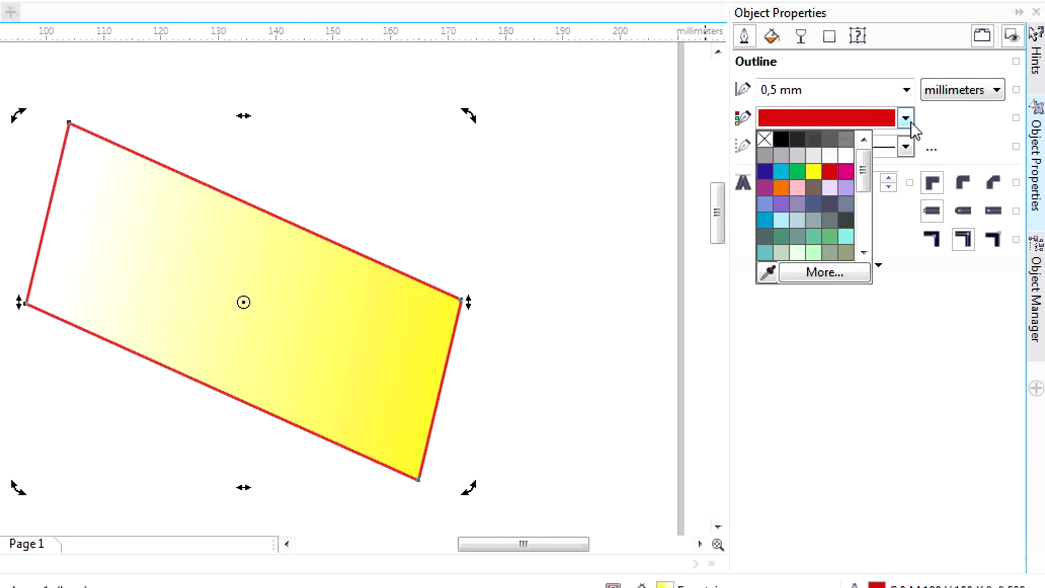
pyautogui.click(766, 138)
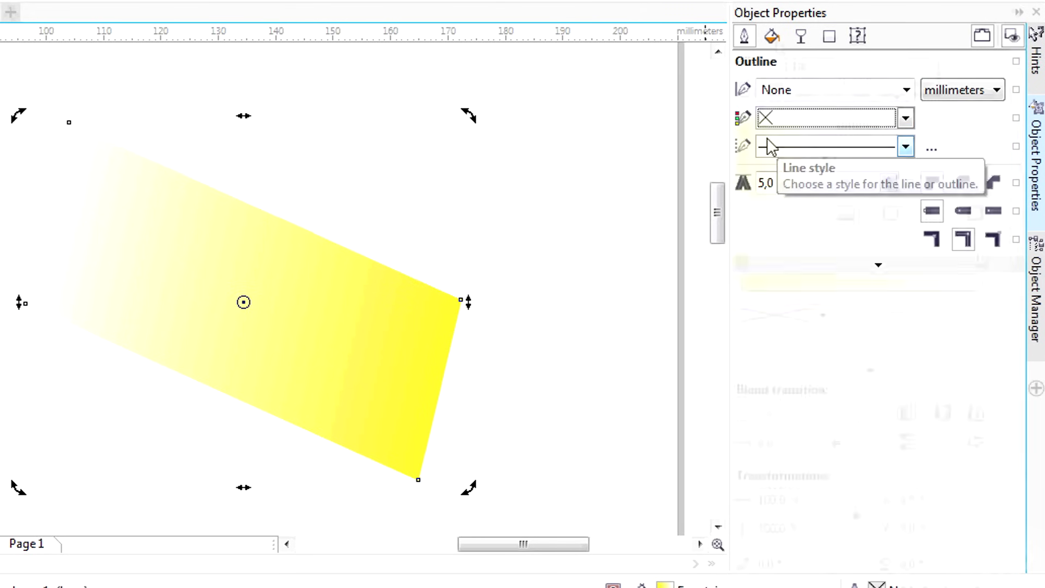
pyautogui.click(776, 40)
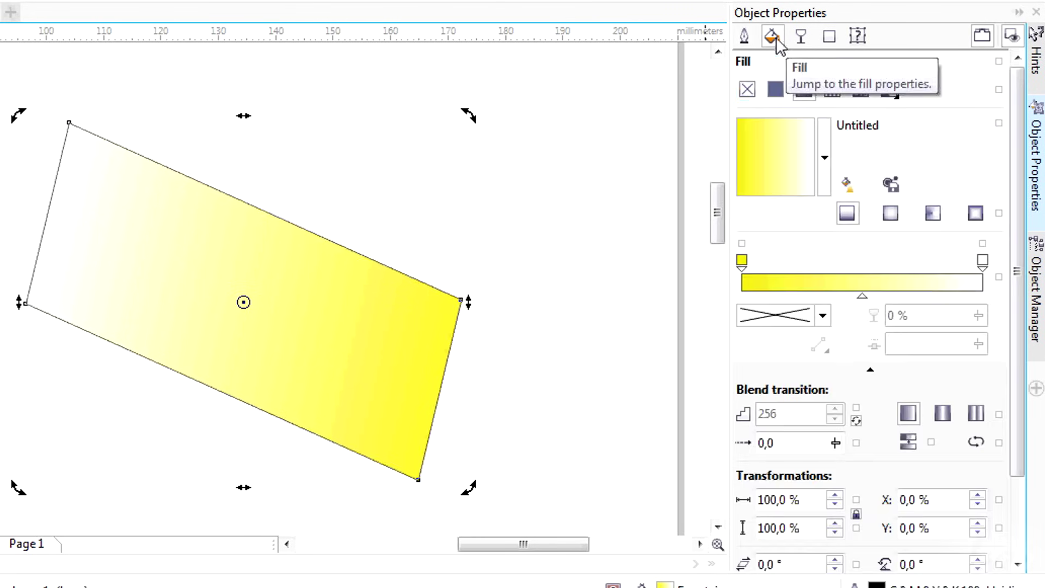
pyautogui.click(757, 98)
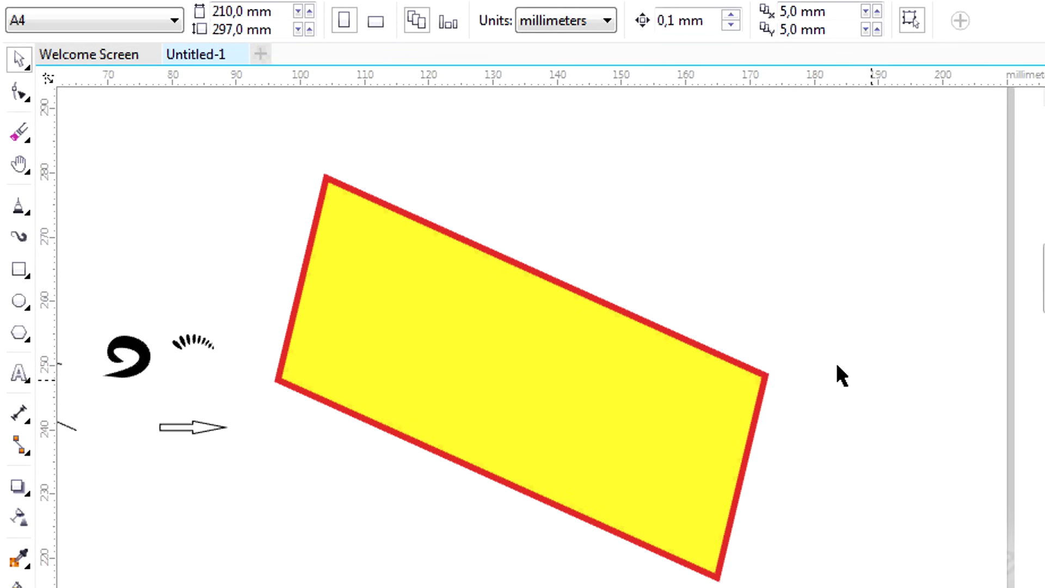
# Roughen the rectangle's top edge near its top-left corner with a 10,0 mm nib.
pyautogui.click(11, 93)
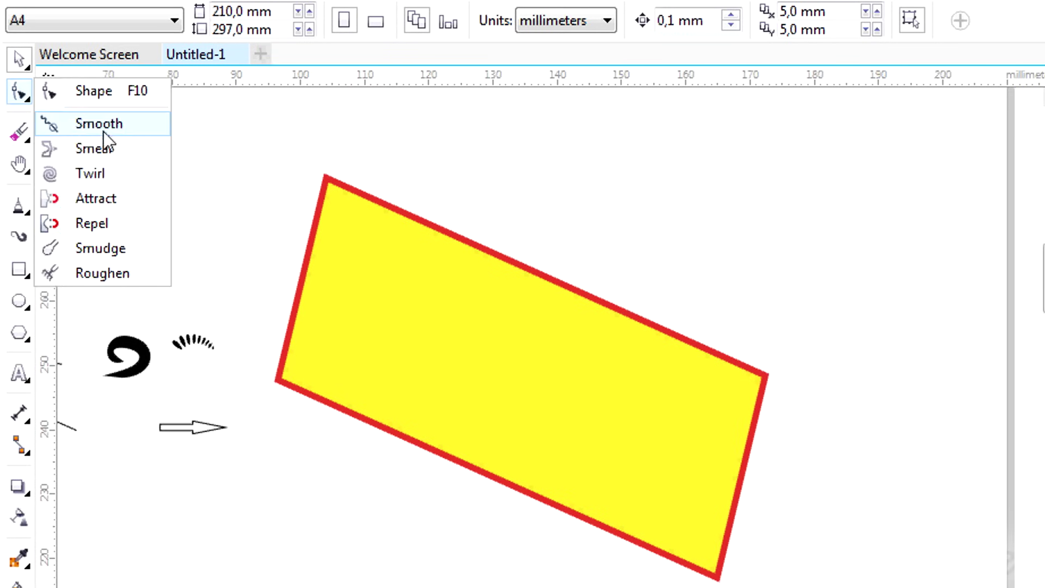
pyautogui.click(101, 272)
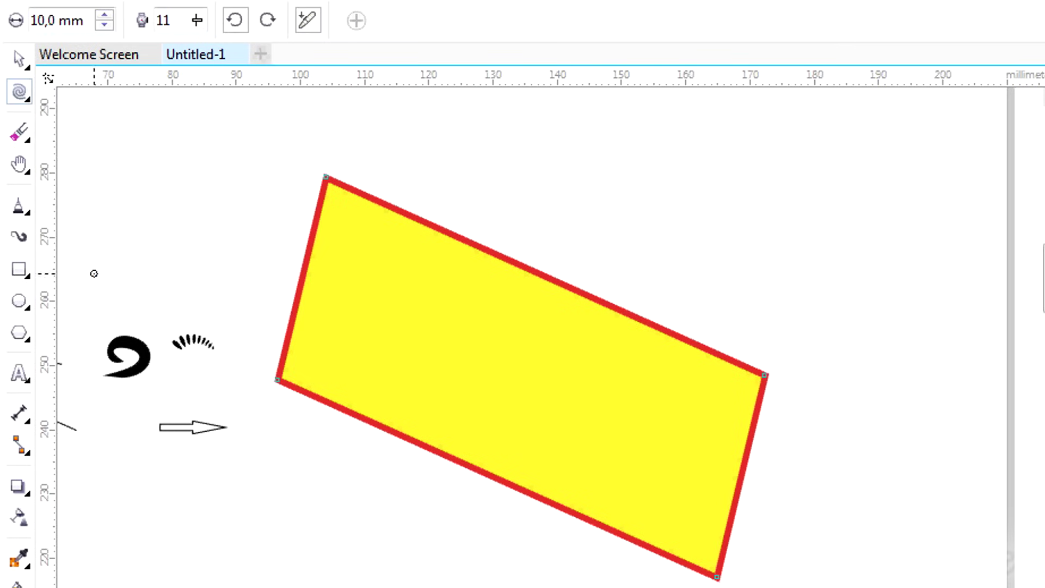
pyautogui.tripleClick(52, 20)
pyautogui.write('10')
pyautogui.press('Return')
pyautogui.moveTo(348, 182)
pyautogui.mouseDown()
pyautogui.moveTo(362, 203)
pyautogui.moveTo(379, 191)
pyautogui.moveTo(595, 273)
pyautogui.moveTo(494, 261)
pyautogui.moveTo(655, 299)
pyautogui.moveTo(746, 380)
pyautogui.moveTo(742, 536)
pyautogui.moveTo(523, 527)
pyautogui.moveTo(382, 443)
pyautogui.moveTo(394, 416)
pyautogui.moveTo(672, 536)
pyautogui.mouseUp()
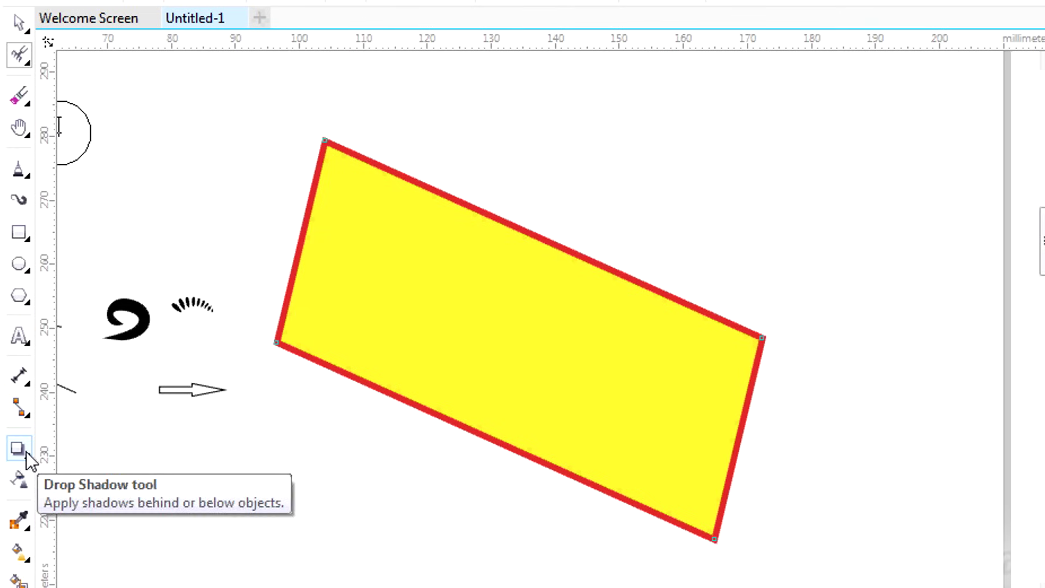
# Add a drop shadow to the yellow rectangle, offset down and to the right.
pyautogui.click(25, 452)
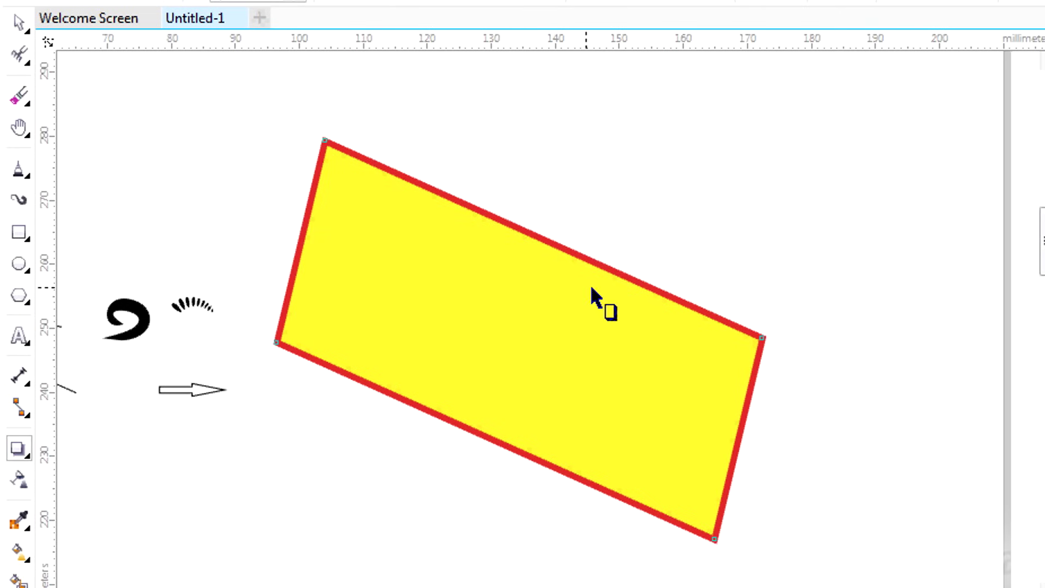
pyautogui.moveTo(529, 333); pyautogui.dragTo(615, 200)
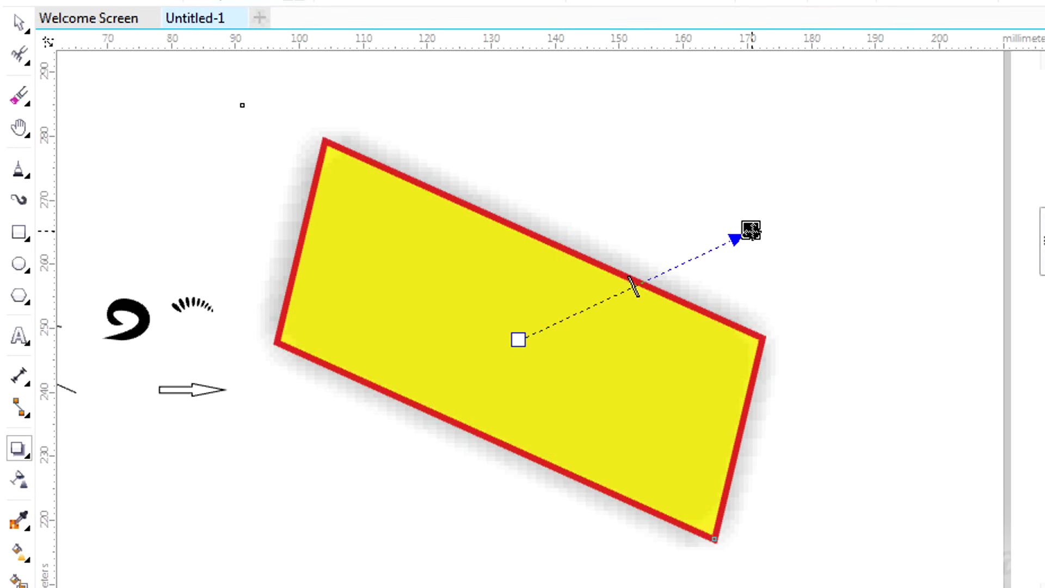
pyautogui.moveTo(751, 231); pyautogui.dragTo(929, 140)
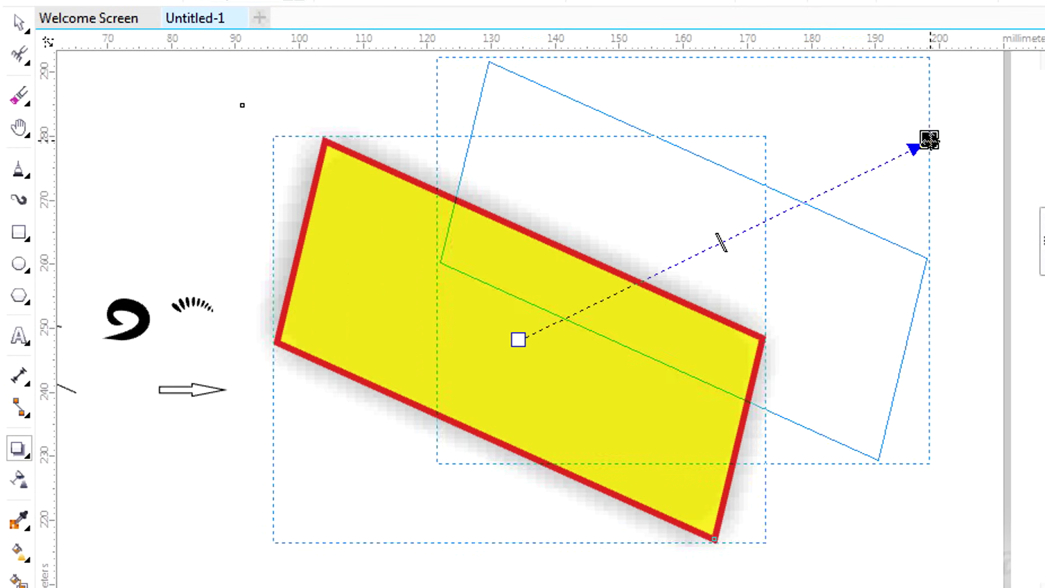
pyautogui.scroll(-2, 928, 229)
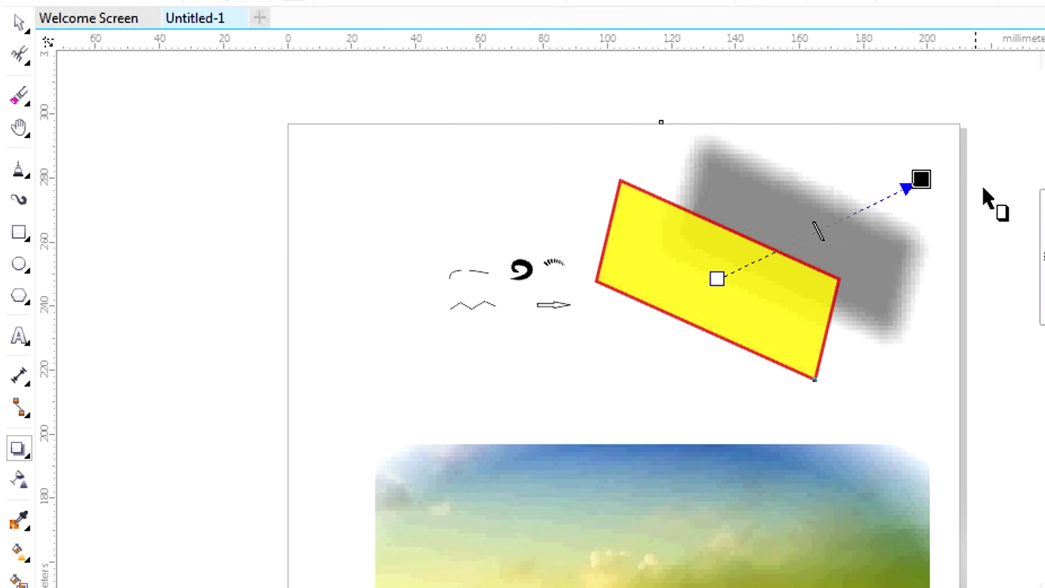
pyautogui.scroll(2, 959, 198)
pyautogui.moveTo(861, 174); pyautogui.dragTo(887, 389)
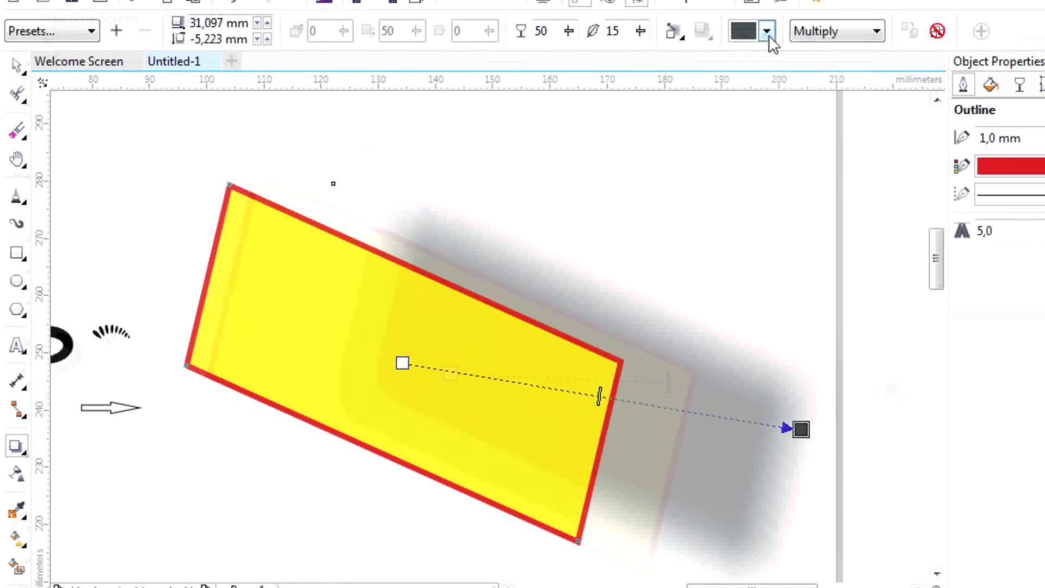
# Try teal, then dark grey, as the shadow colour.
pyautogui.click(767, 32)
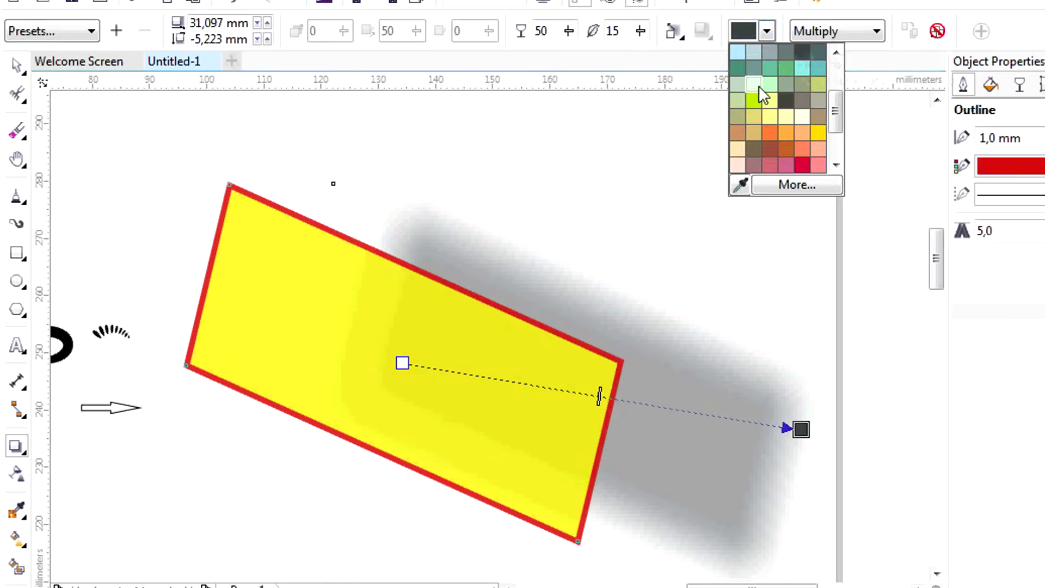
pyautogui.click(767, 71)
pyautogui.click(768, 32)
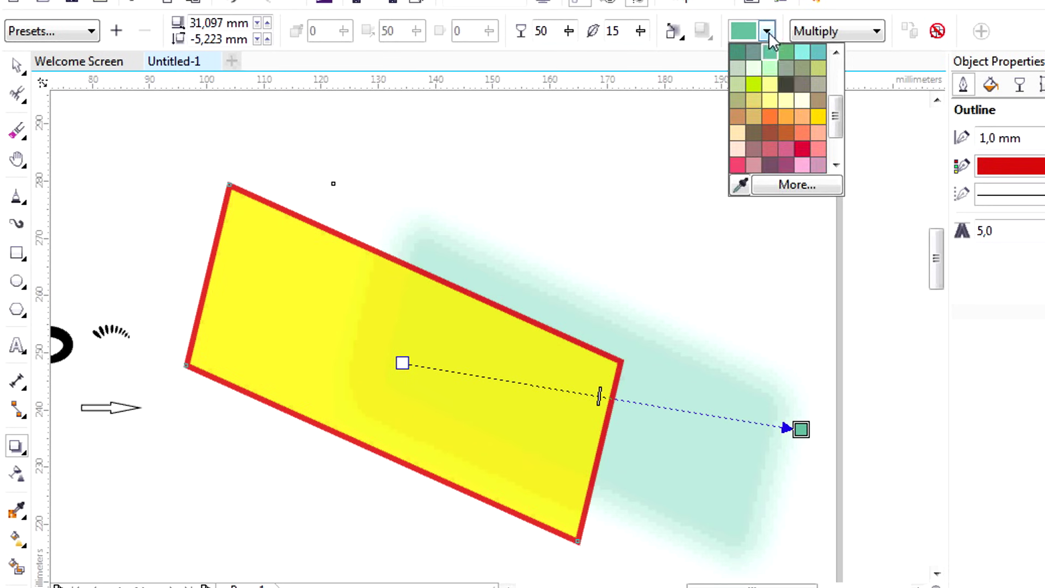
pyautogui.click(785, 84)
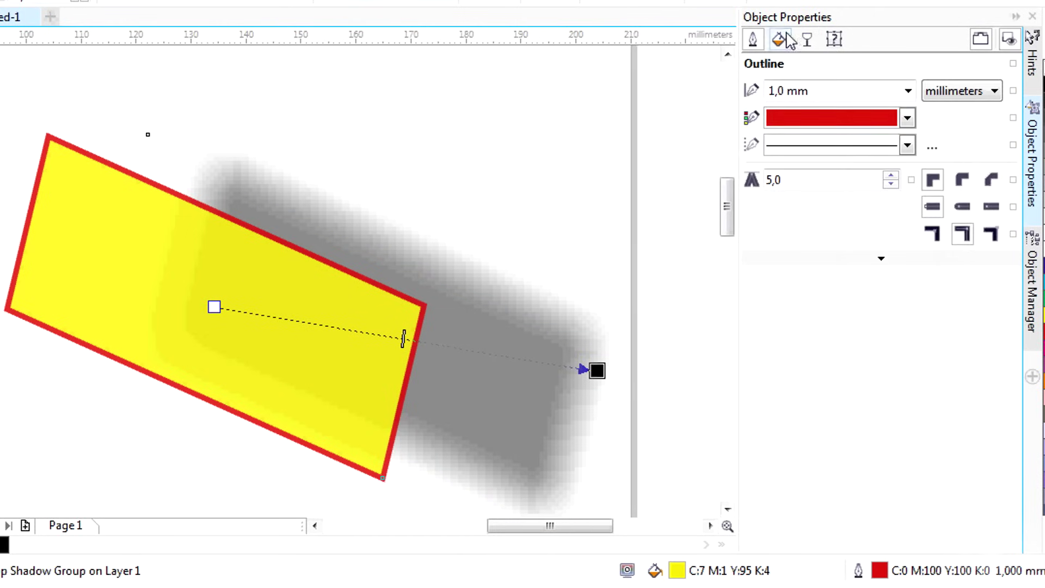
# Browse the fill, transparency, summary and outline pages of Object Properties.
pyautogui.click(990, 84)
pyautogui.click(806, 39)
pyautogui.click(836, 39)
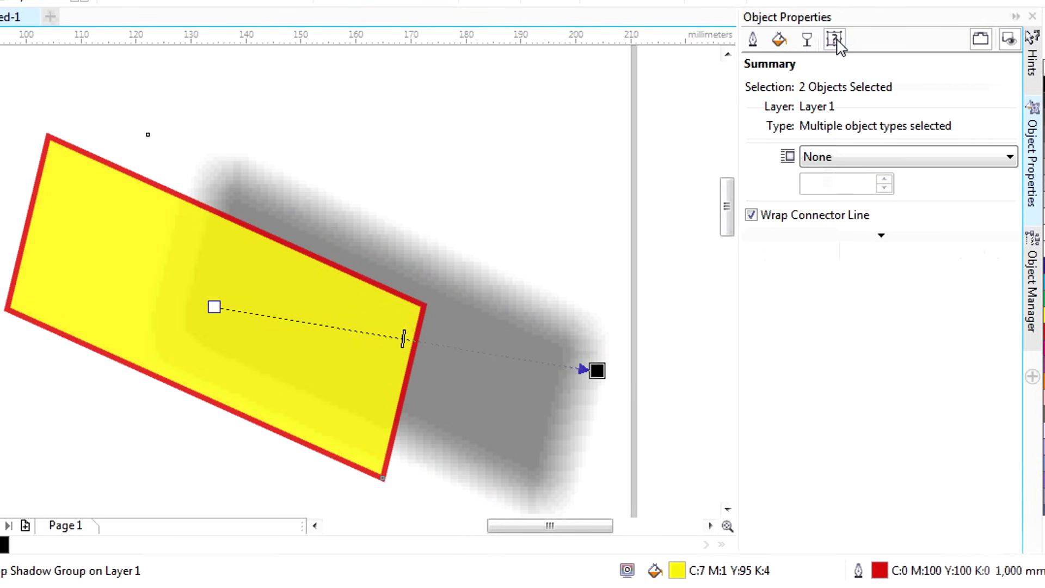
pyautogui.click(784, 41)
pyautogui.click(757, 42)
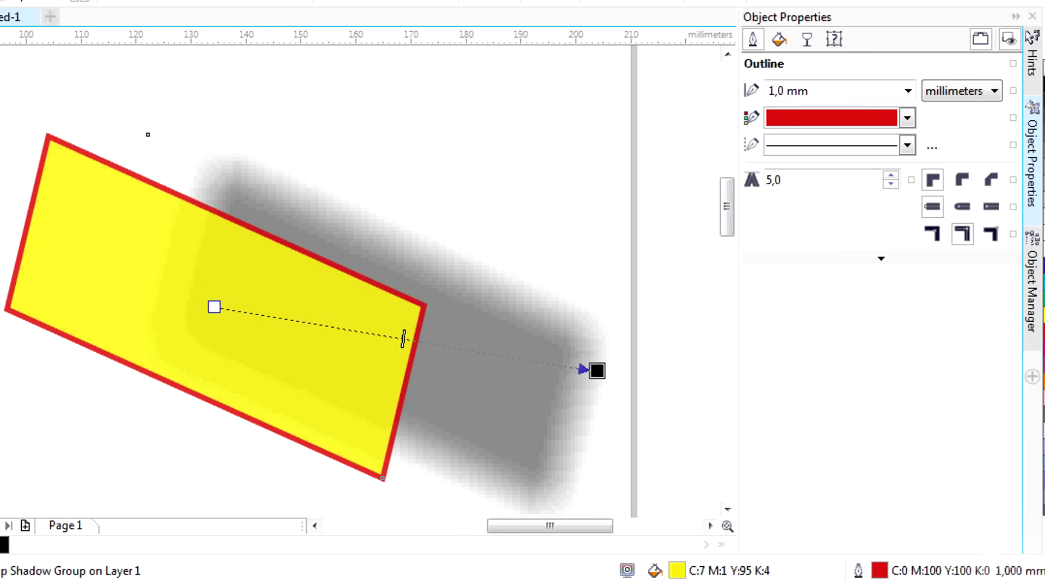
# Show the rectangle's rotation handles, then return to the shadow and make it red.
pyautogui.press('space')
pyautogui.click(564, 141)
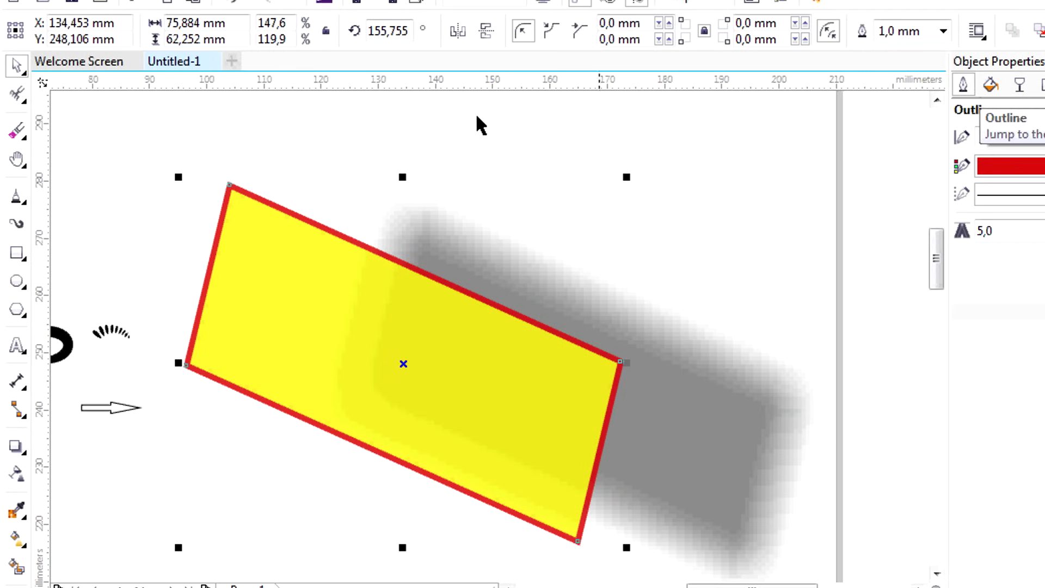
pyautogui.click(17, 448)
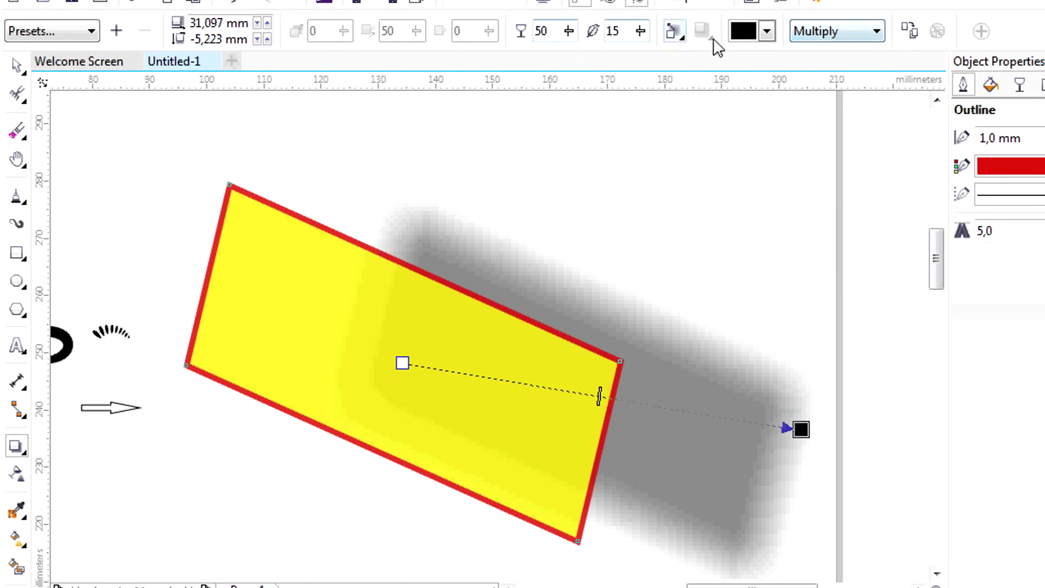
pyautogui.click(766, 31)
pyautogui.click(782, 89)
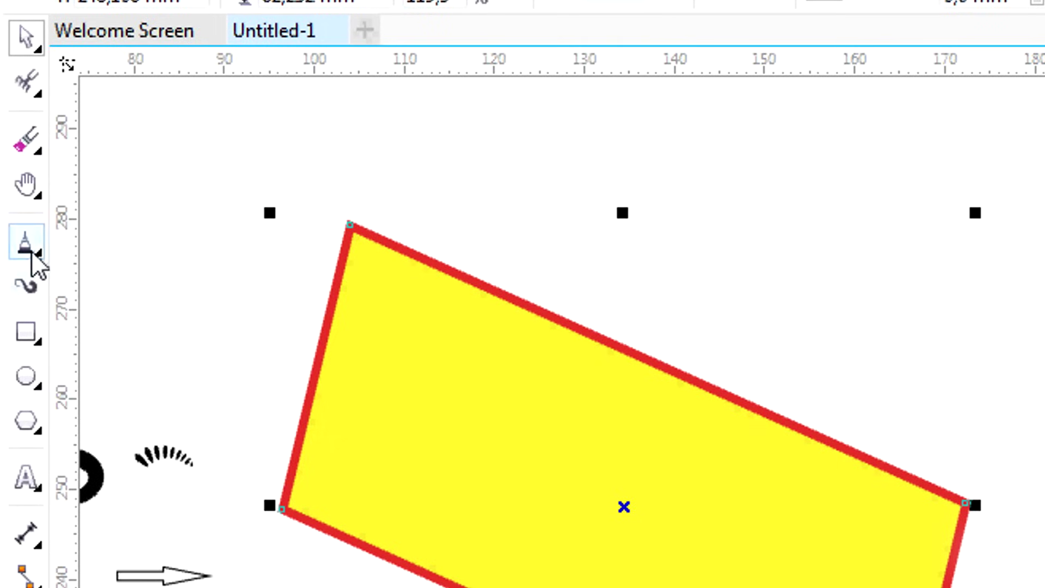
# Choose the Freehand tool from the line-drawing flyout.
pyautogui.click(22, 202)
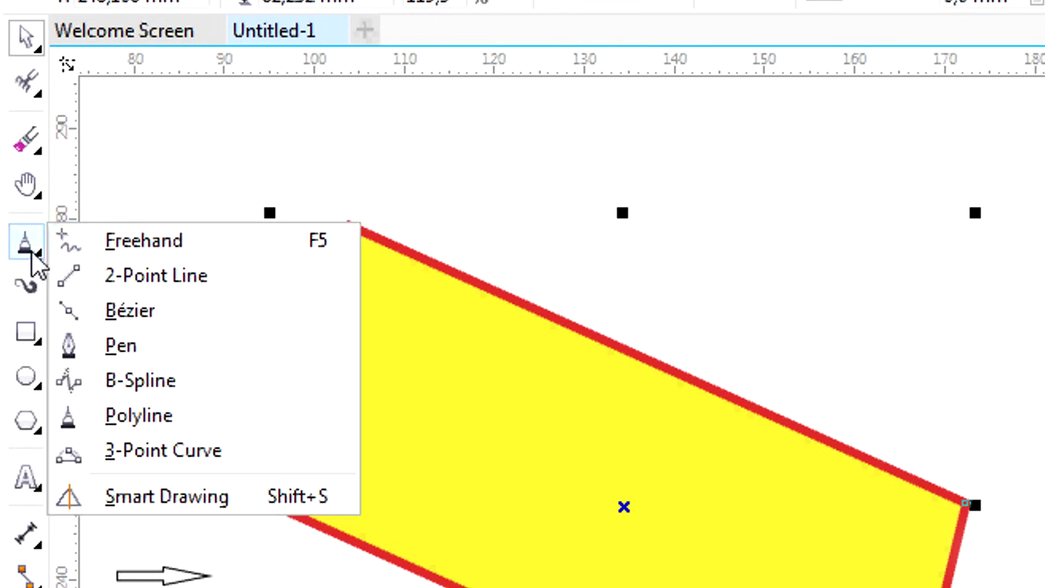
pyautogui.click(77, 245)
pyautogui.scroll(2, 204, 269)
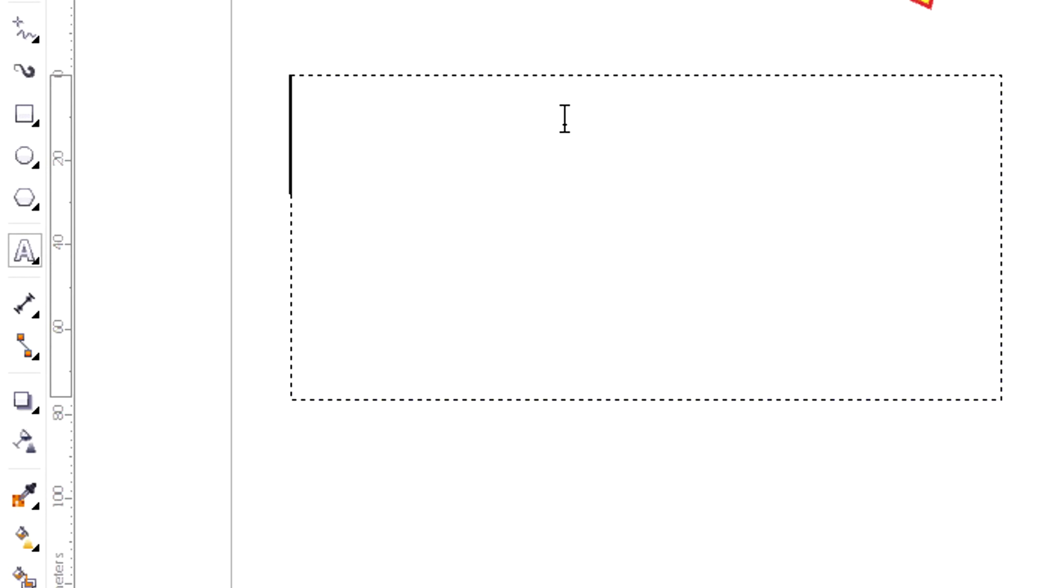
# Type 'Hello' in the frame, then resize and reposition the text frame.
pyautogui.write('Hello')
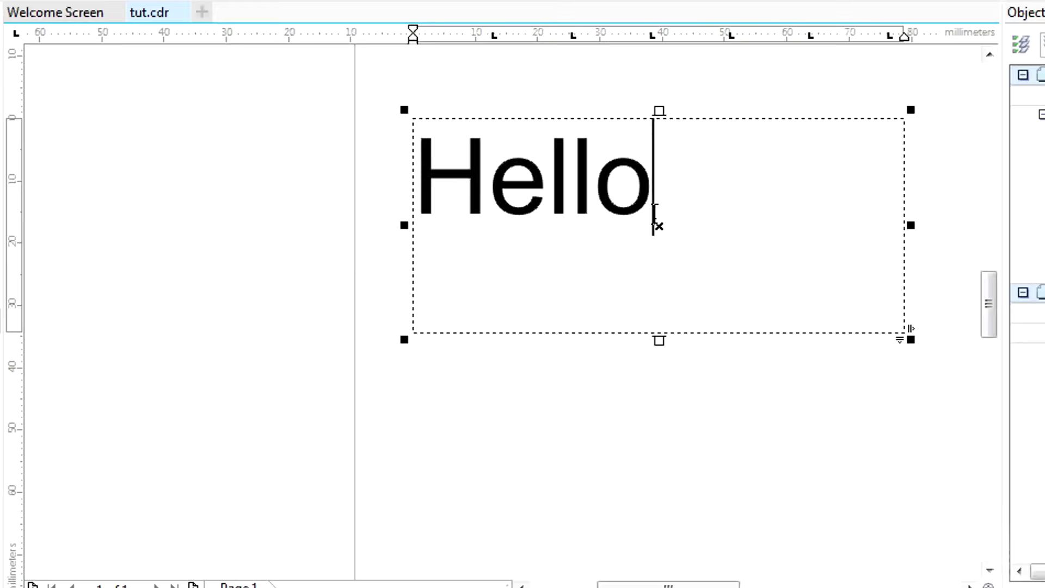
pyautogui.moveTo(660, 229); pyautogui.dragTo(699, 335)
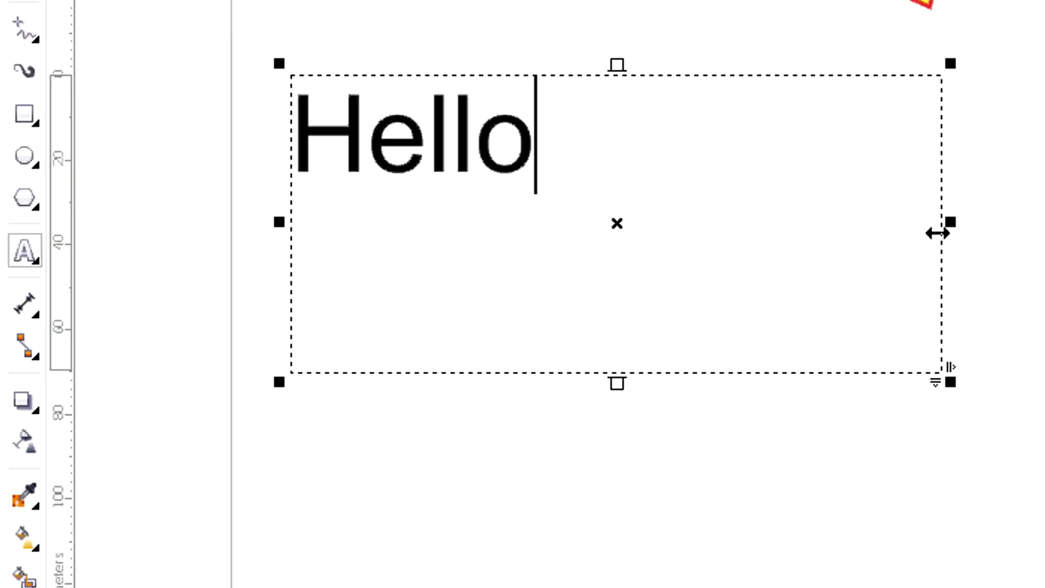
pyautogui.moveTo(937, 233); pyautogui.dragTo(823, 221)
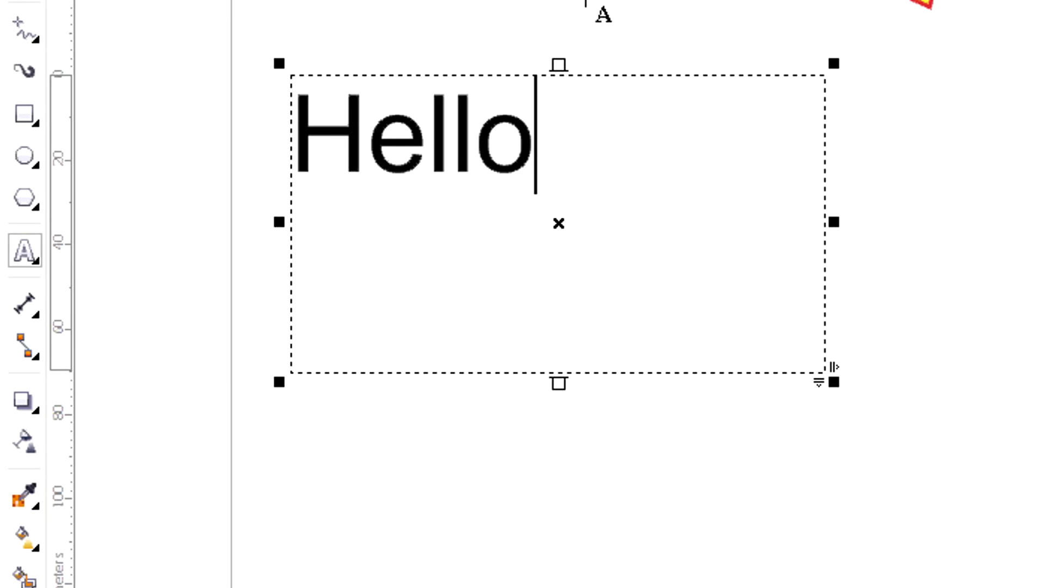
pyautogui.moveTo(563, 65); pyautogui.dragTo(564, 101)
pyautogui.moveTo(834, 244); pyautogui.dragTo(415, 243)
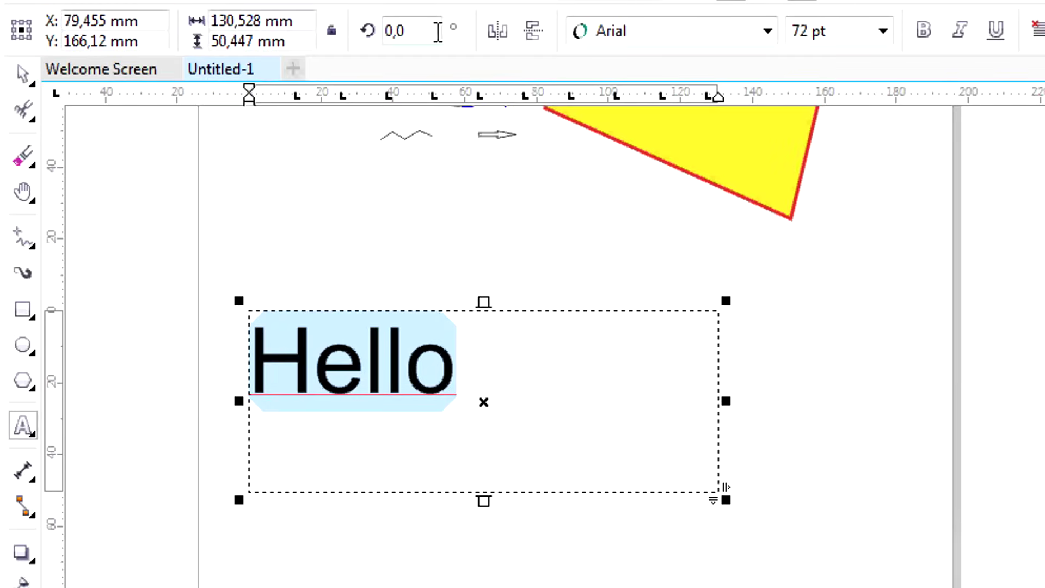
# Set 'Hello' in Black Ops One at 72 pt.
pyautogui.click(513, 32)
pyautogui.click(502, 33)
pyautogui.click(768, 31)
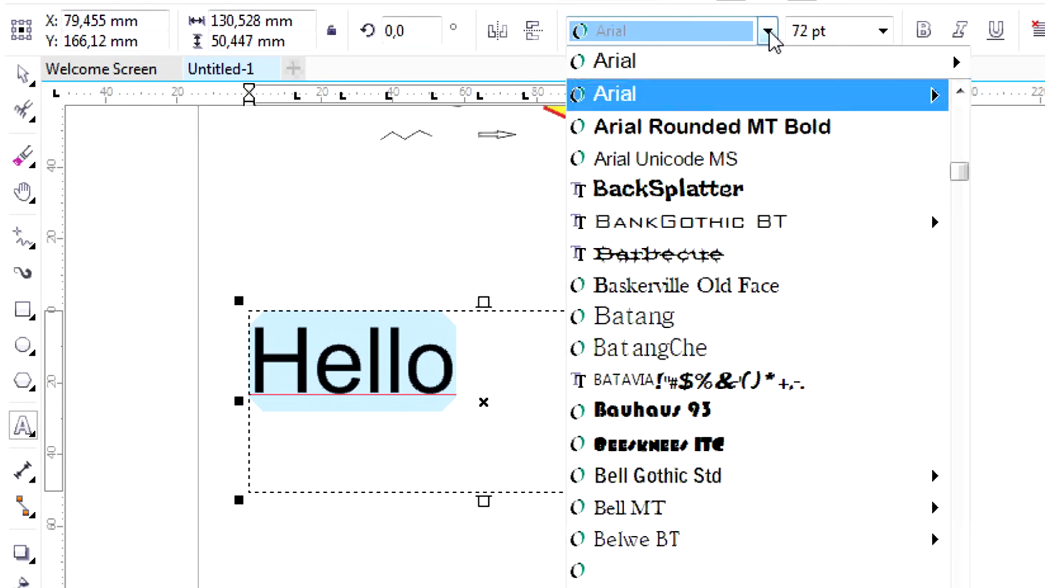
pyautogui.scroll(-5, 727, 345)
pyautogui.click(736, 349)
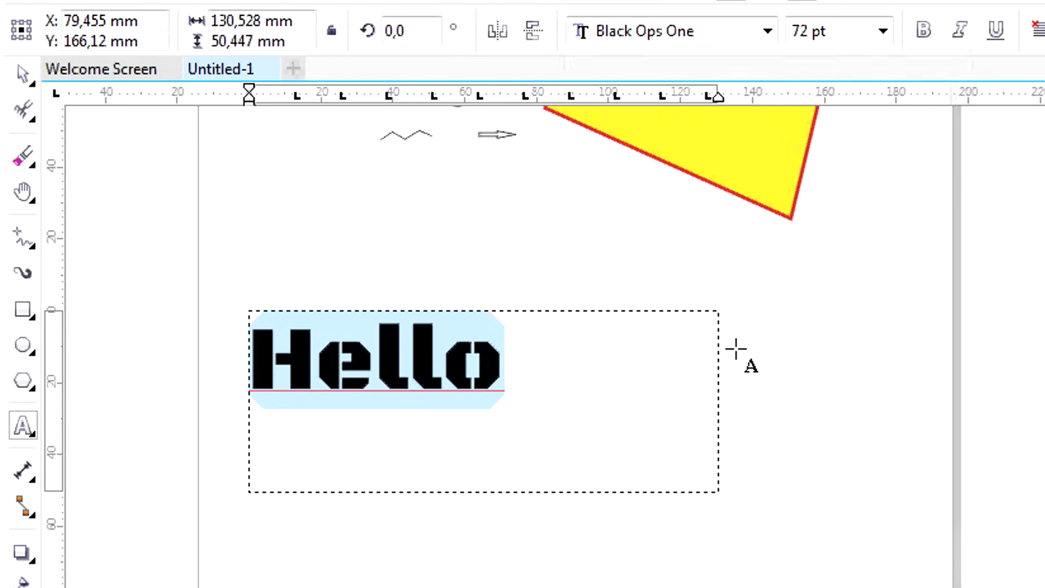
pyautogui.click(883, 31)
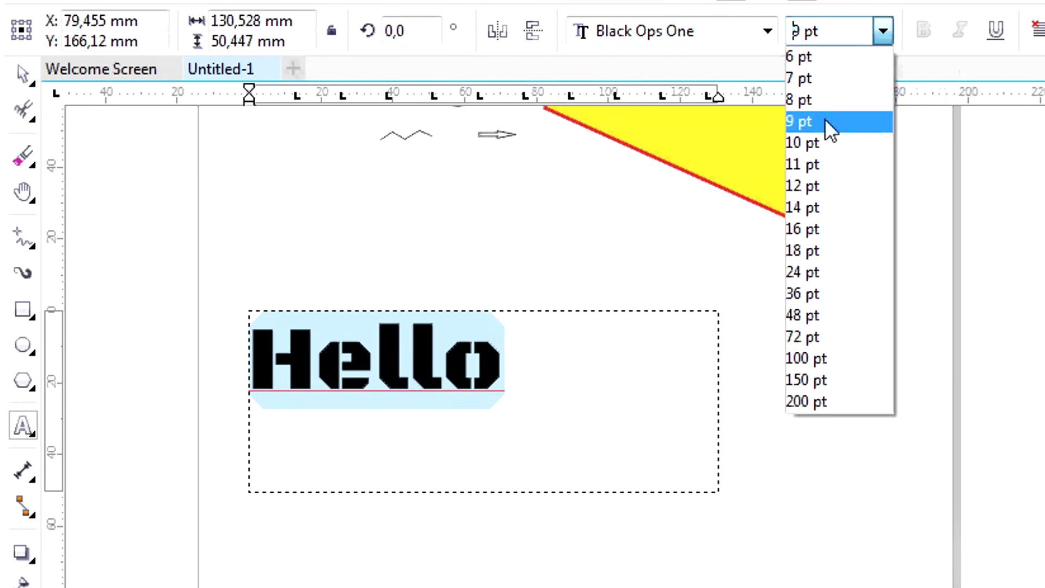
pyautogui.click(831, 121)
pyautogui.click(882, 31)
pyautogui.click(833, 336)
# Give 'Hello' a 2.0 mm yellow outline in Object Properties.
pyautogui.hotkey('alt', 'Return')
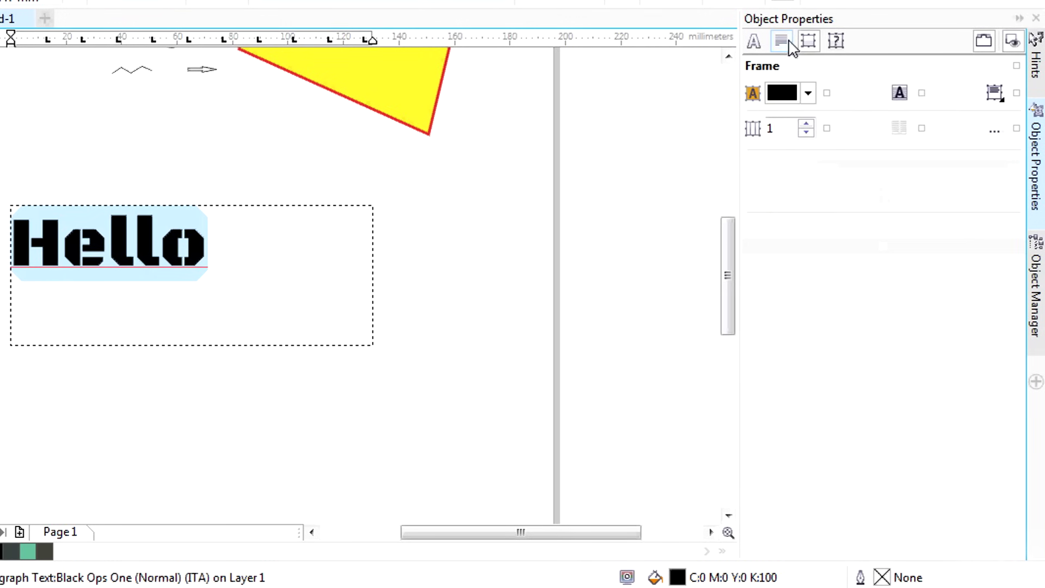
pyautogui.click(790, 45)
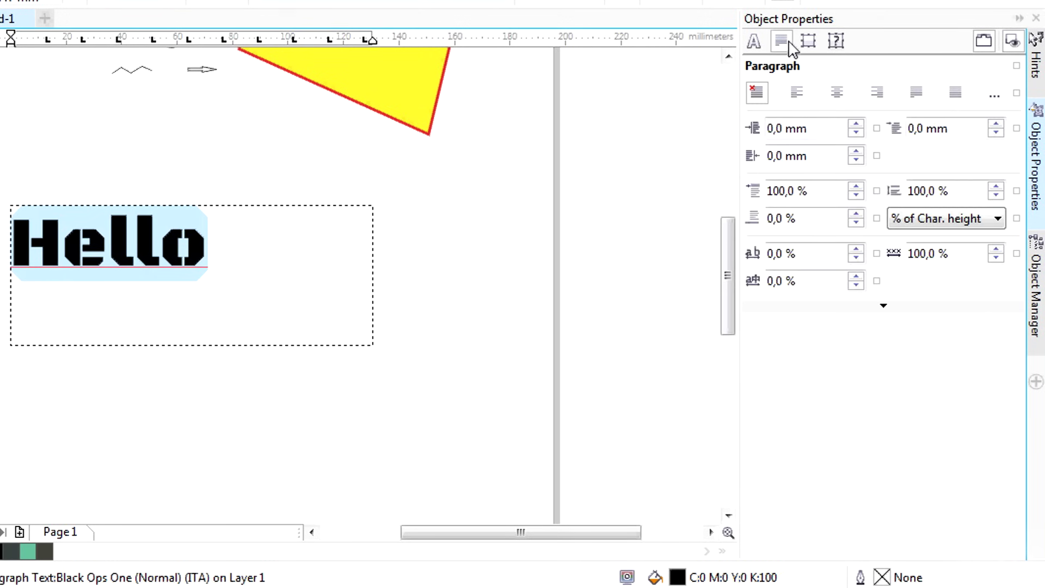
pyautogui.click(753, 40)
pyautogui.click(914, 239)
pyautogui.click(833, 393)
pyautogui.click(970, 238)
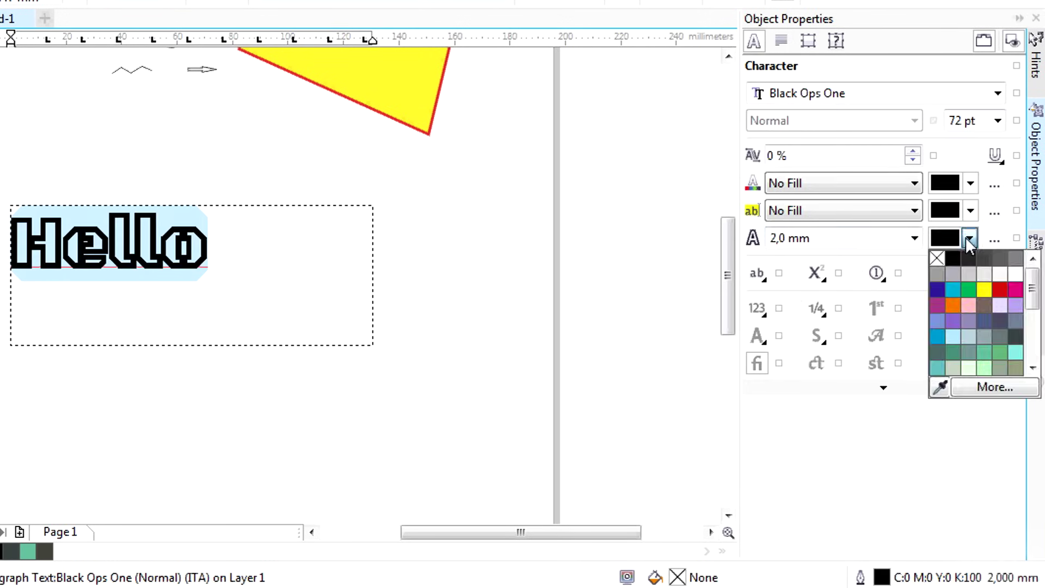
pyautogui.click(985, 290)
# Fill 'Hello' uniform black and try centred, then right, alignment.
pyautogui.click(292, 283)
pyautogui.moveTo(287, 271); pyautogui.dragTo(12, 256)
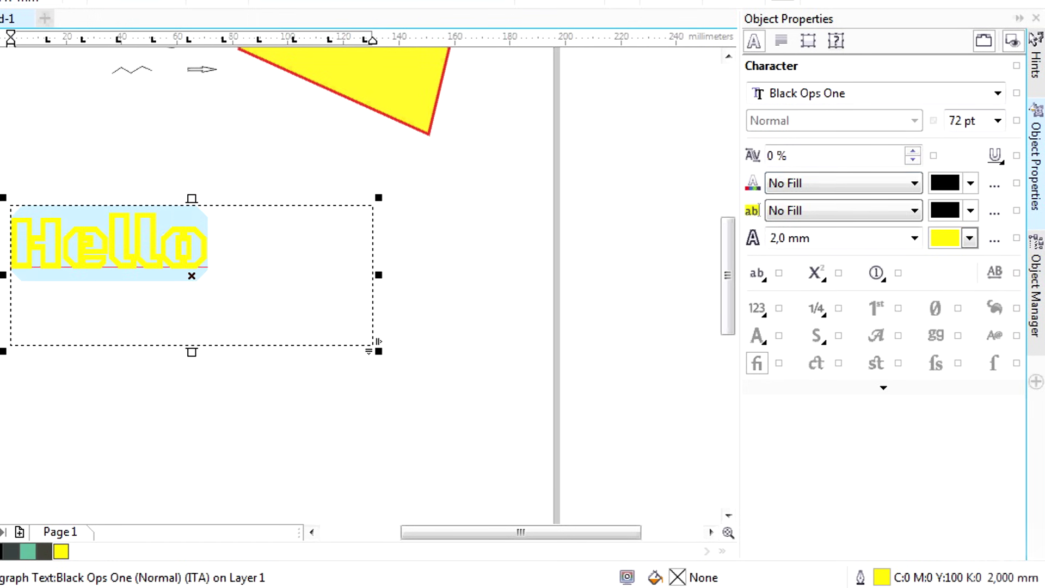
pyautogui.click(905, 183)
pyautogui.click(790, 216)
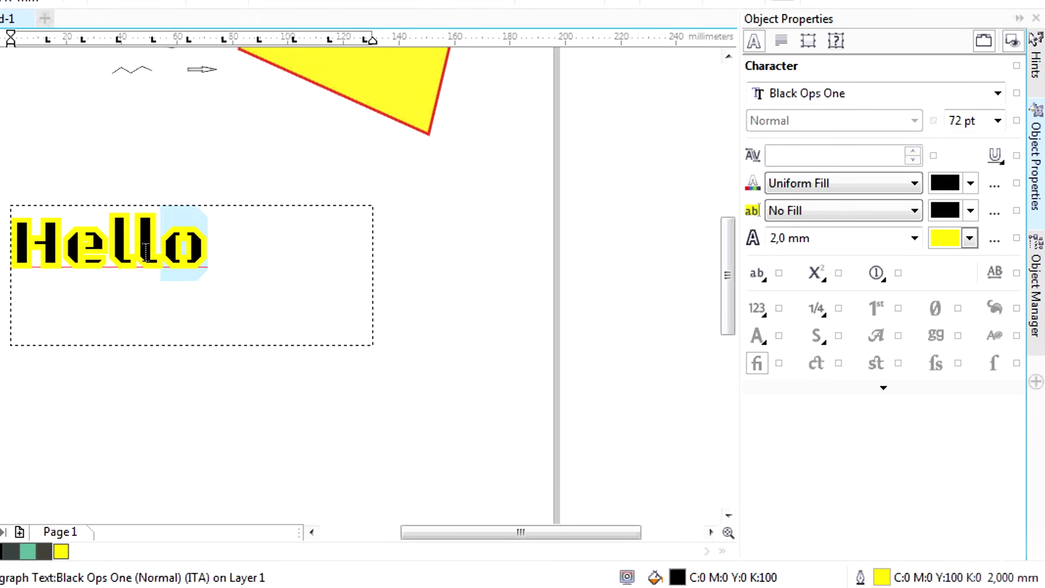
pyautogui.click(781, 40)
pyautogui.click(836, 92)
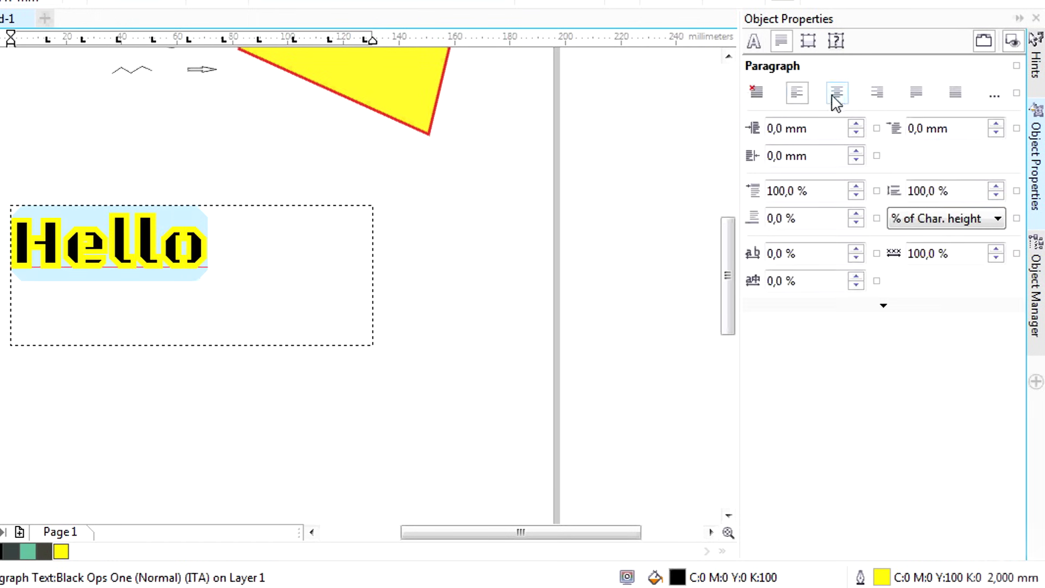
pyautogui.click(876, 93)
# Re-centre 'Hello' and drag the text frame onto the yellow rectangle.
pyautogui.click(838, 94)
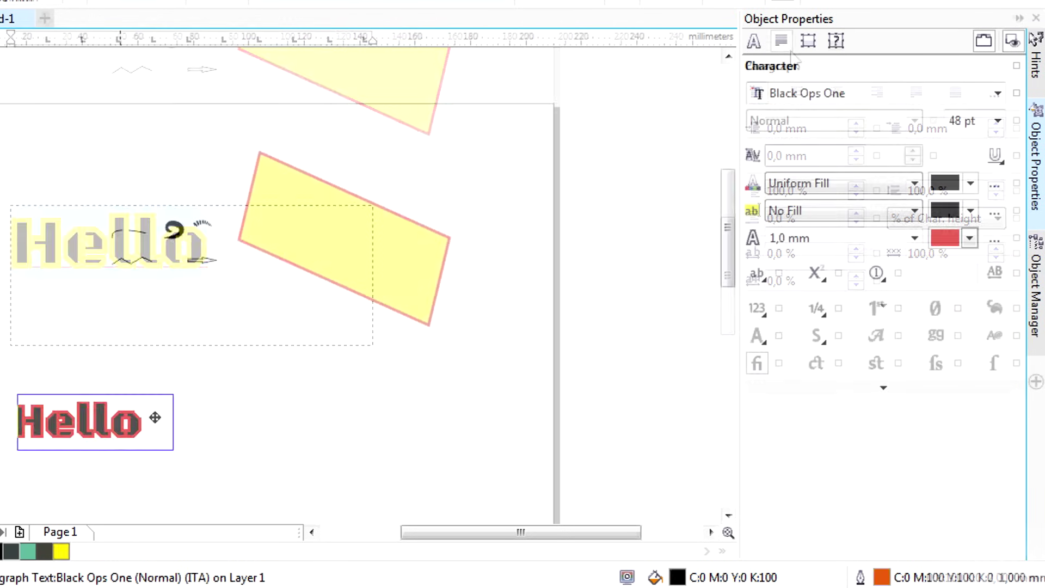
pyautogui.moveTo(157, 422); pyautogui.dragTo(365, 286)
pyautogui.scroll(2, 442, 243)
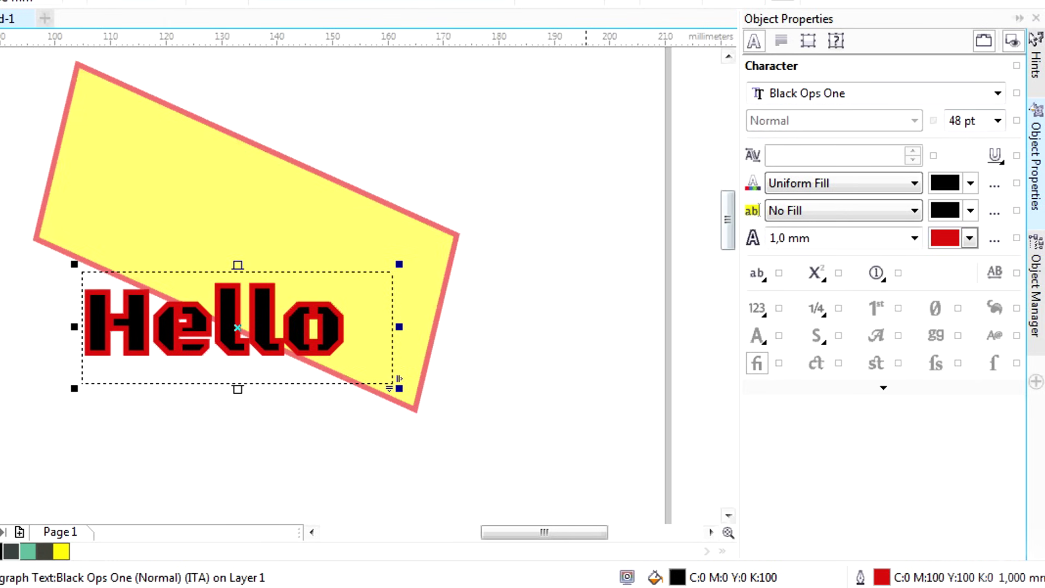
# In the Object Manager, restack the Paragraph Text above the Rectangle.
pyautogui.click(1041, 306)
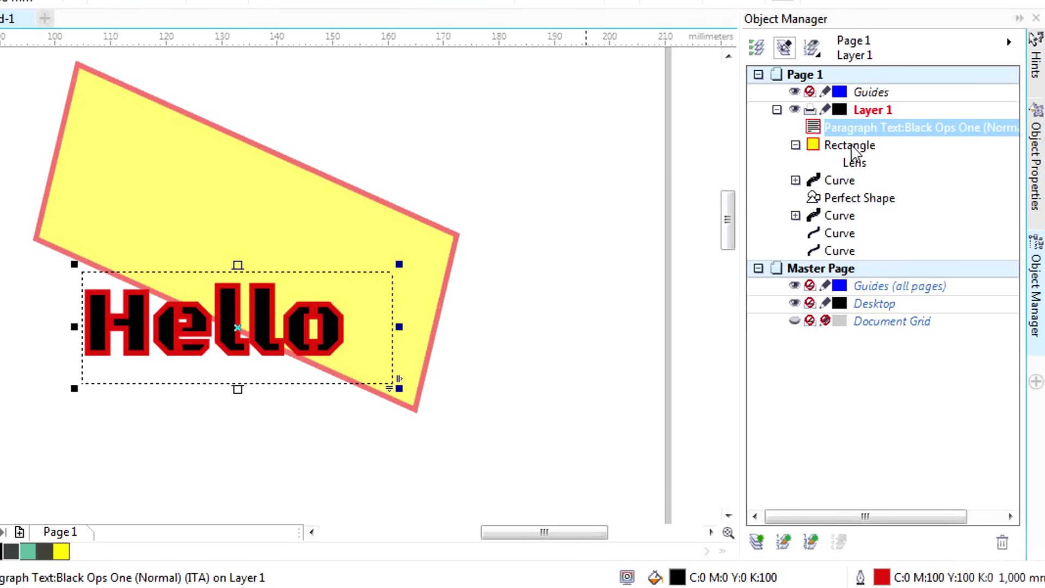
pyautogui.click(795, 146)
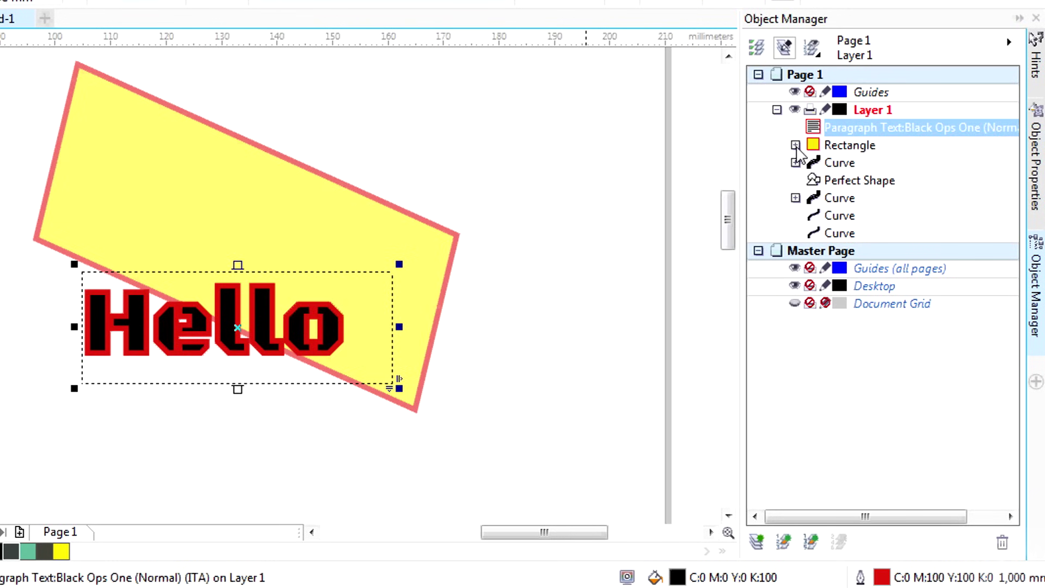
pyautogui.click(852, 146)
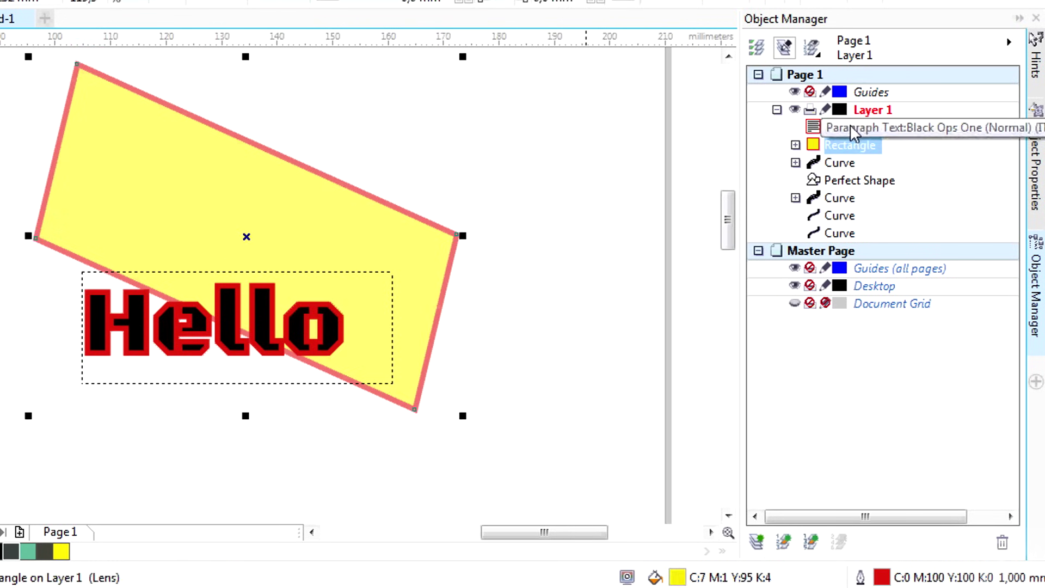
pyautogui.hotkey('shift', 'Tab')
pyautogui.click(847, 144)
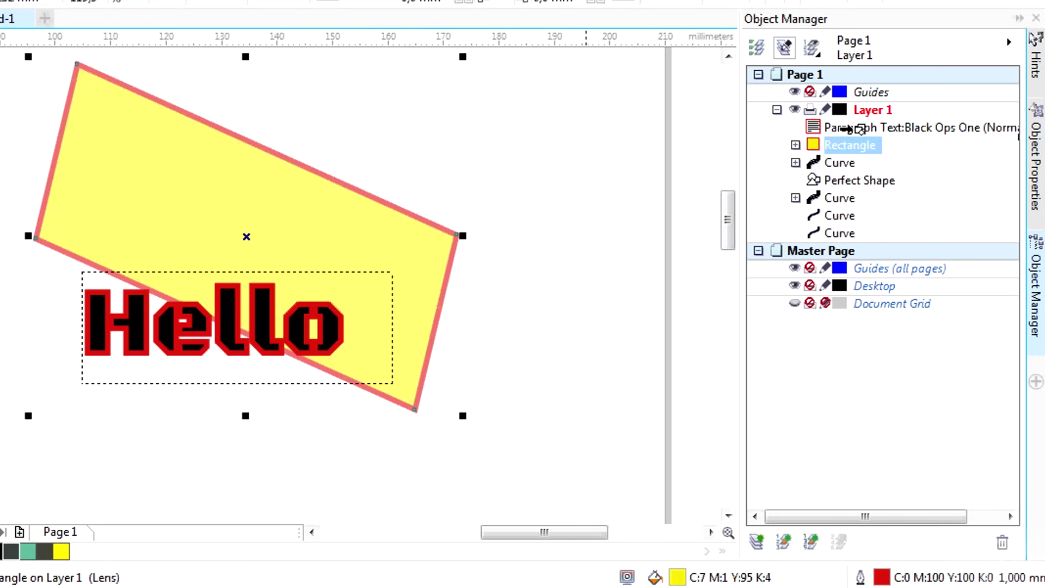
pyautogui.moveTo(850, 131)
pyautogui.mouseDown()
pyautogui.moveTo(849, 162)
pyautogui.moveTo(847, 125)
pyautogui.mouseUp()
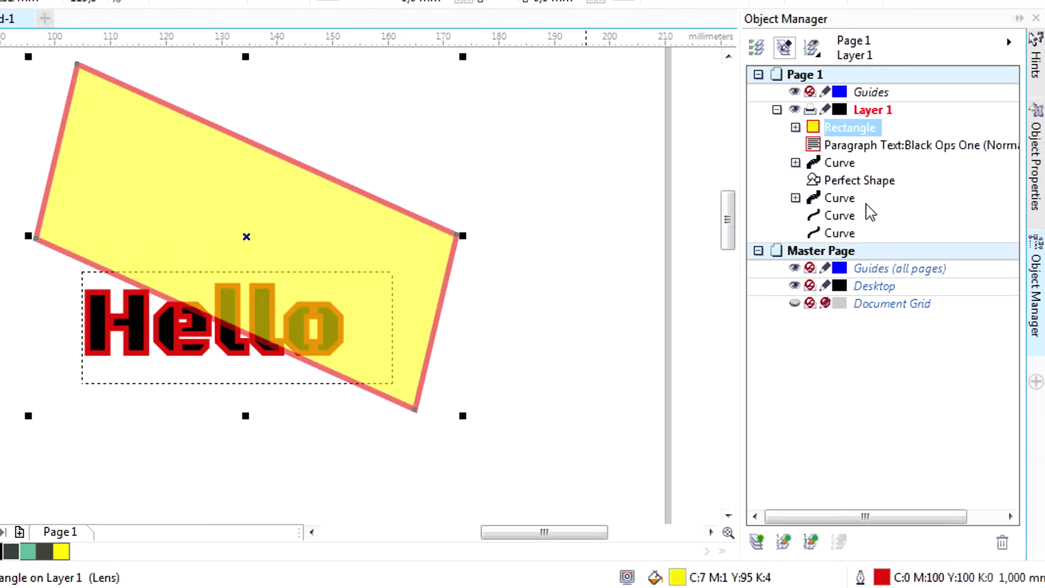
pyautogui.moveTo(851, 144); pyautogui.dragTo(847, 124)
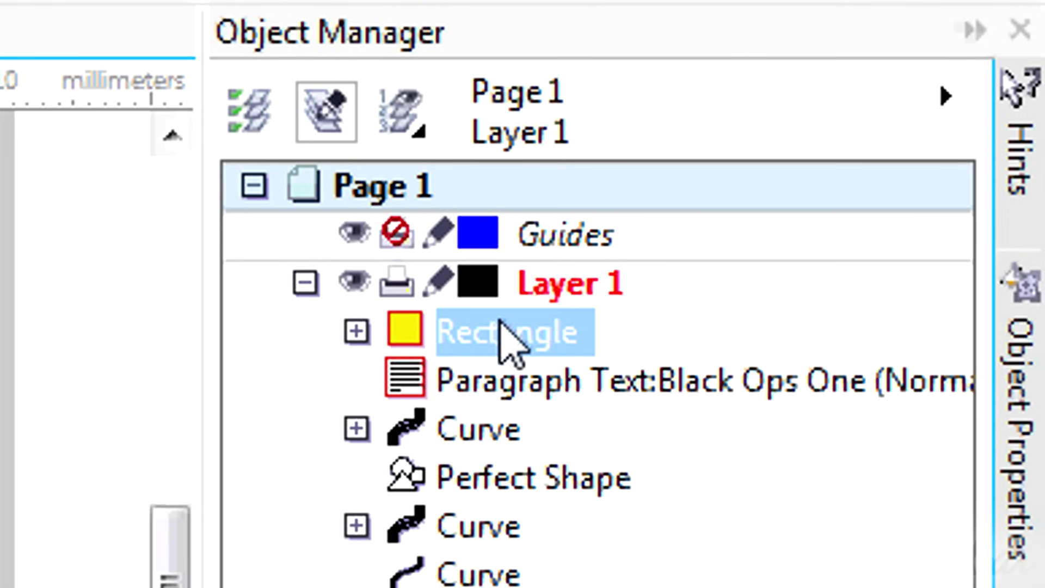
pyautogui.moveTo(499, 321)
pyautogui.mouseDown()
pyautogui.moveTo(495, 404)
pyautogui.moveTo(497, 323)
pyautogui.mouseUp()
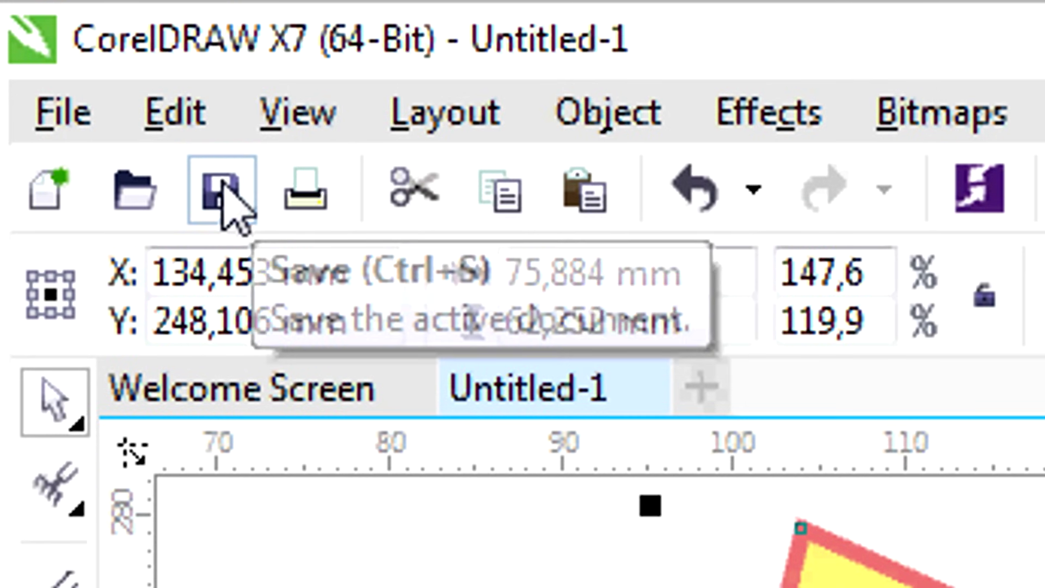
# Save the drawing to the Desktop as tut.cdr in CDR format.
pyautogui.click(231, 206)
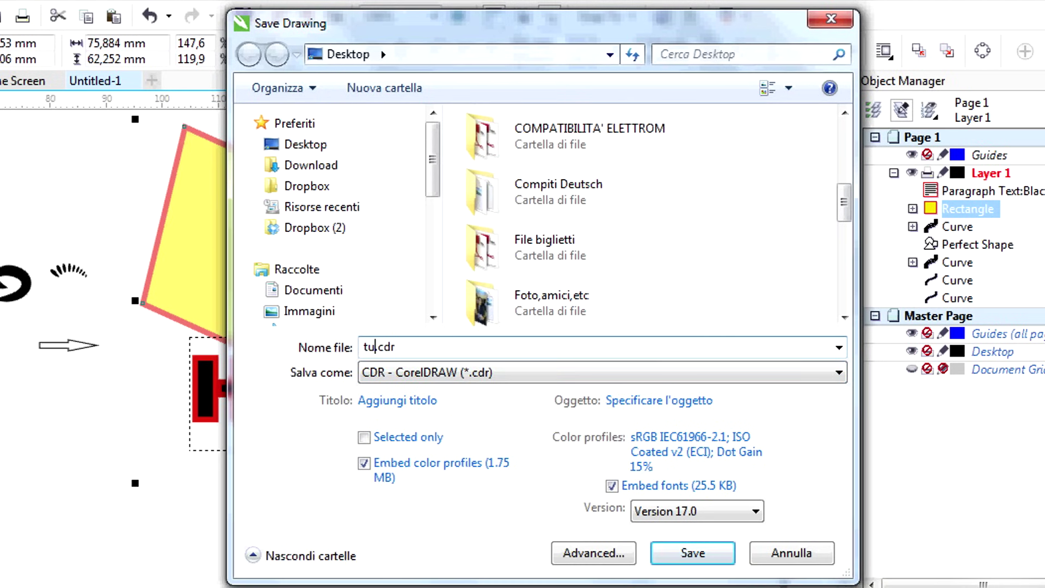
pyautogui.click(501, 376)
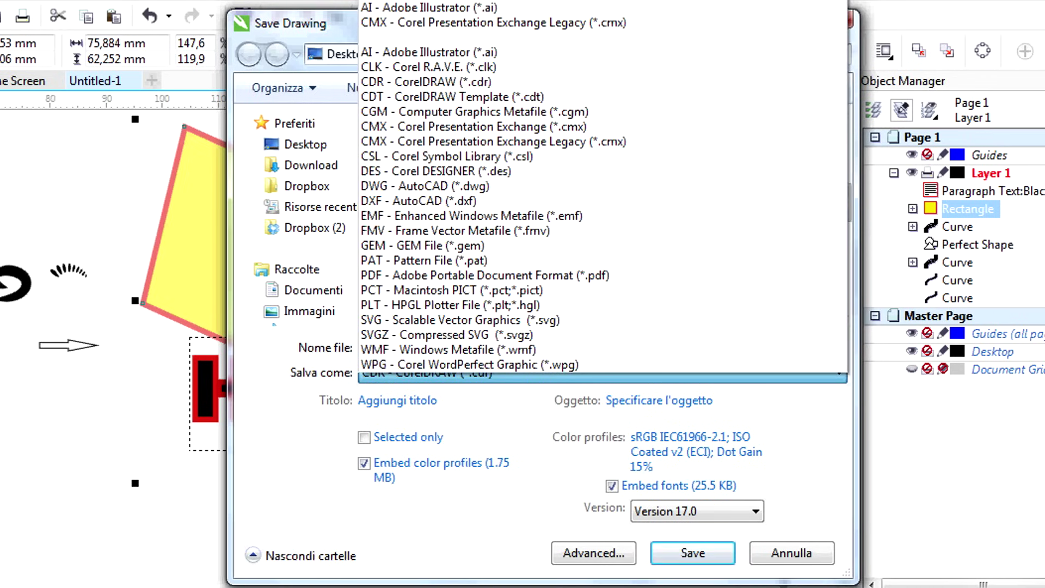
pyautogui.click(610, 423)
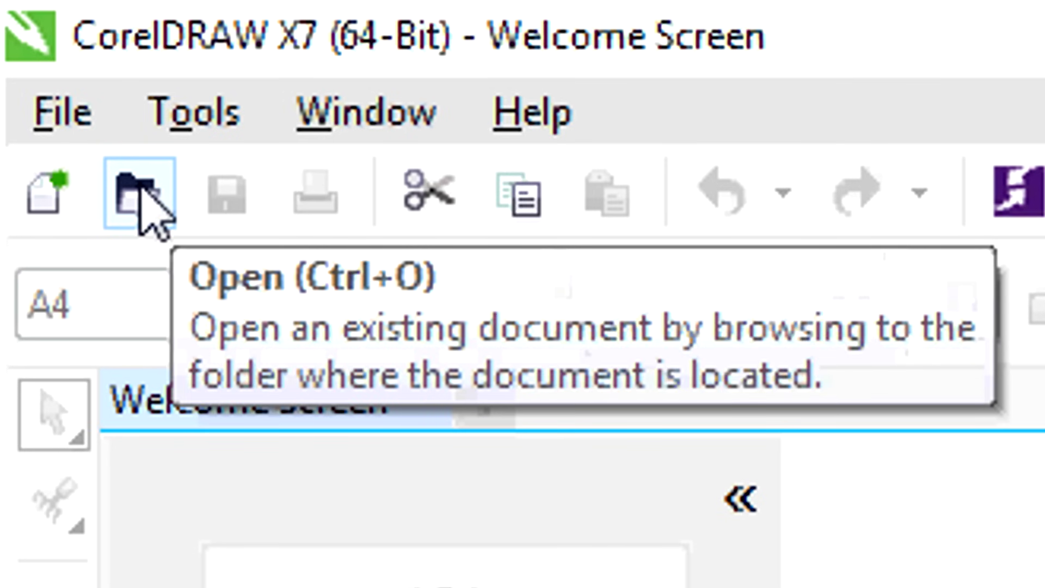
# Reopen tut.cdr from the Desktop to view its A4 page again.
pyautogui.click(136, 199)
pyautogui.click(467, 294)
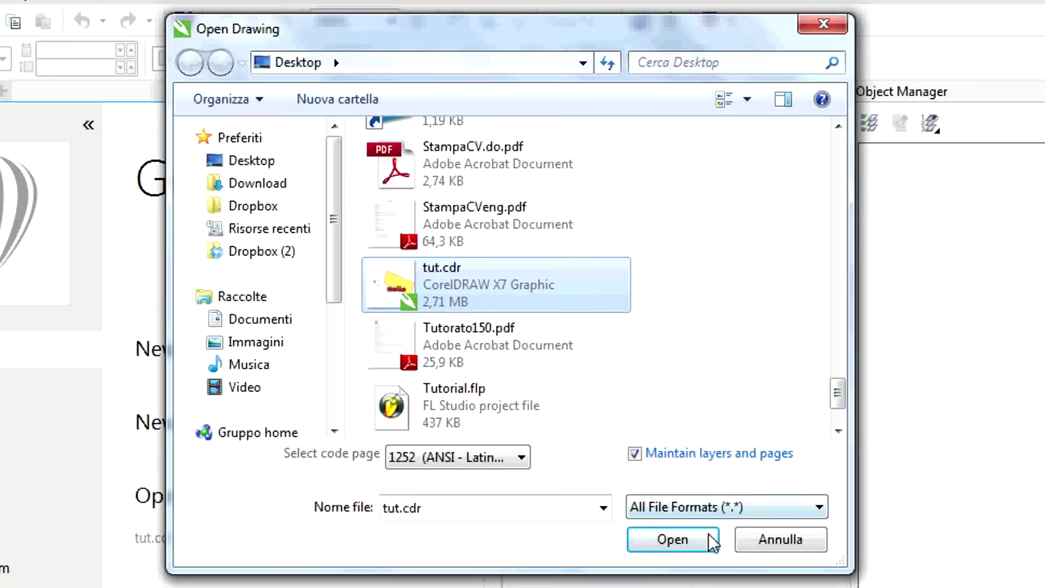
pyautogui.click(700, 543)
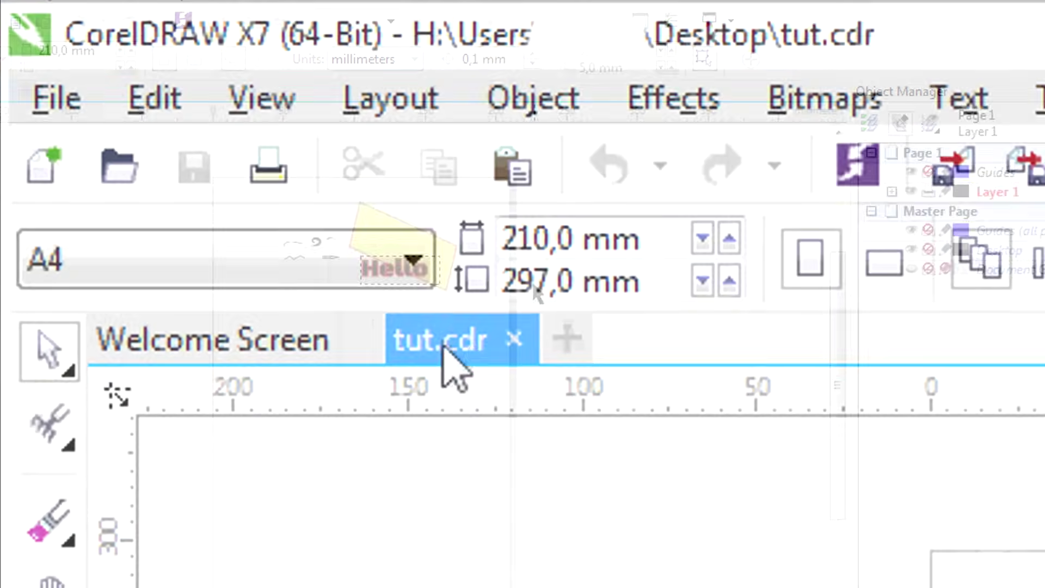